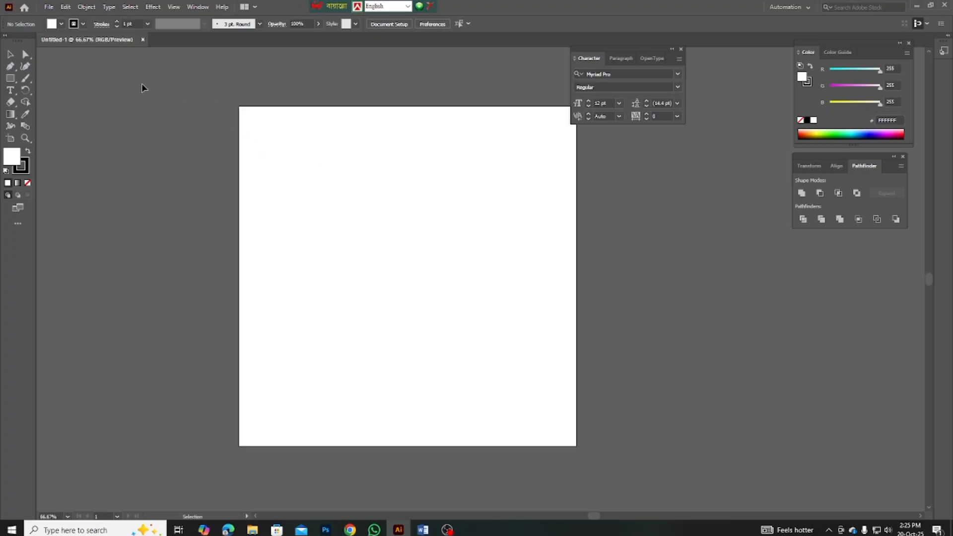
- Create a new print document 10 by 10 inches in CMYK colour at 300 ppi
click(49, 7)
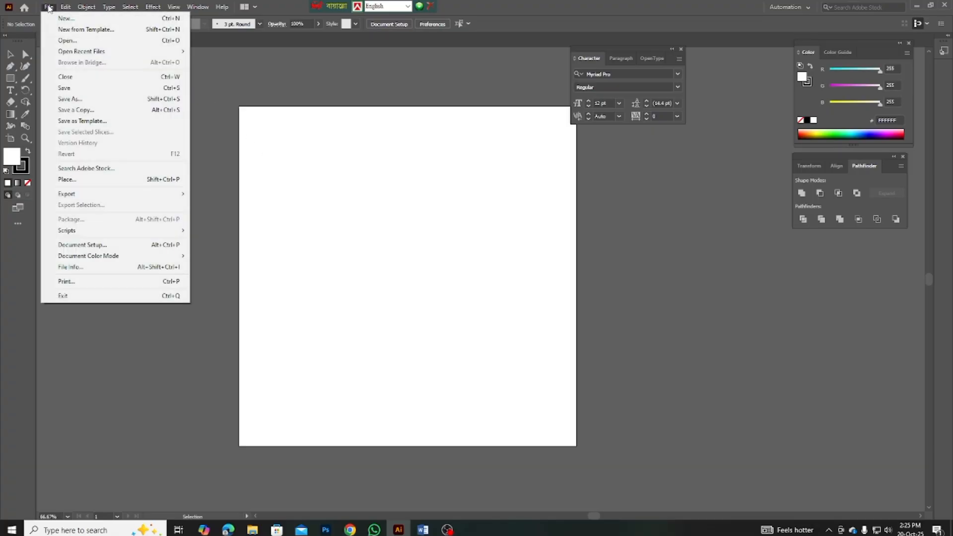
click(64, 21)
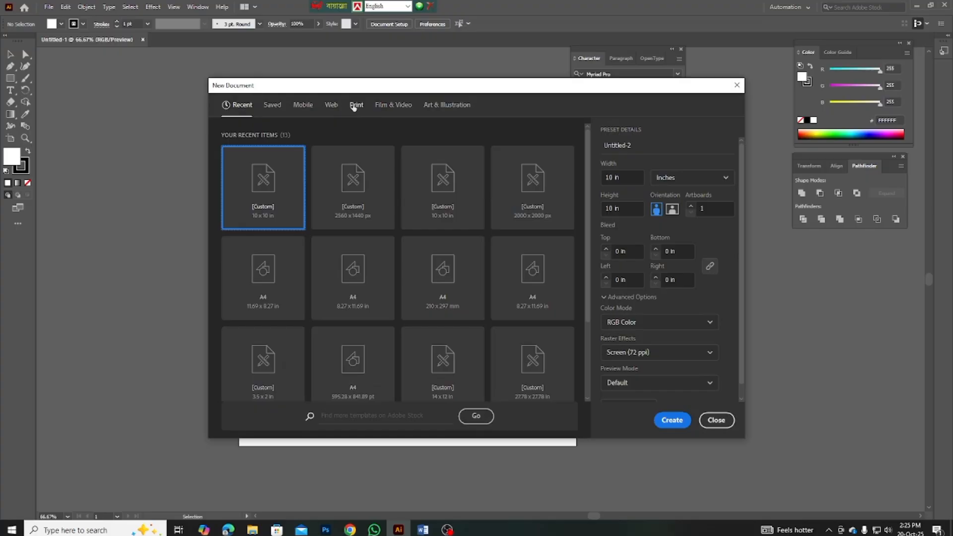
click(353, 106)
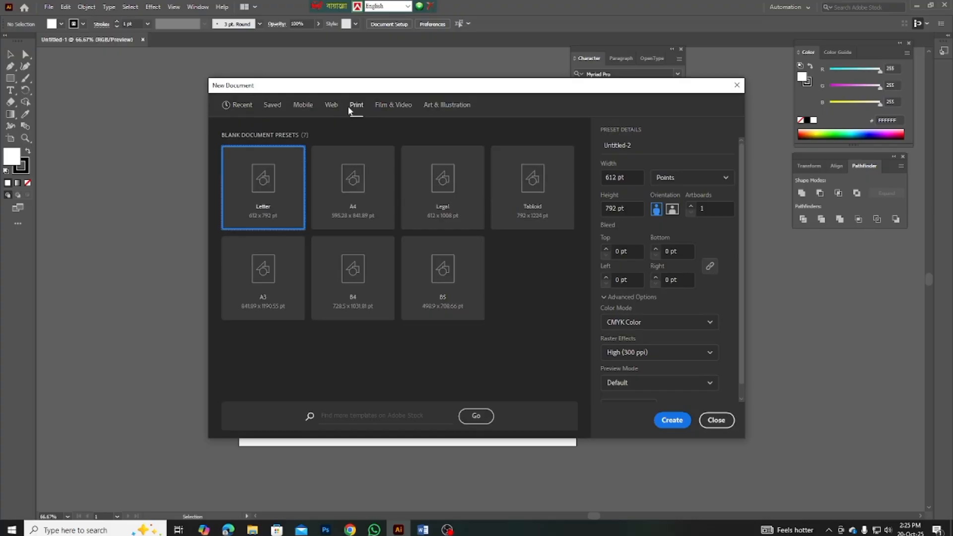
click(683, 179)
click(688, 249)
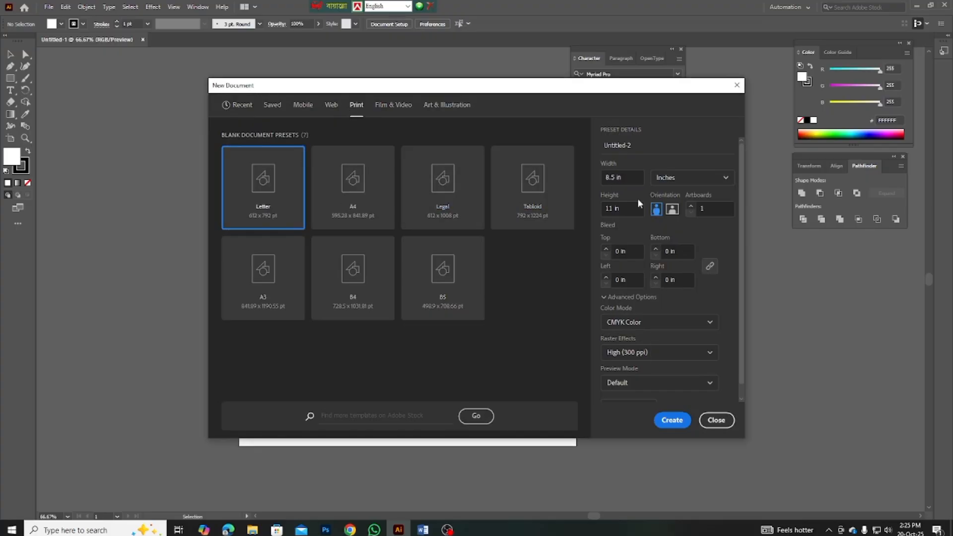
click(633, 178)
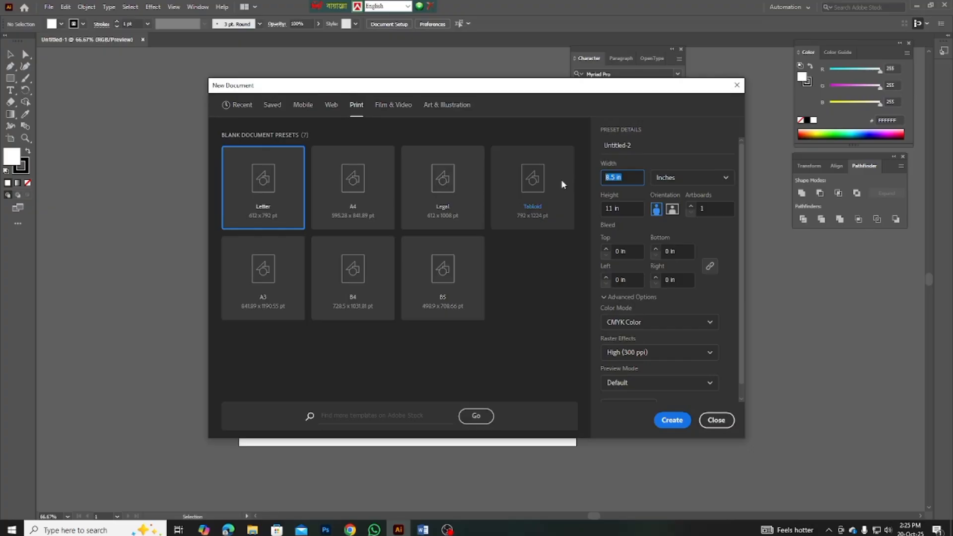
text(10)
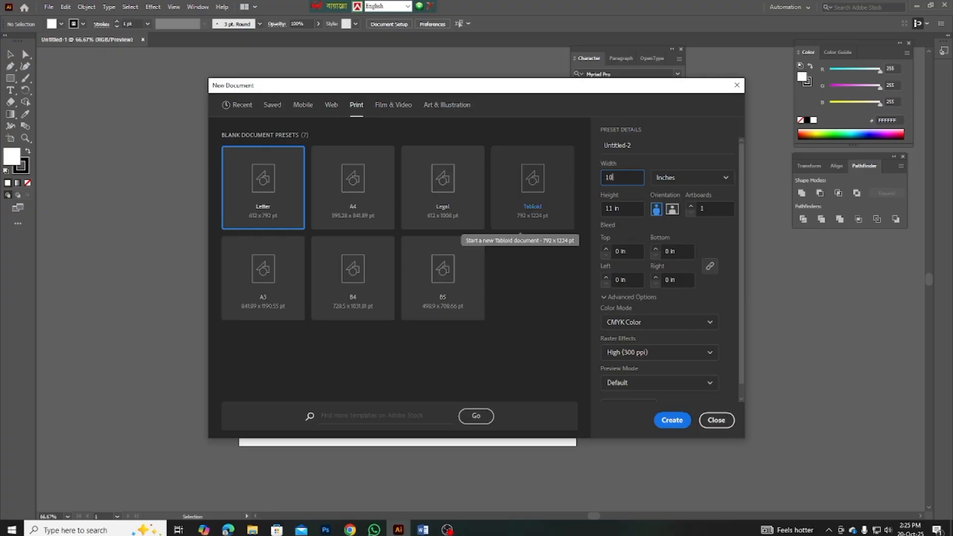
click(626, 208)
text(10)
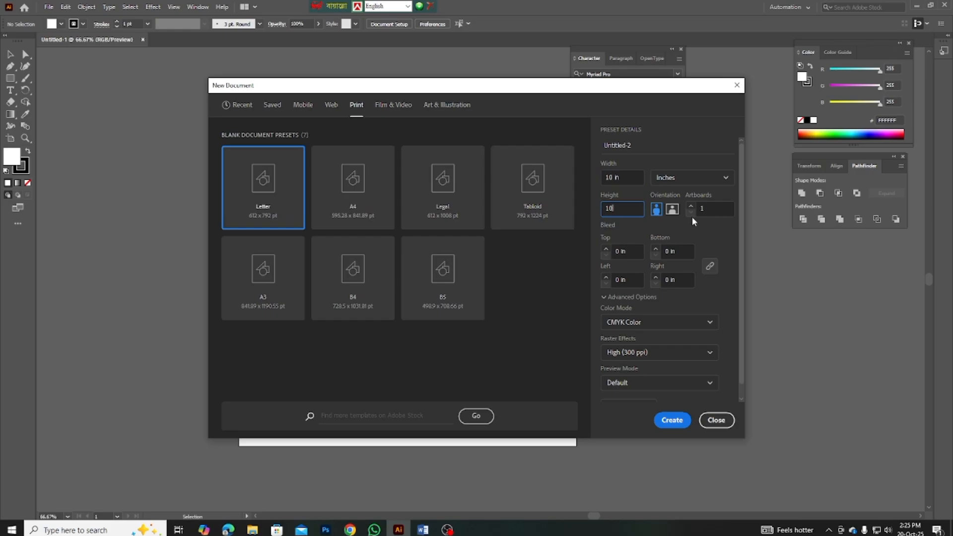
click(671, 420)
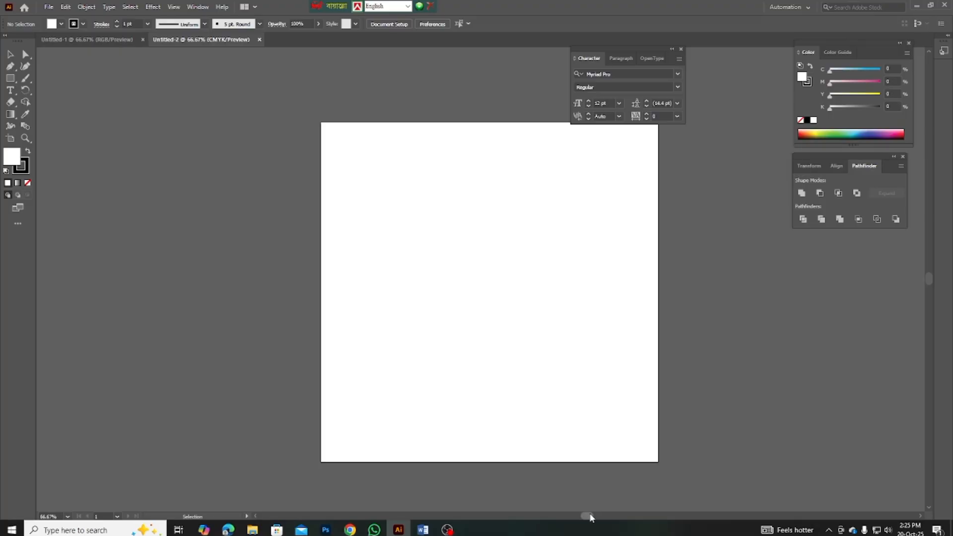
- Draw a circle about 4.4 in across near the middle of the artboard, with no fill and a black stroke
drag(585, 516, 597, 517)
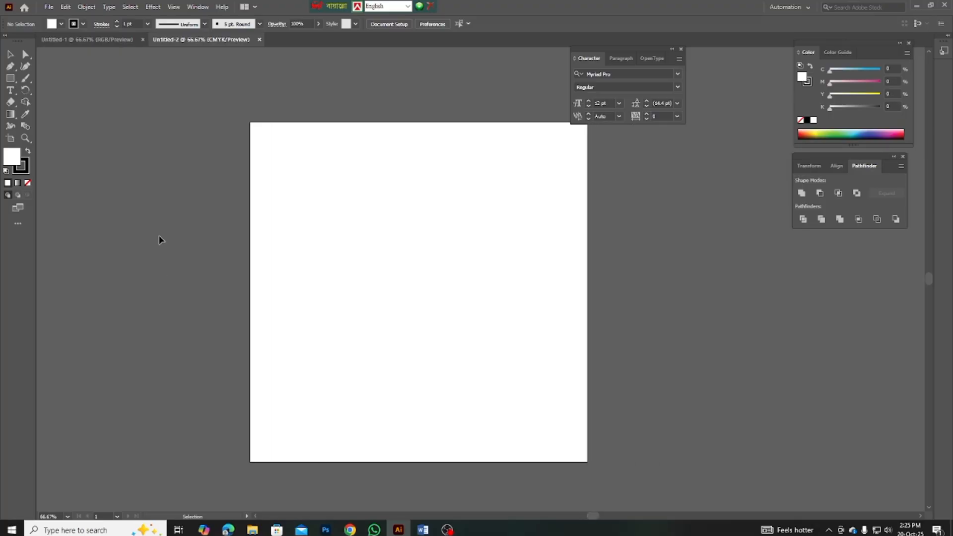
click(10, 78)
click(50, 91)
drag(411, 278, 485, 354)
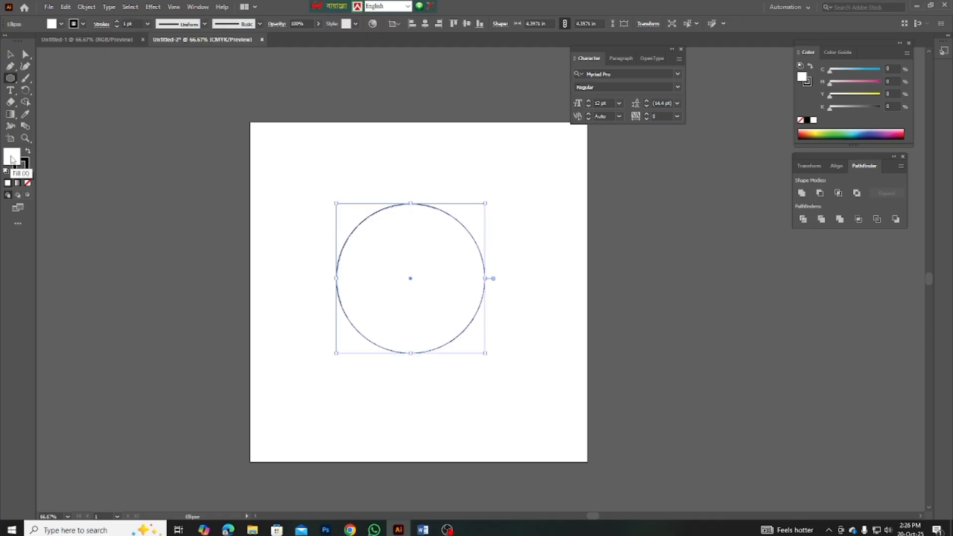
click(28, 184)
click(28, 174)
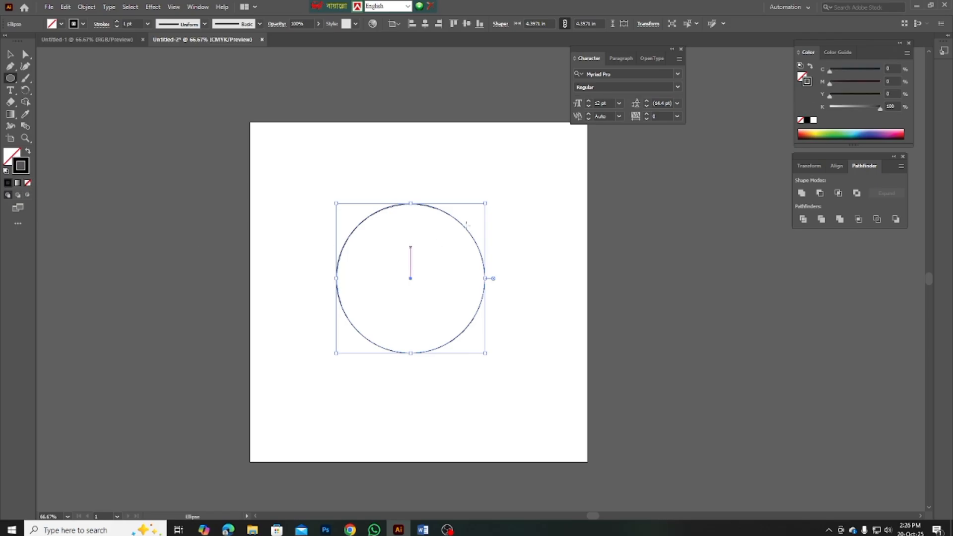
- Centre the circle horizontally and vertically on the artboard
click(10, 54)
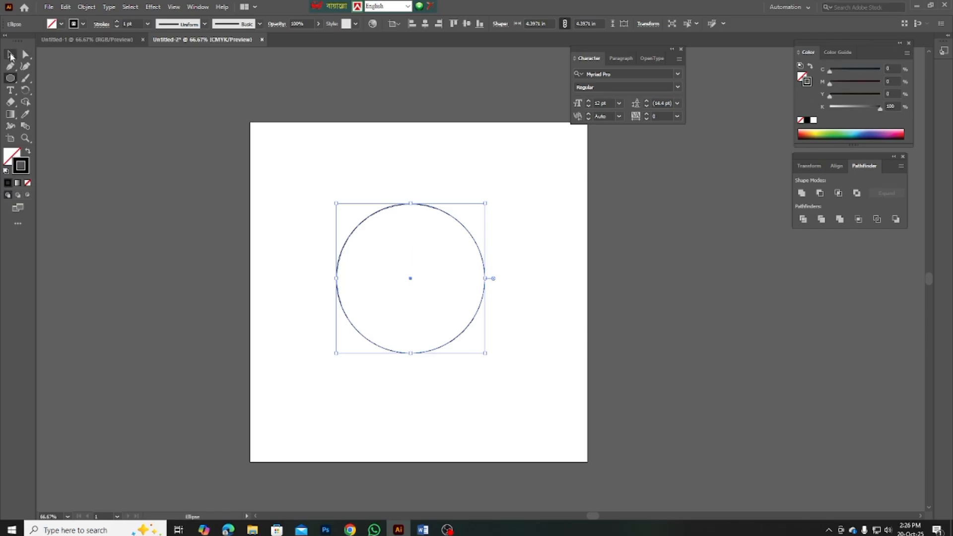
click(426, 171)
drag(411, 203, 411, 210)
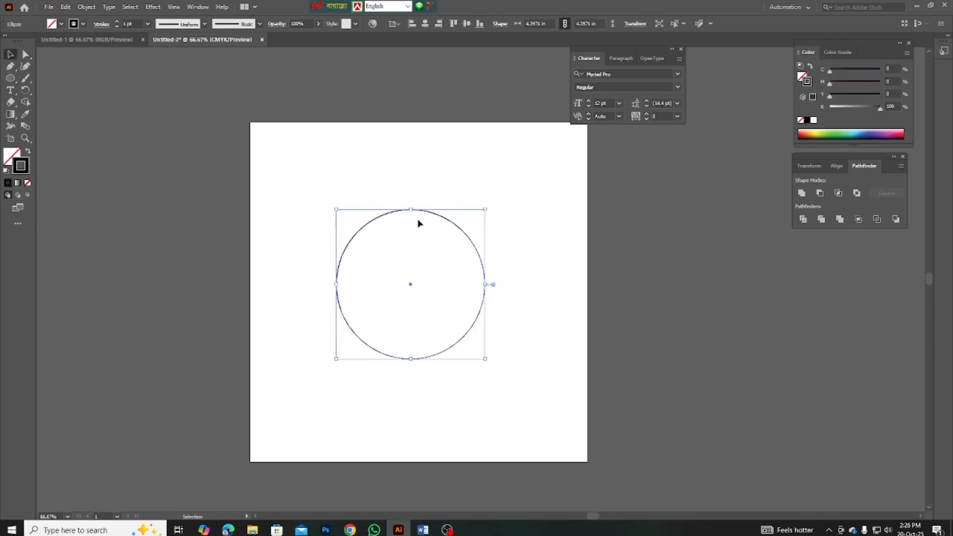
click(425, 24)
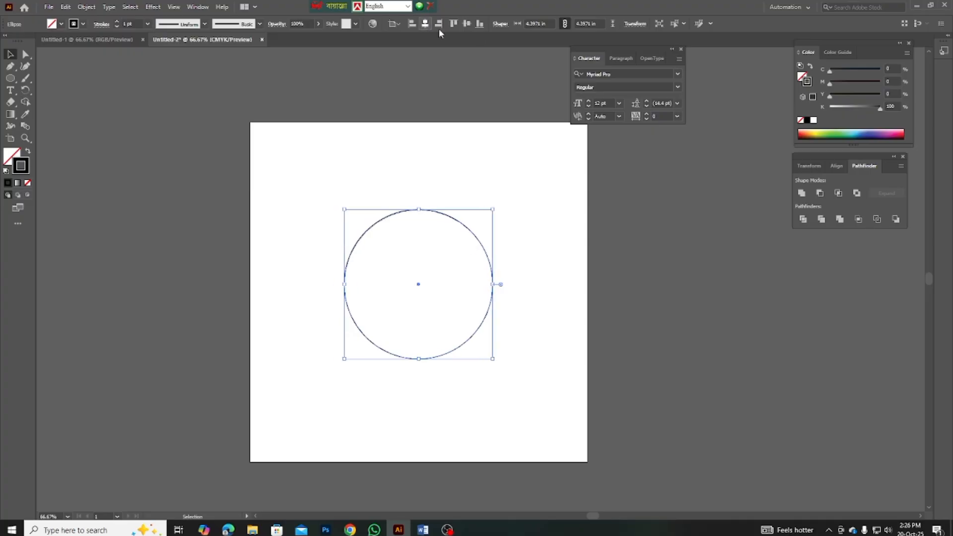
click(467, 24)
click(429, 169)
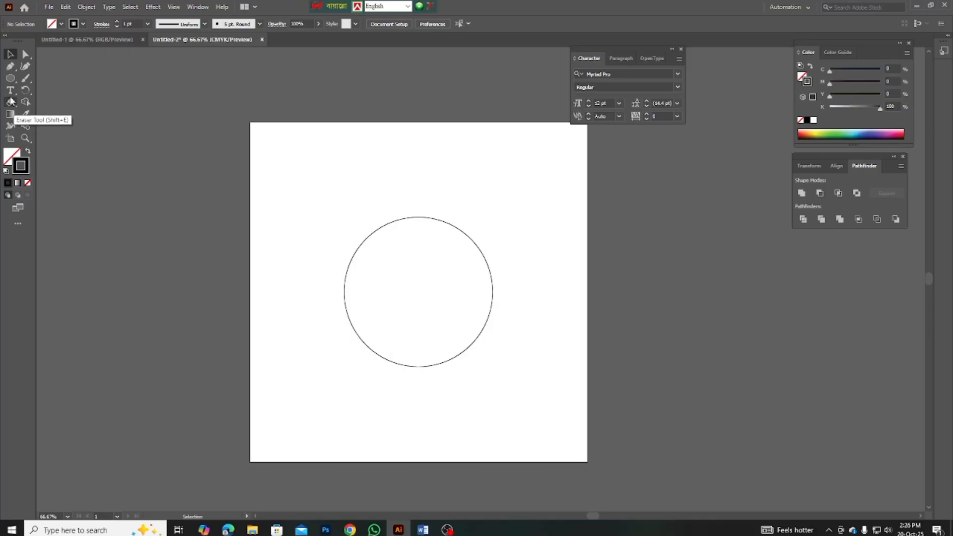
- Draw a vertical line about 6.9 in long through the circle's centre, extending past both its upper and lower edges
key(backslash)
mouse_move(418, 292)
mouse_down()
mouse_move(419, 181)
mouse_move(421, 416)
mouse_up()
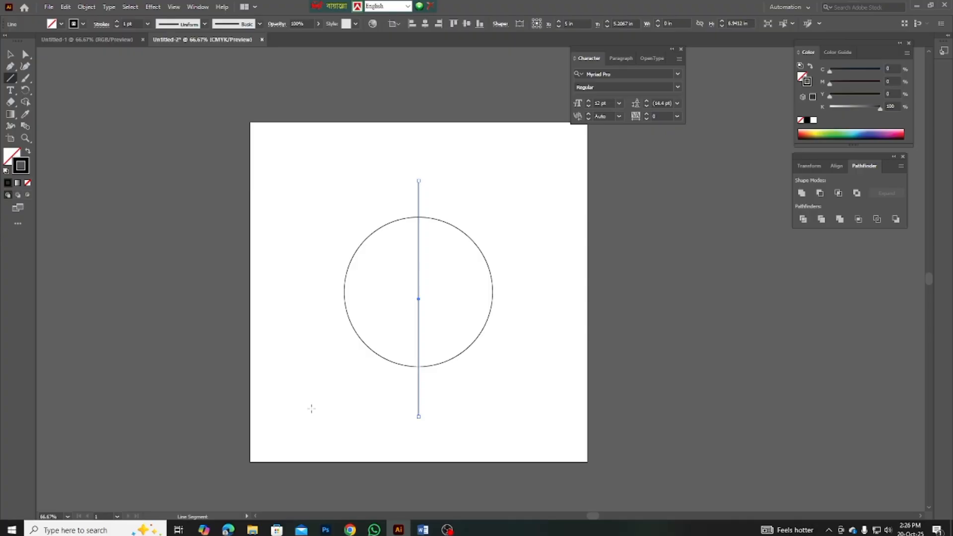
click(12, 55)
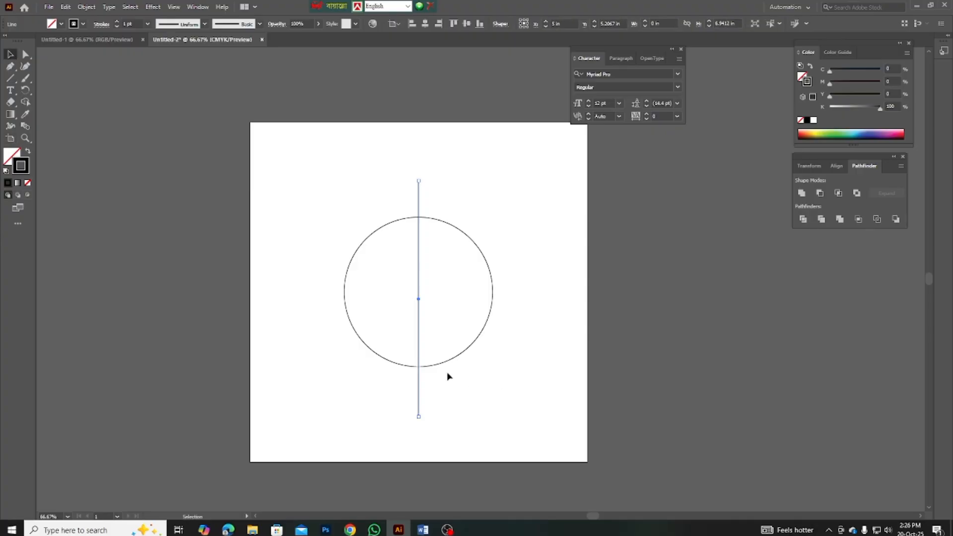
- Duplicate the vertical line to the right and nudge the copy to leave a gap of about 0.28 in
alt+drag(419, 390, 426, 387)
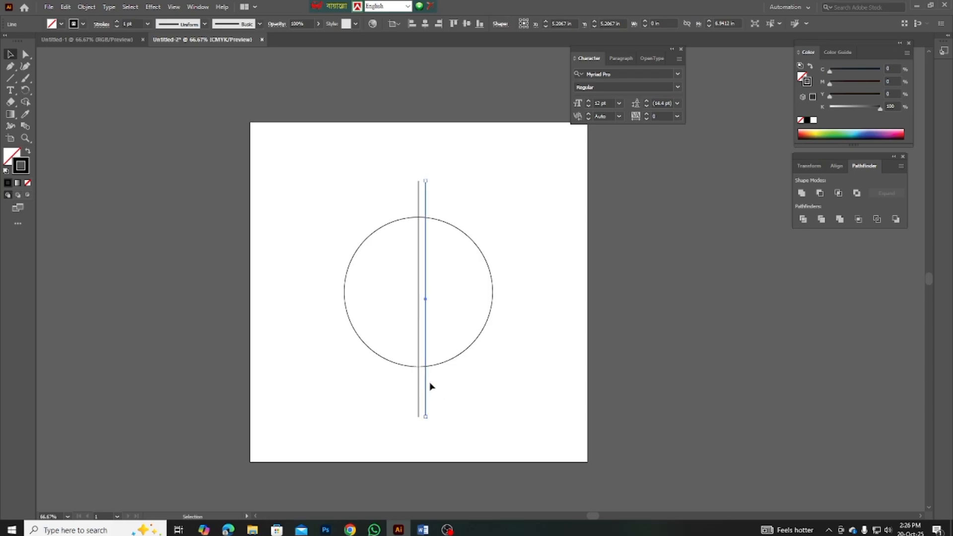
key(Right)
key(Right)
key(Right)
key(Right)
key(Right)
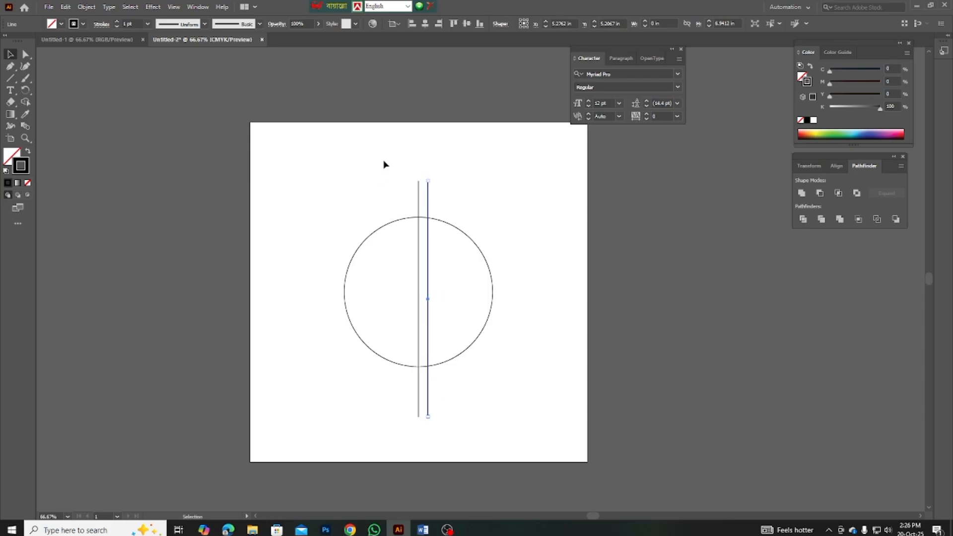
- Group the two vertical lines and centre the group horizontally on the artboard
drag(399, 176, 437, 191)
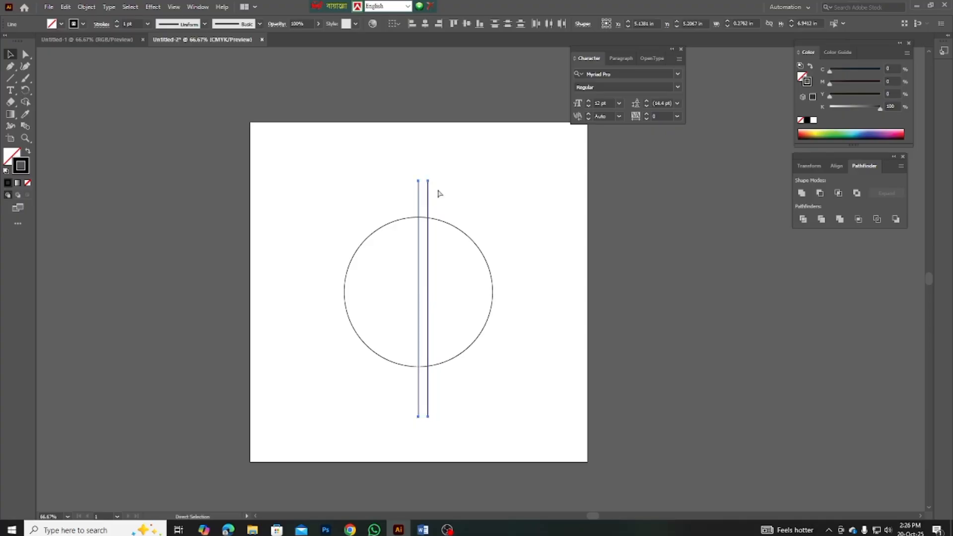
key(ctrl+g)
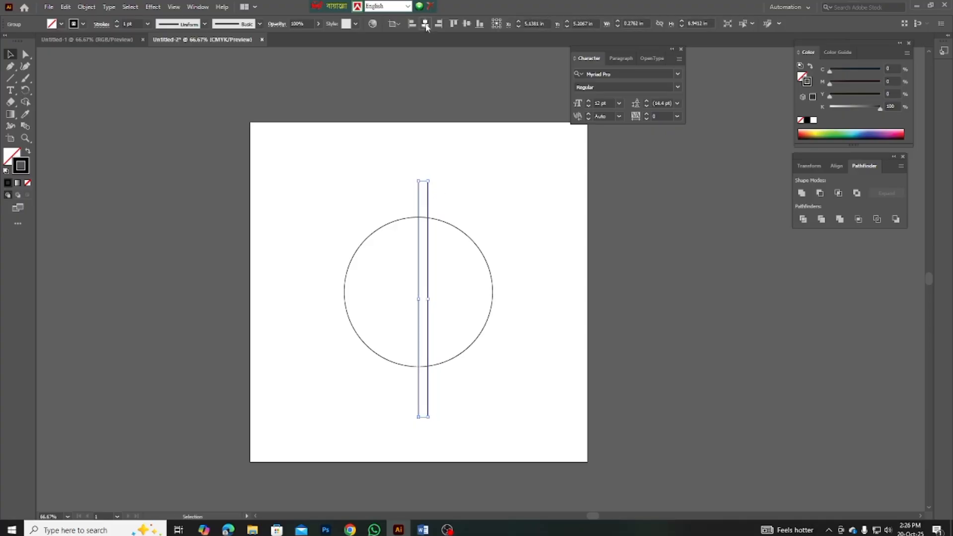
click(425, 25)
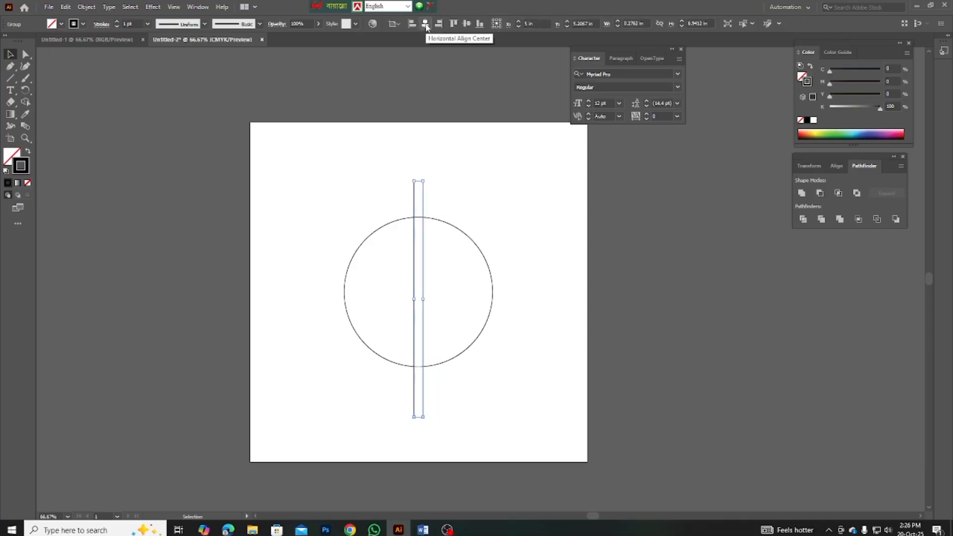
- Make a copy of the line pair rotated 120° and repeat the transformation once for a third pair across the circle
click(459, 194)
drag(400, 177, 456, 203)
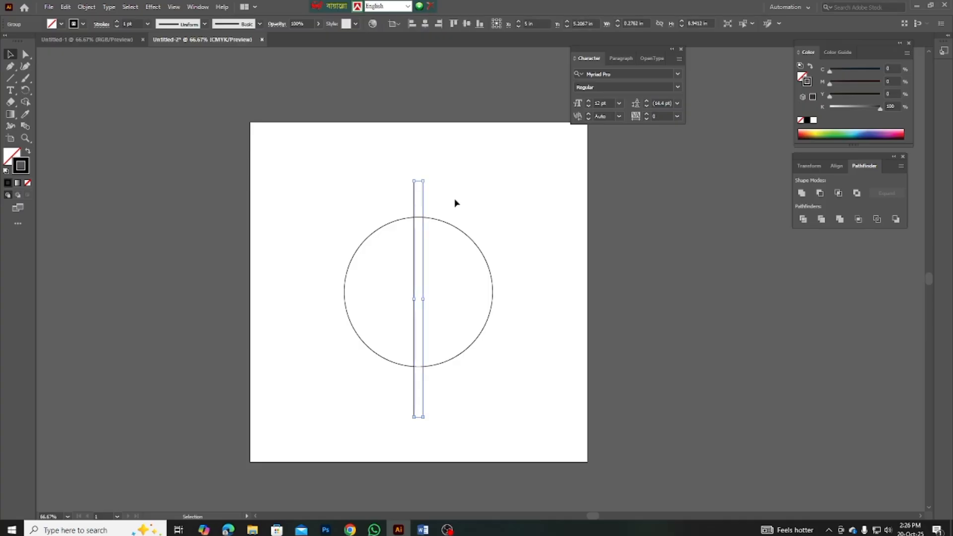
double_click(25, 91)
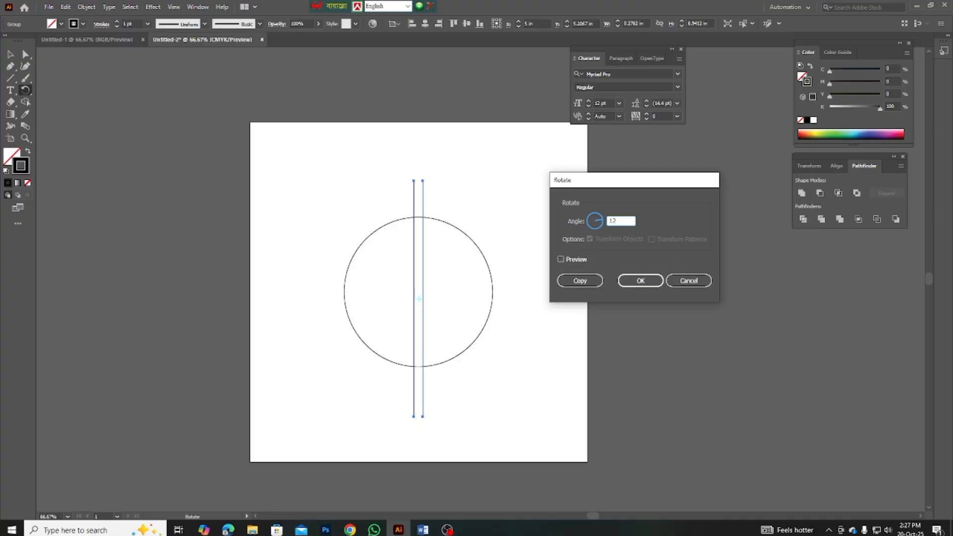
click(560, 259)
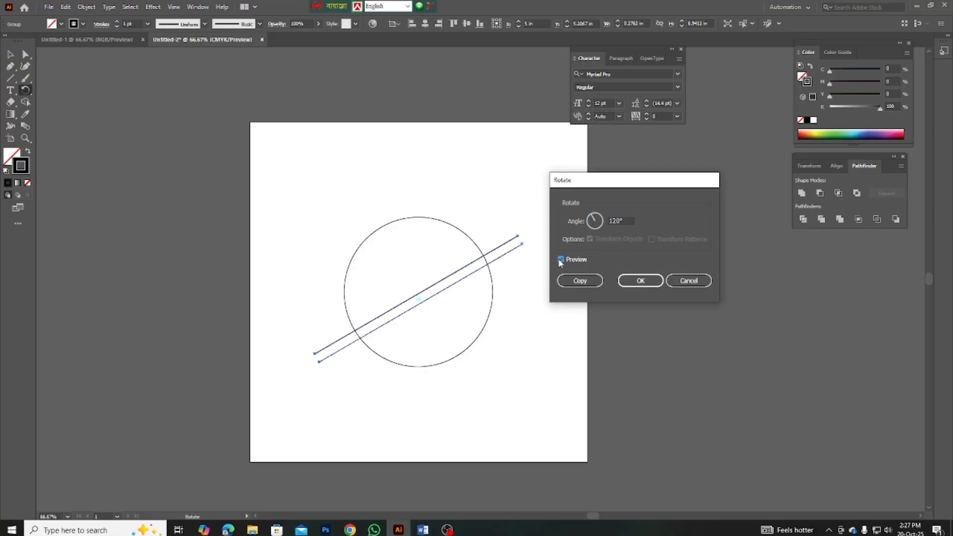
click(579, 280)
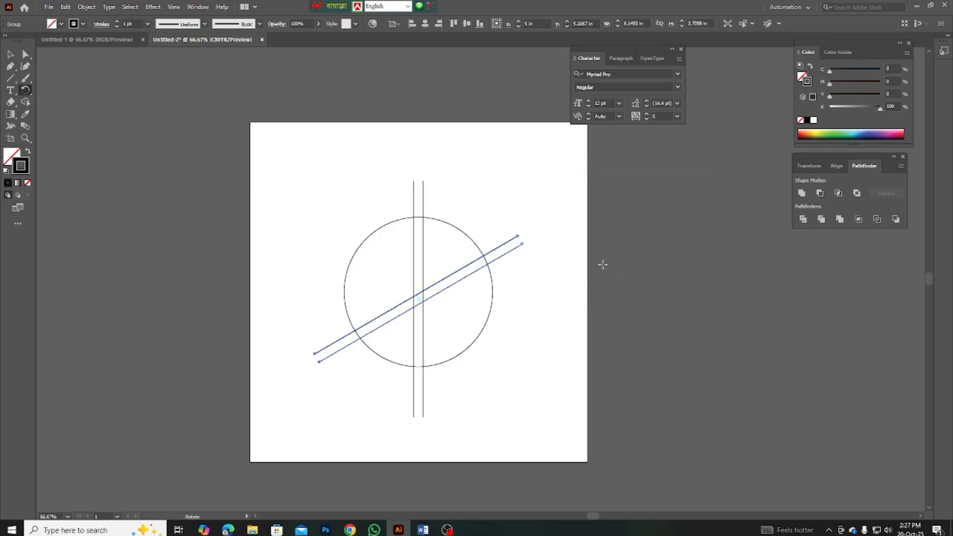
key(ctrl+d)
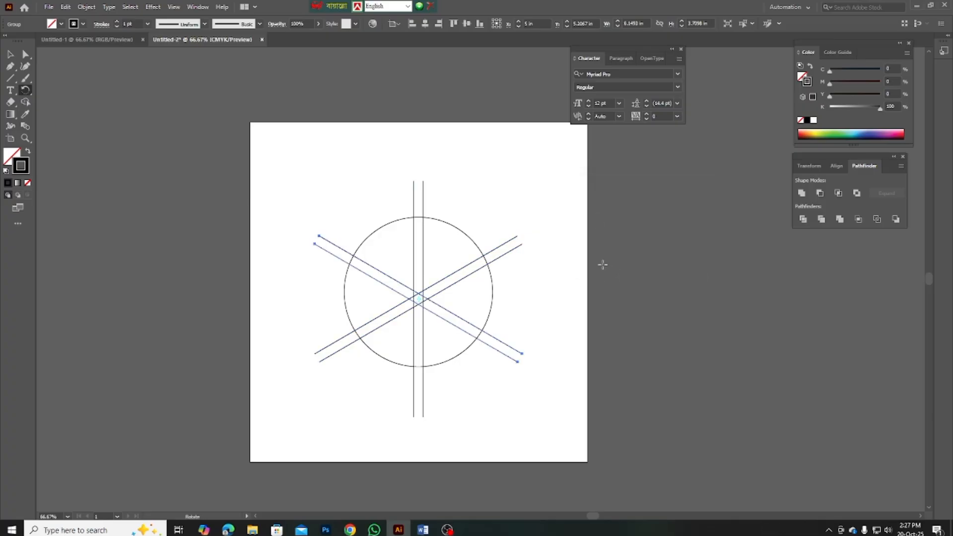
click(11, 55)
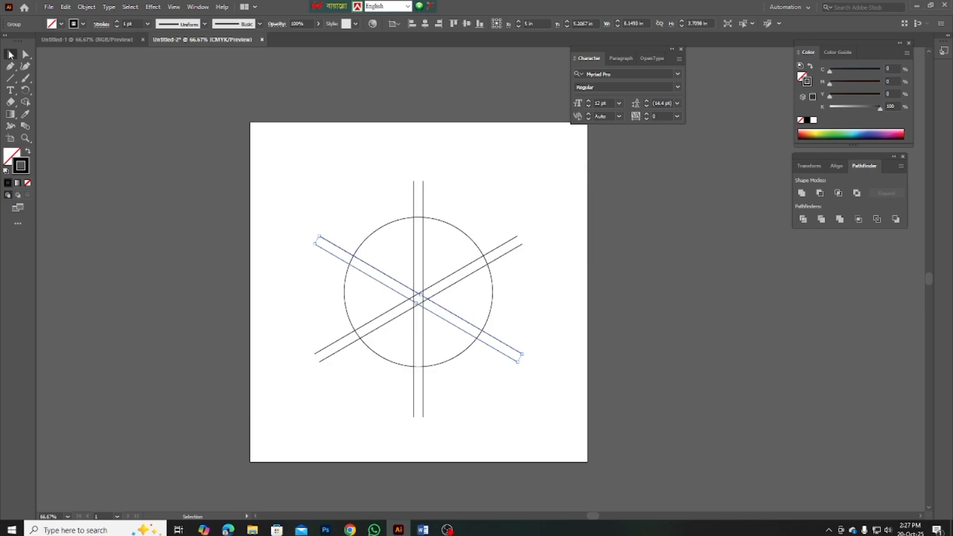
click(346, 179)
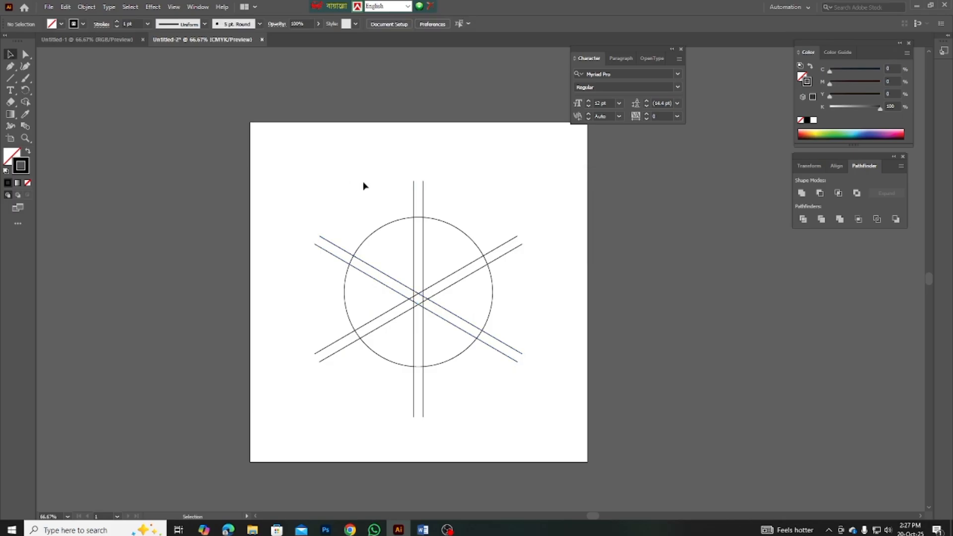
scroll(413, 274, up, 1)
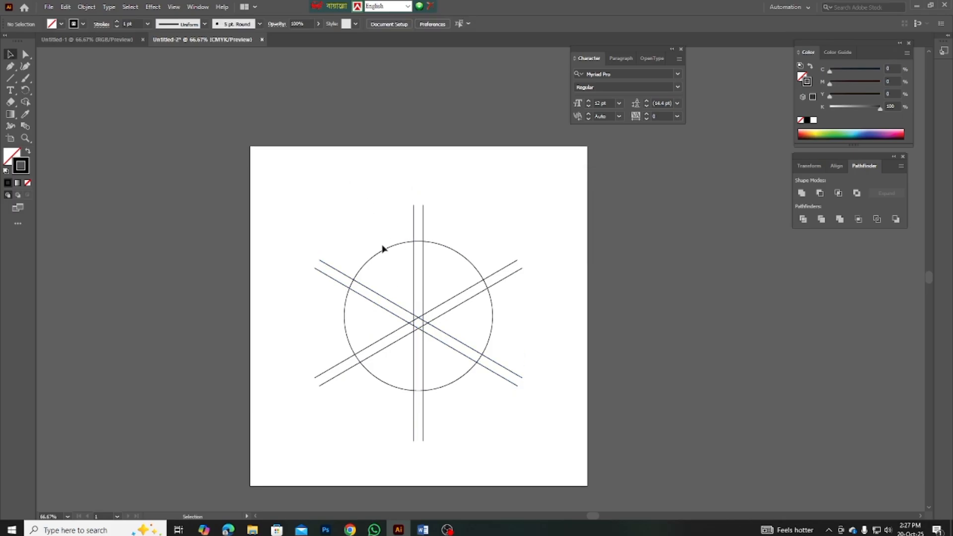
scroll(386, 255, up, 2)
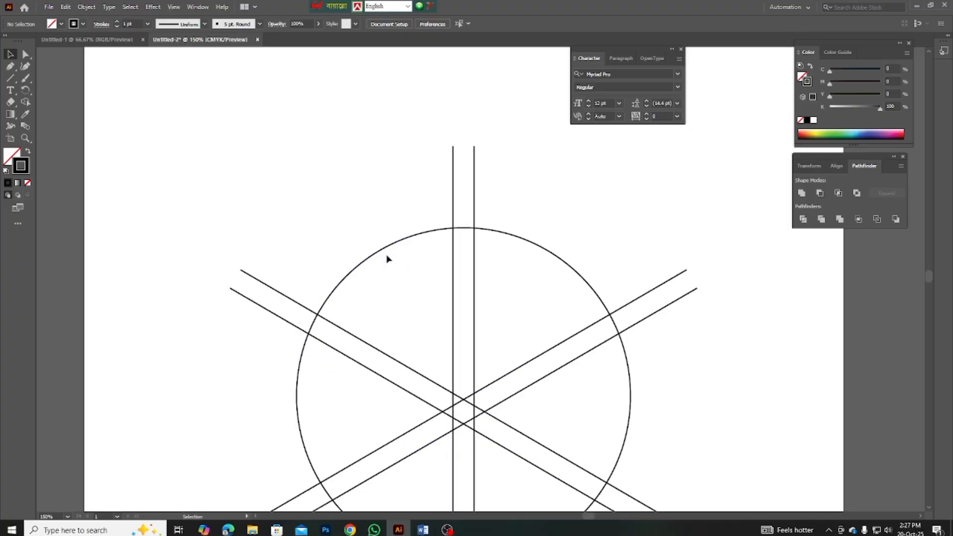
scroll(387, 248, down, 2)
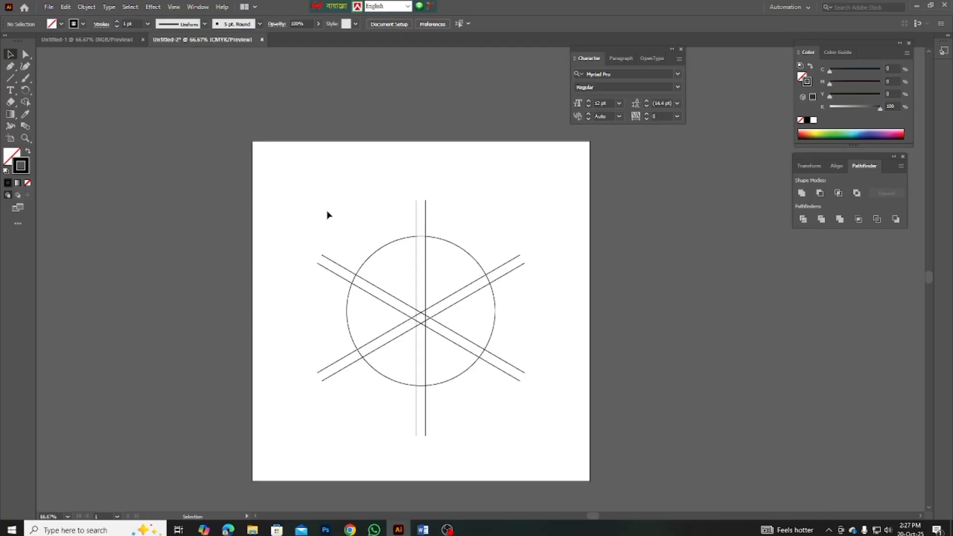
scroll(417, 249, up, 2)
drag(409, 77, 470, 96)
shift+click(646, 203)
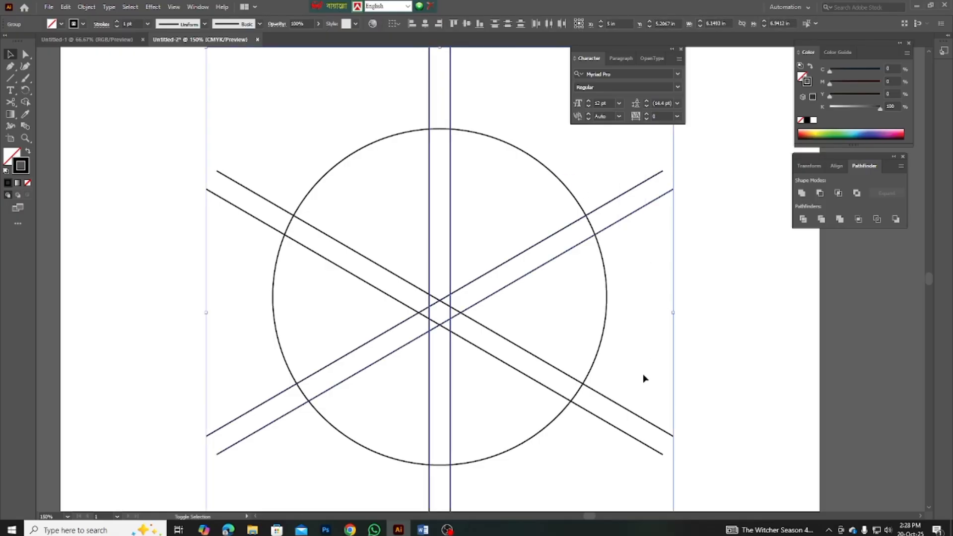
shift+click(614, 423)
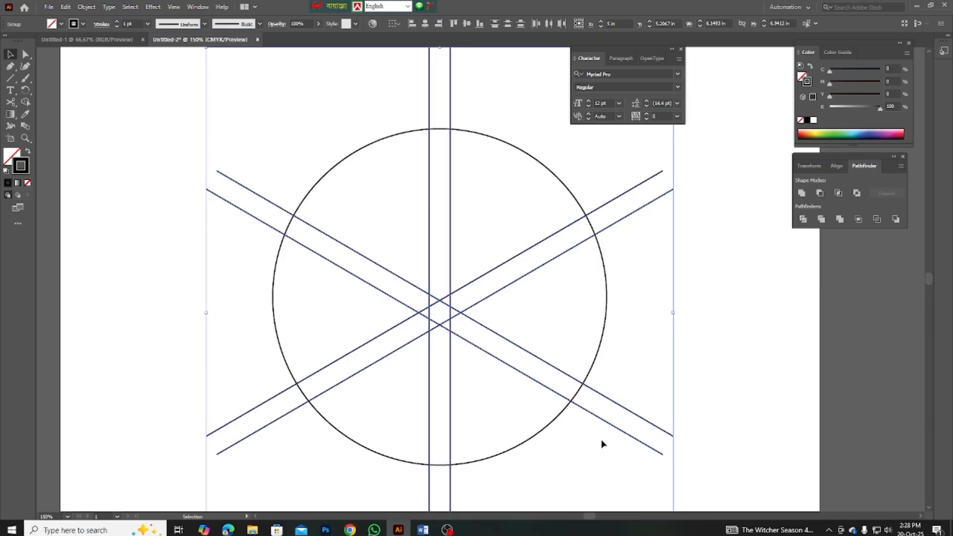
click(521, 410)
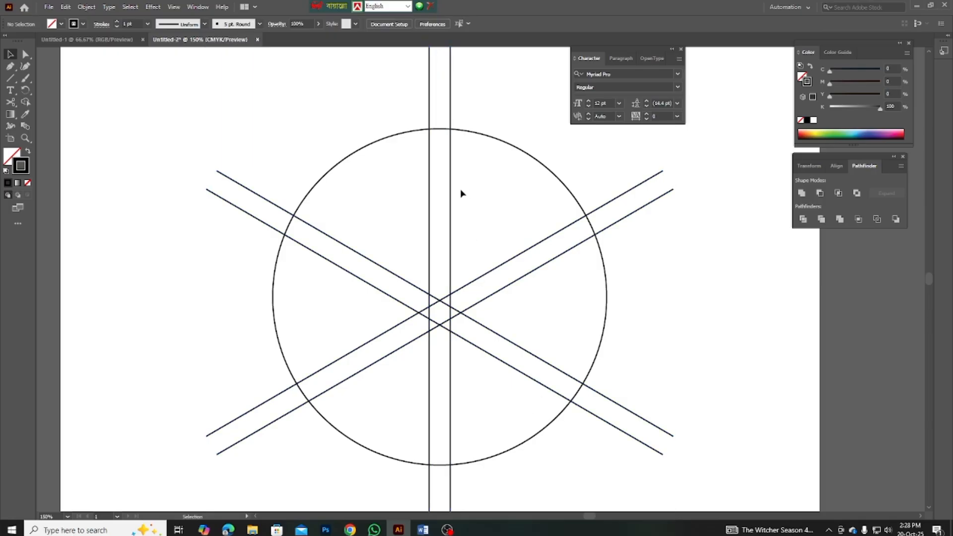
- Cut the circle with the Scissors tool at its two upper intersections with the vertical line pair
scroll(456, 240, up, 2)
scroll(440, 263, down, 1)
scroll(441, 262, down, 1)
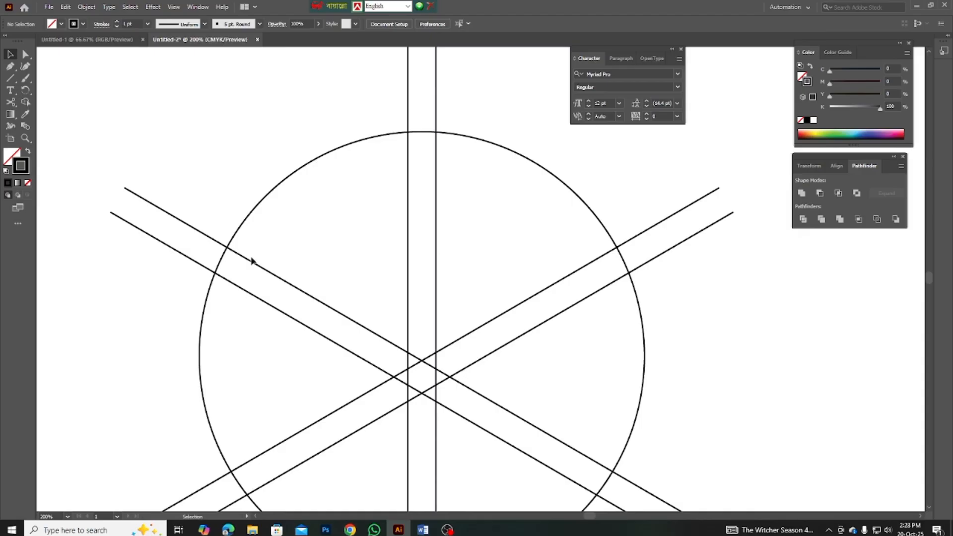
click(11, 102)
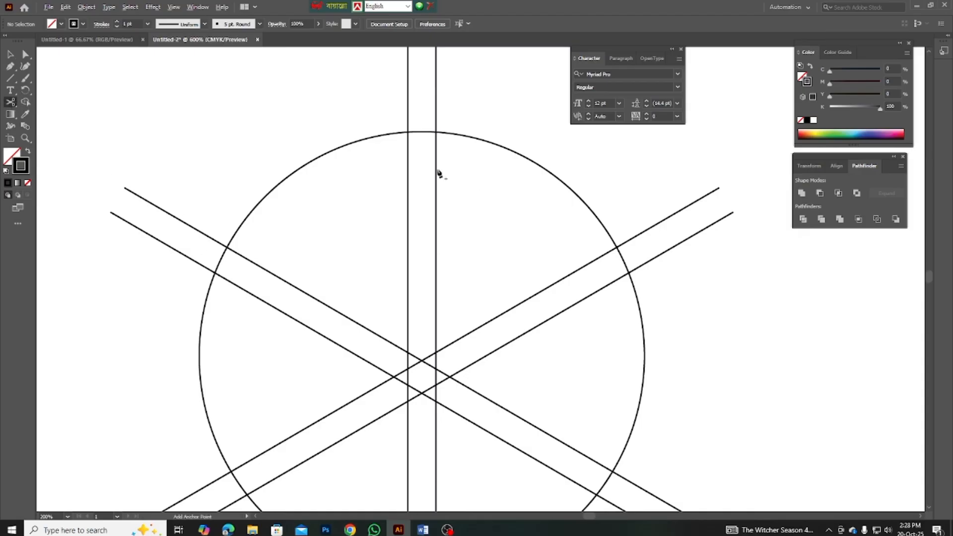
scroll(439, 173, up, 3)
scroll(409, 185, up, 2)
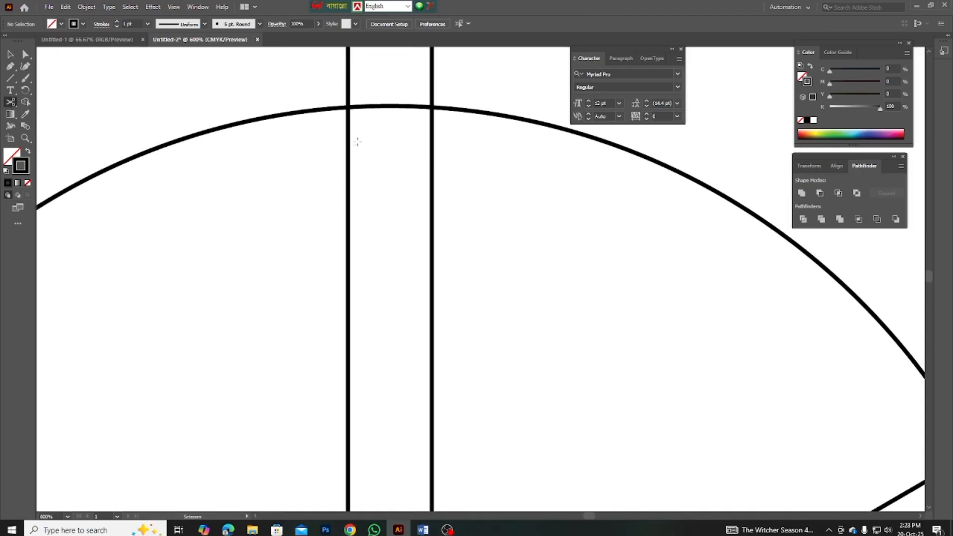
click(349, 106)
click(431, 106)
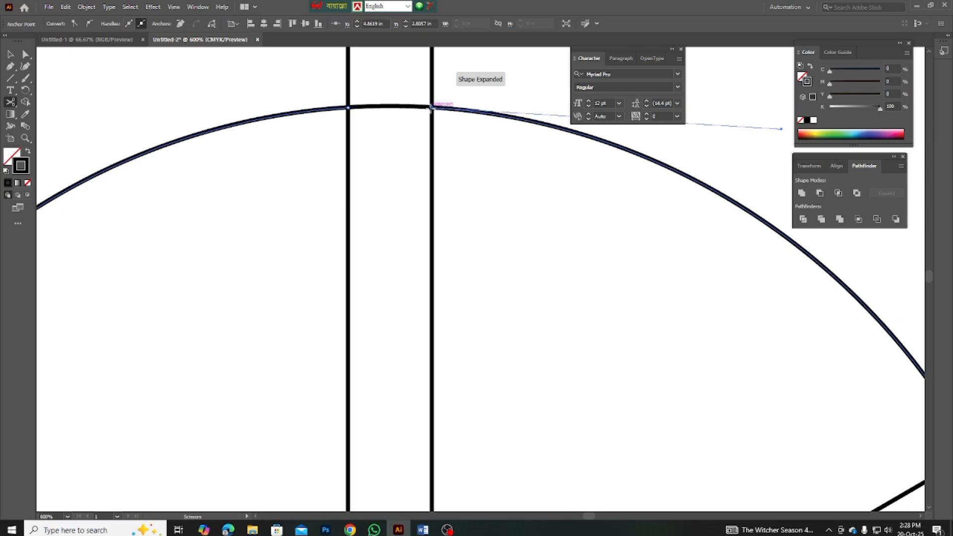
- Cut the circle at its two lower-right intersections with the diagonal line pair
scroll(416, 124, down, 3)
scroll(416, 124, down, 5)
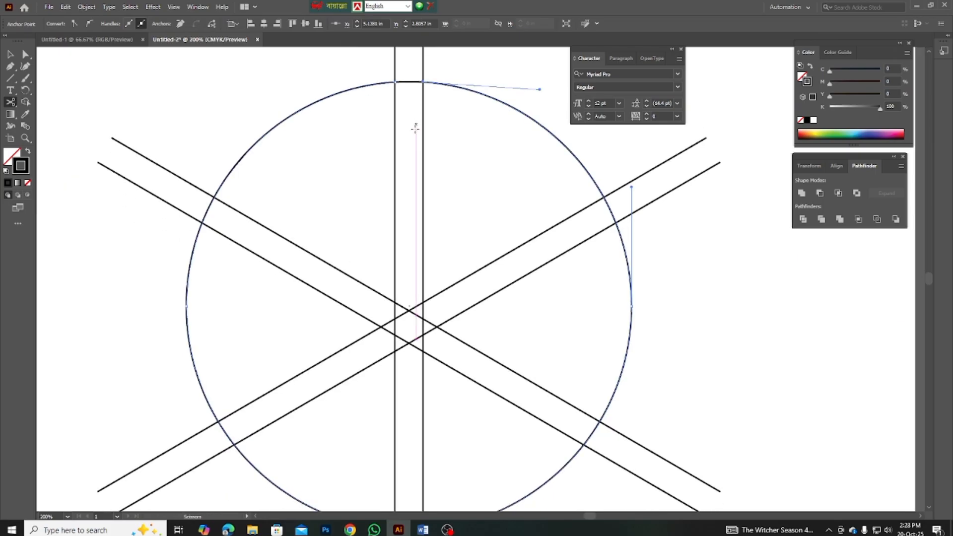
scroll(605, 354, up, 3)
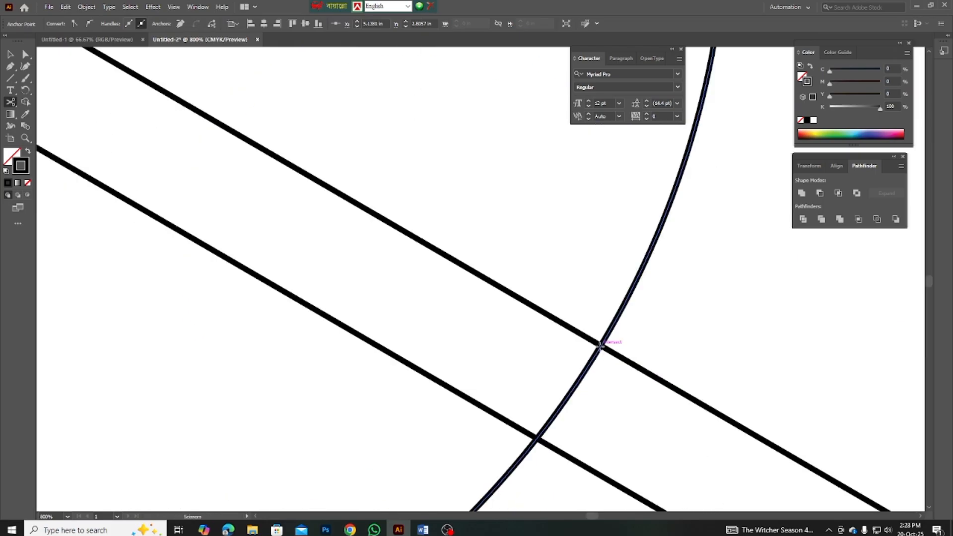
click(602, 343)
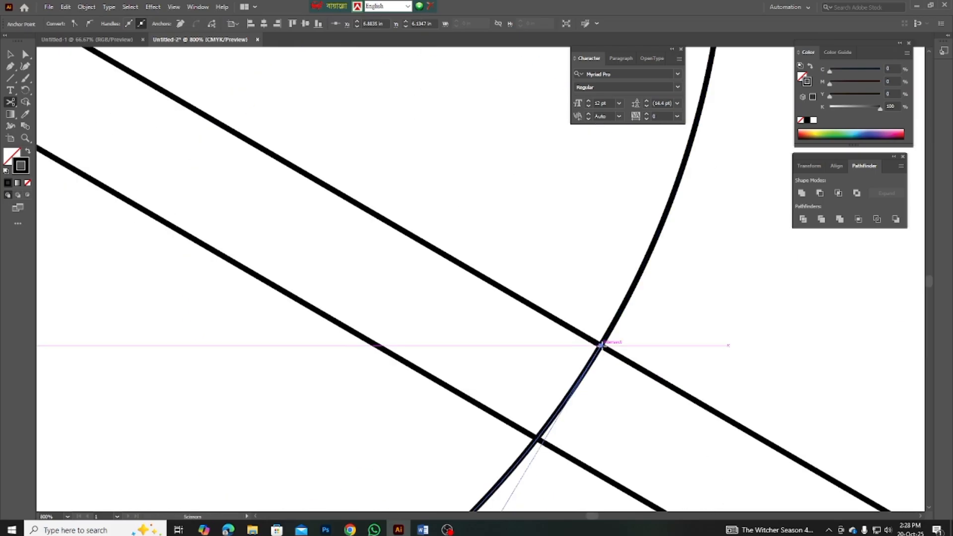
click(537, 437)
- Cut the circle at its two lower-left intersections with the other diagonal line pair
scroll(427, 350, down, 2)
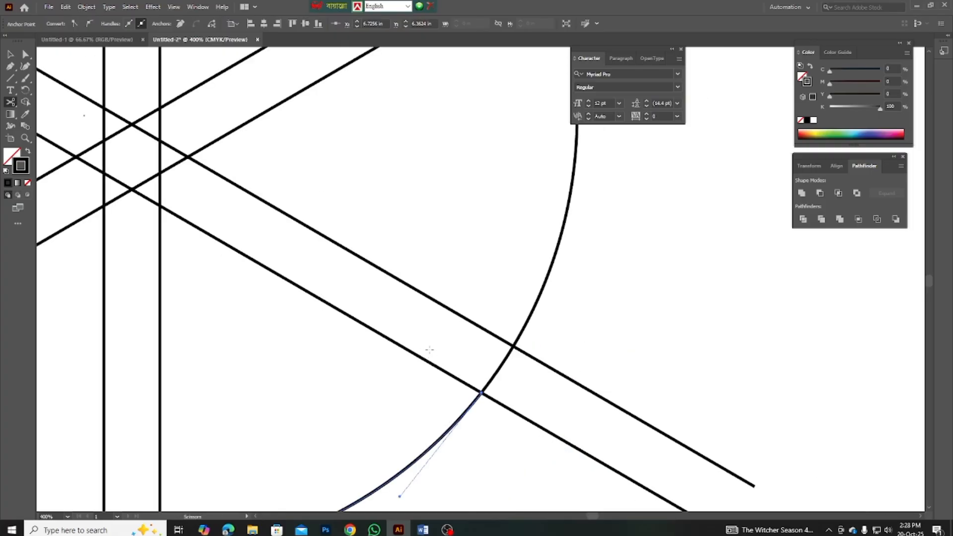
scroll(508, 362, down, 3)
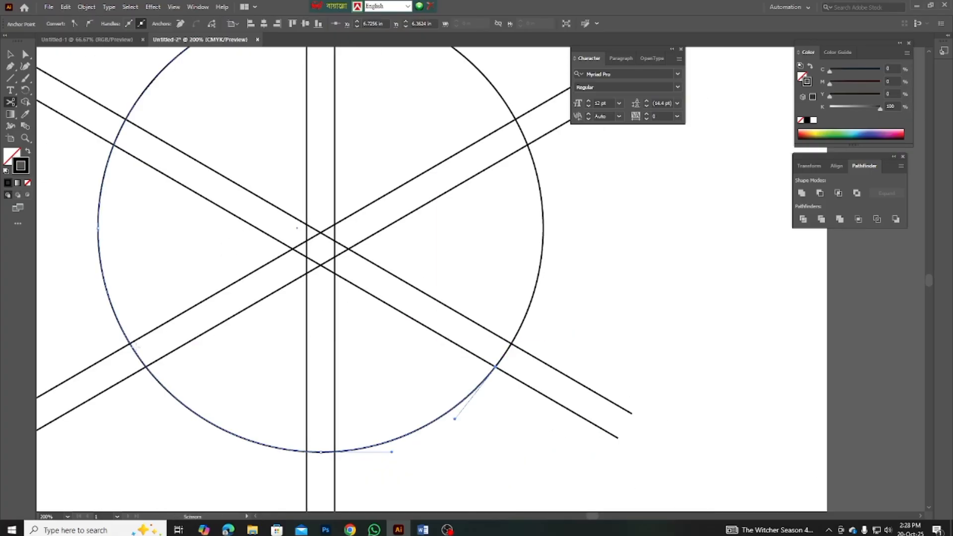
scroll(120, 342, up, 4)
scroll(148, 426, down, 2)
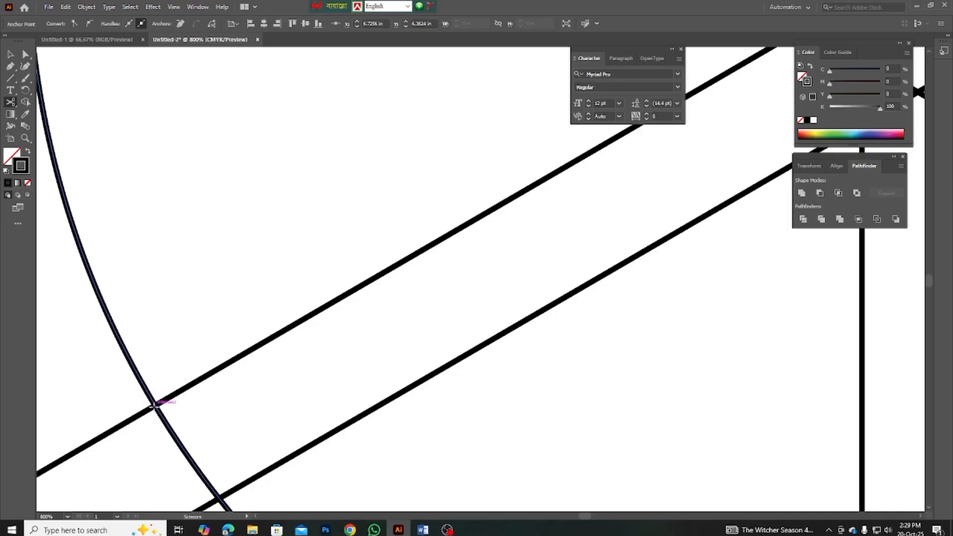
click(156, 405)
scroll(200, 362, down, 3)
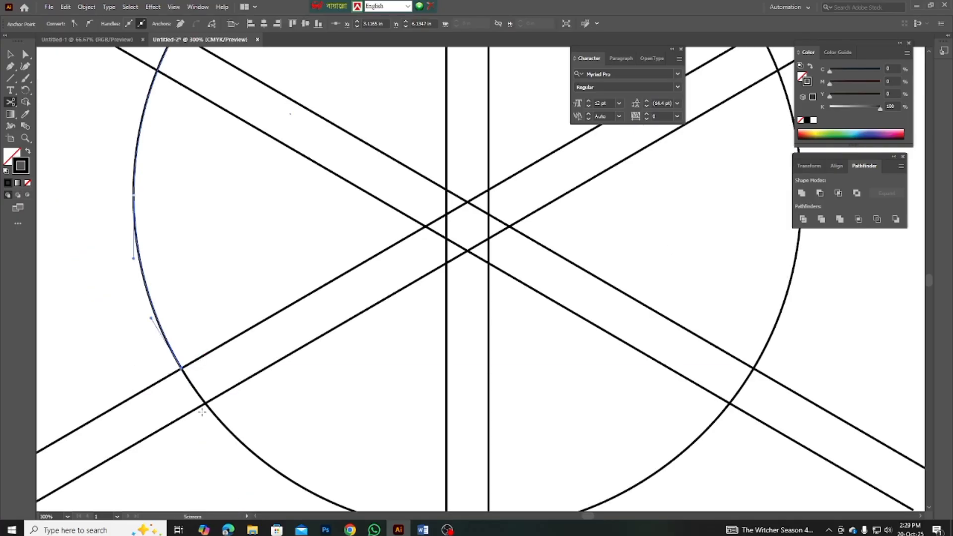
scroll(202, 411, up, 2)
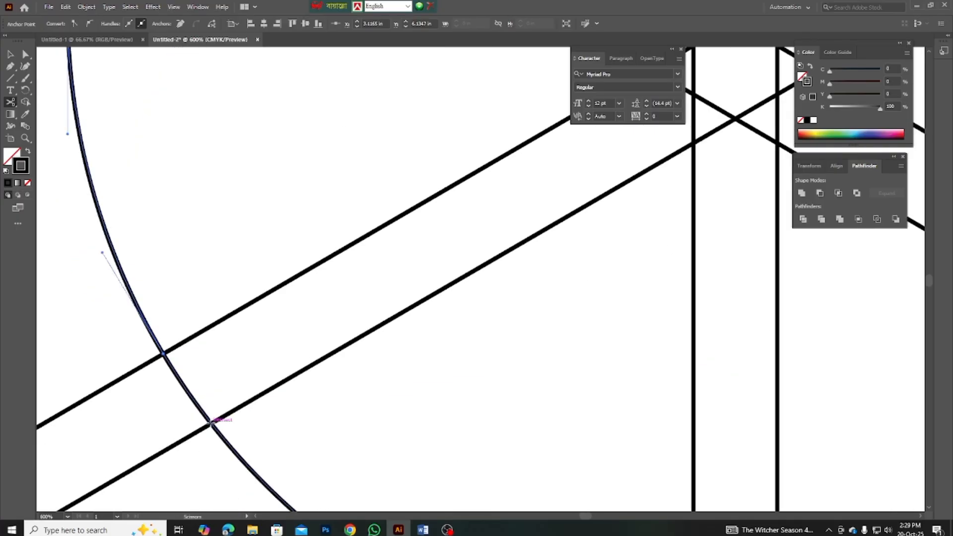
click(205, 403)
- Delete the three short arc segments cut from the circle at its top, lower left and lower right
click(10, 53)
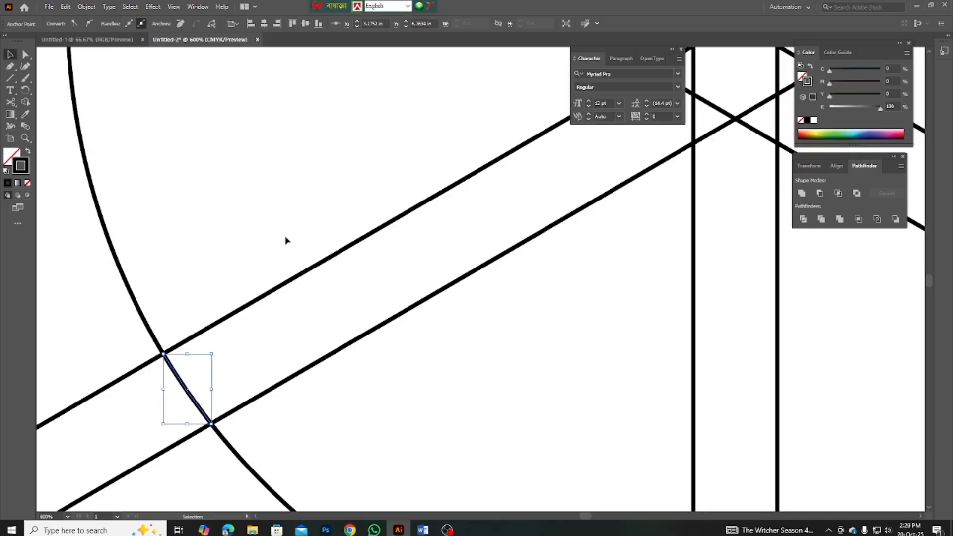
scroll(285, 237, down, 2)
click(192, 333)
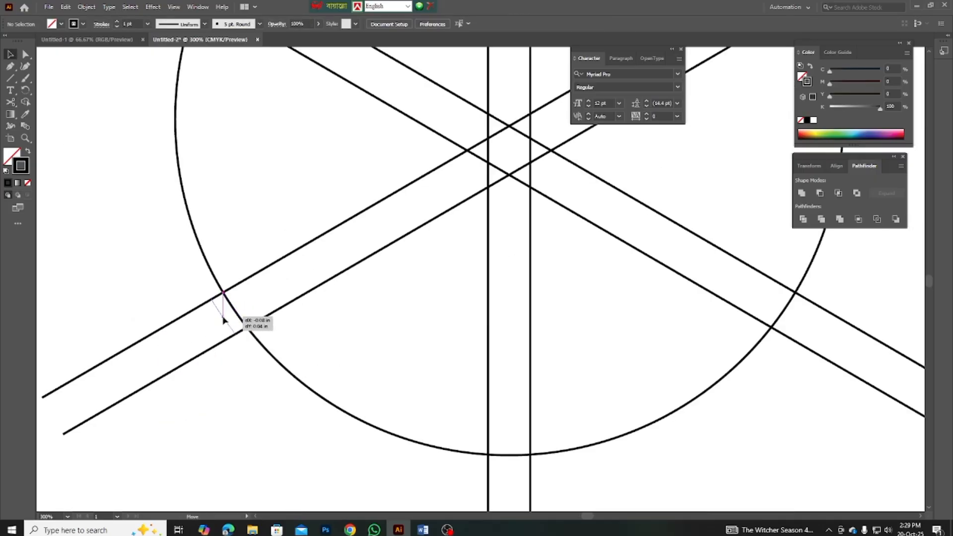
drag(235, 309, 223, 317)
key(Delete)
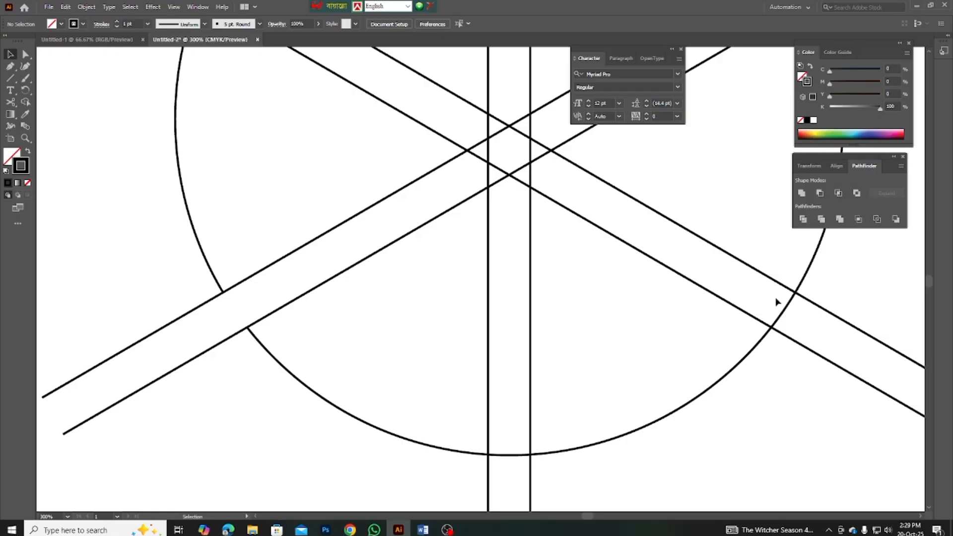
click(783, 310)
key(Delete)
scroll(522, 318, down, 4)
scroll(546, 318, up, 1)
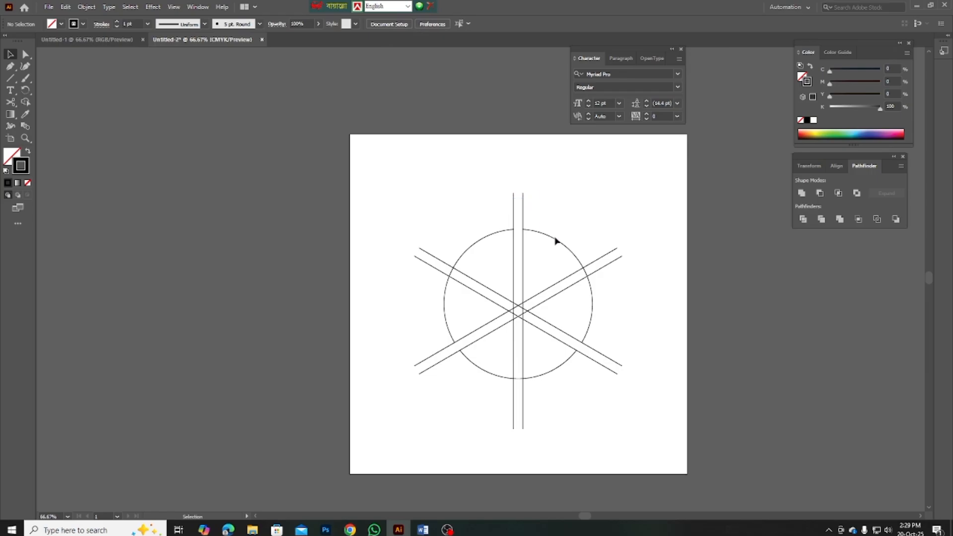
- Select all three line pairs and delete them, leaving only the three circle arcs
scroll(555, 242, up, 2)
scroll(549, 230, down, 1)
drag(472, 190, 605, 205)
key(a)
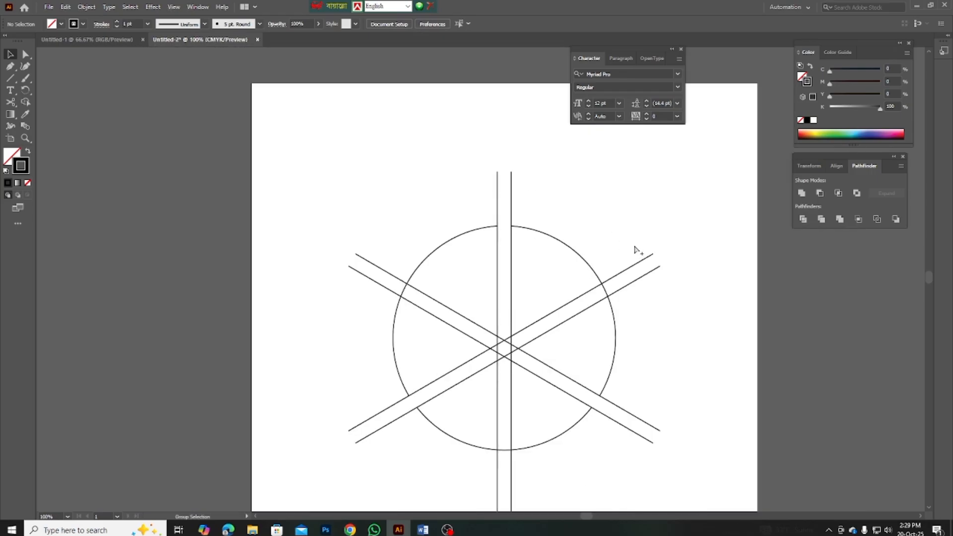
alt+click(634, 247)
drag(453, 169, 544, 198)
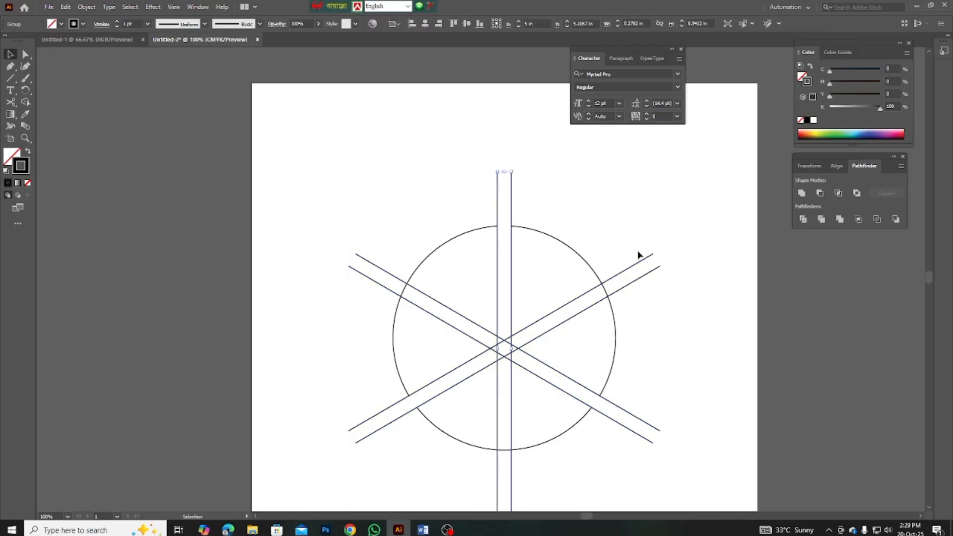
click(651, 263)
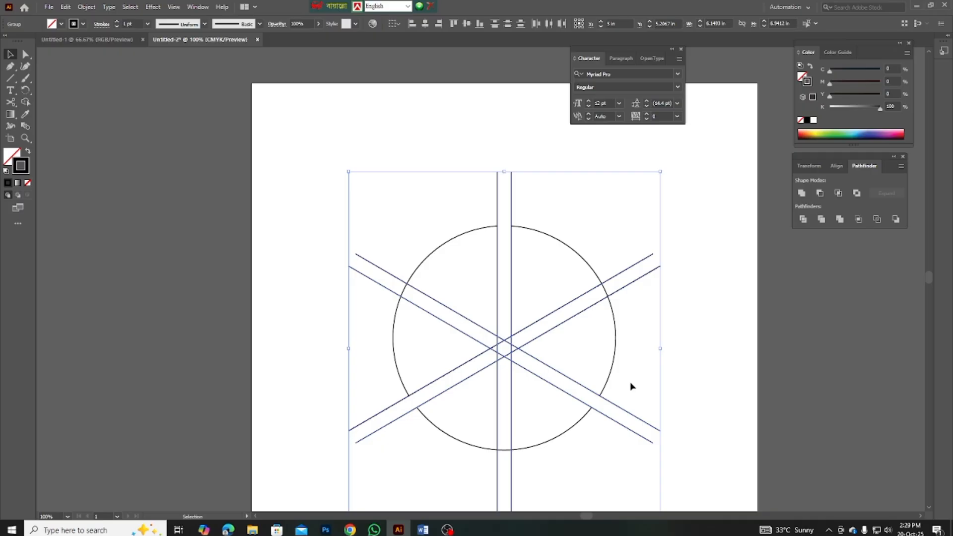
key(Delete)
- Draw a horizontal rectangle about 1.98 by 0.22 in above the arcs and fill it with C 100, M 100, Y 0, K 0 without a stroke
scroll(496, 298, up, 1)
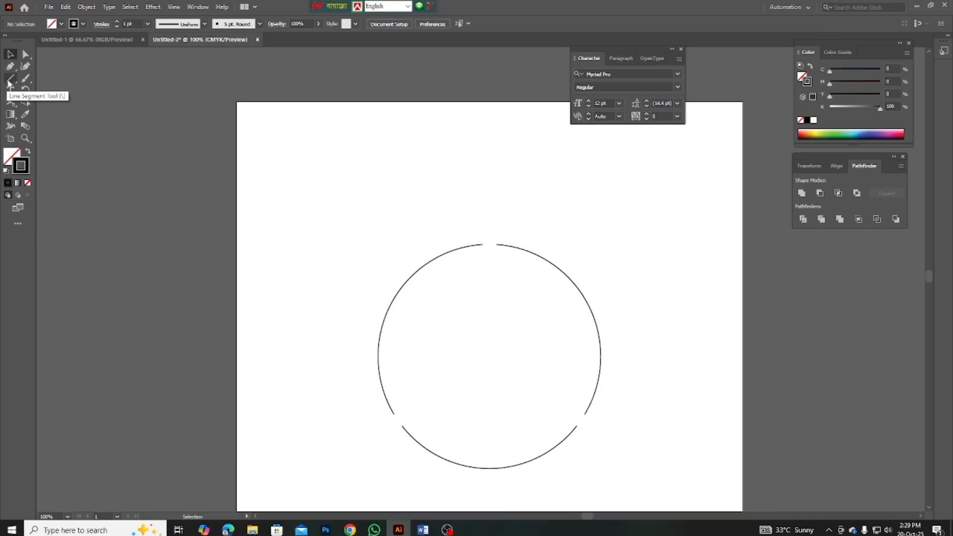
drag(8, 83, 49, 76)
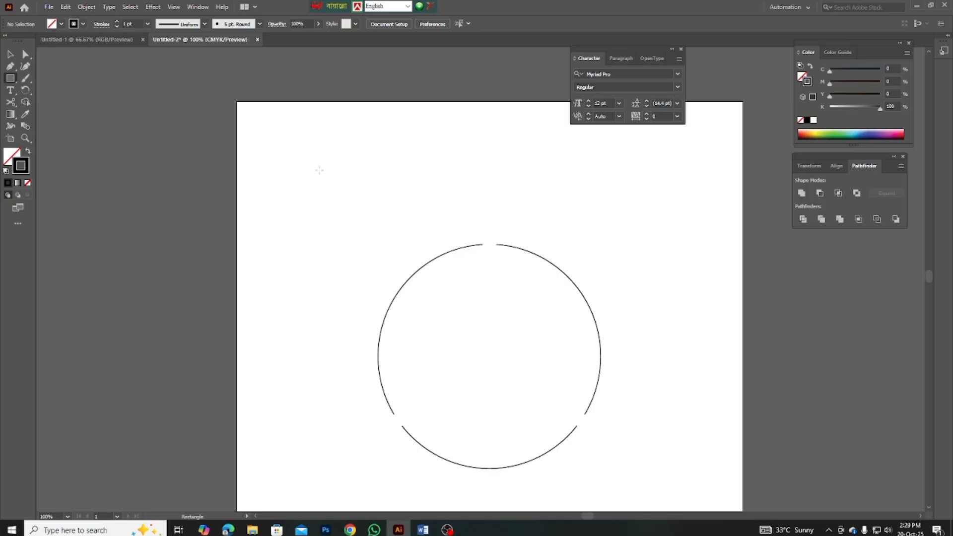
drag(319, 171, 421, 183)
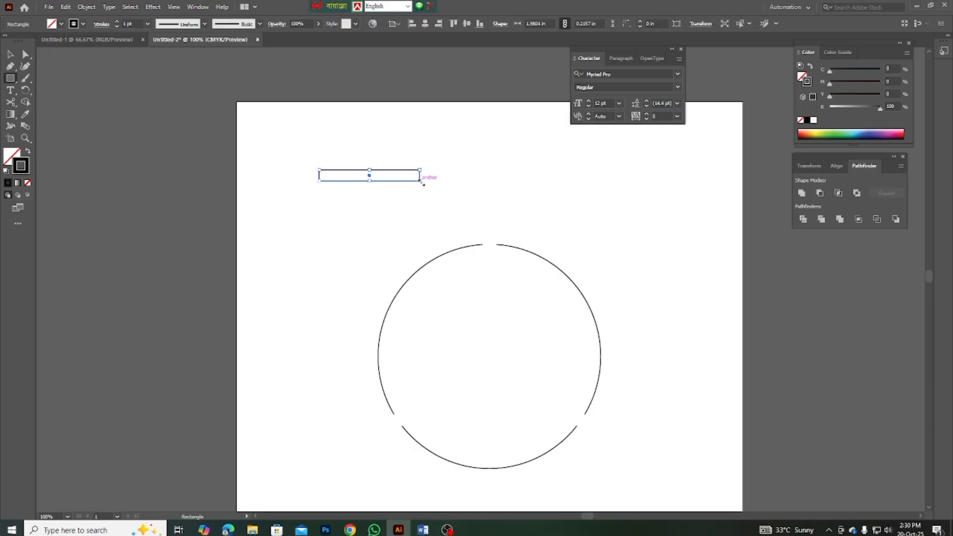
click(28, 152)
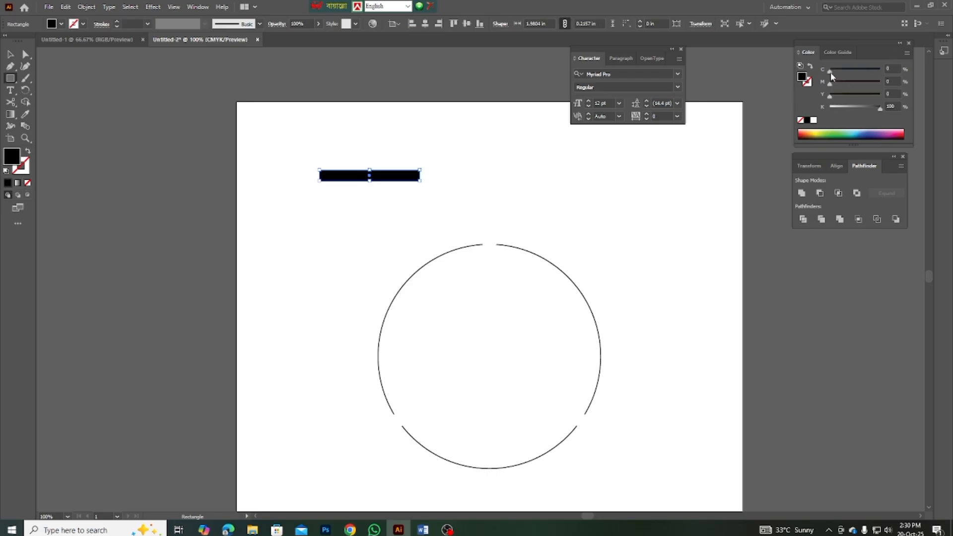
drag(832, 75, 910, 85)
key(v)
click(376, 283)
- Draw a small square about 0.28 in wide just above the left end of the blue bar
scroll(376, 283, up, 3)
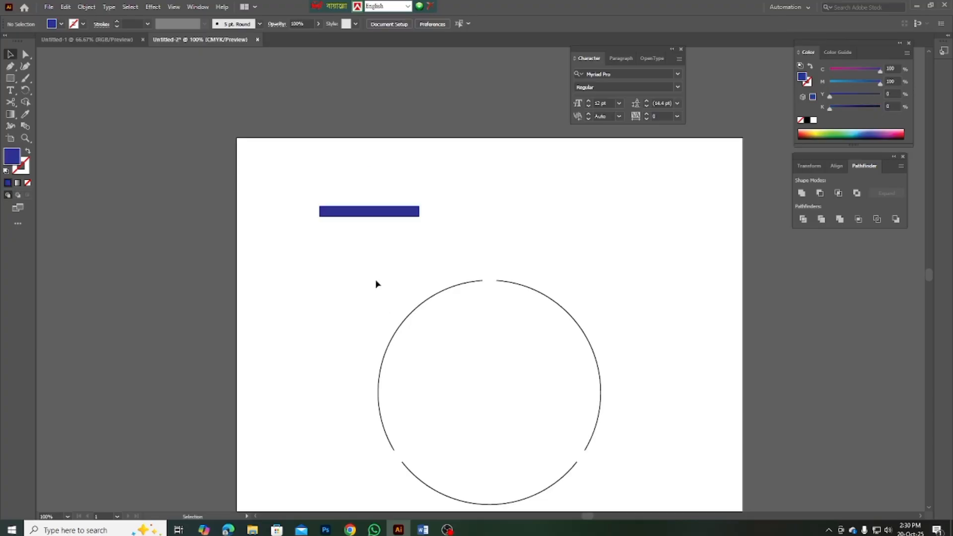
click(10, 78)
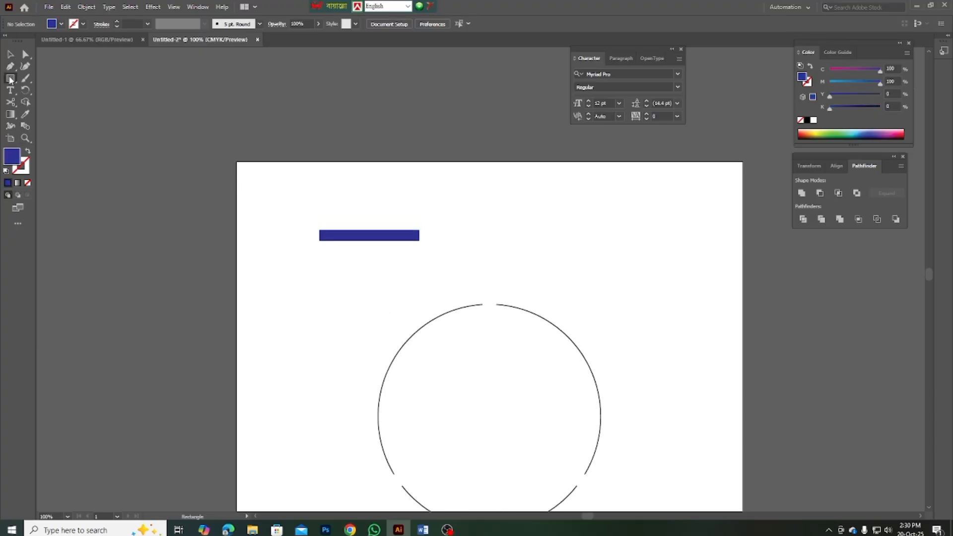
drag(319, 210, 334, 225)
key(v)
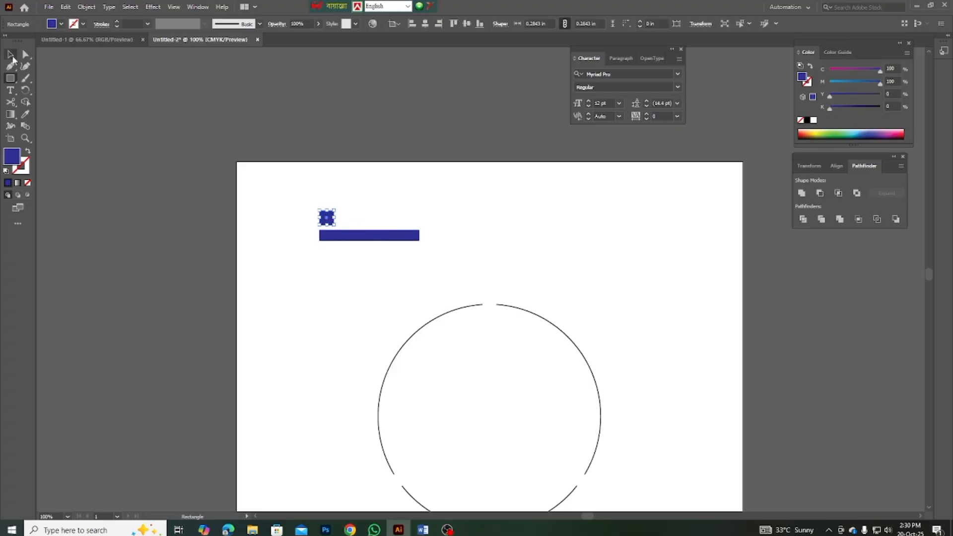
click(359, 201)
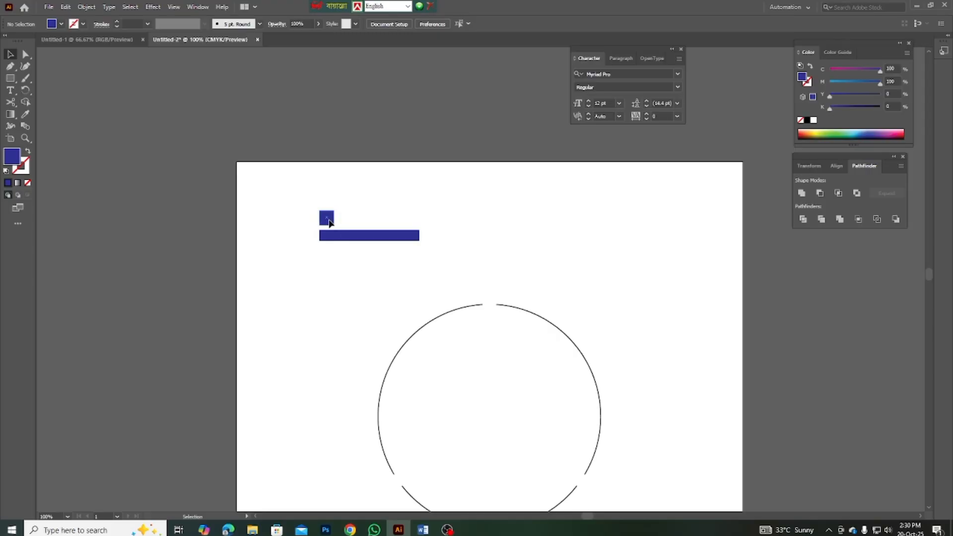
- Shrink the square to about 0.25 in and seat it on the bar's upper edge, flush with its left end
drag(330, 220, 358, 231)
click(362, 215)
scroll(319, 231, up, 4)
click(407, 220)
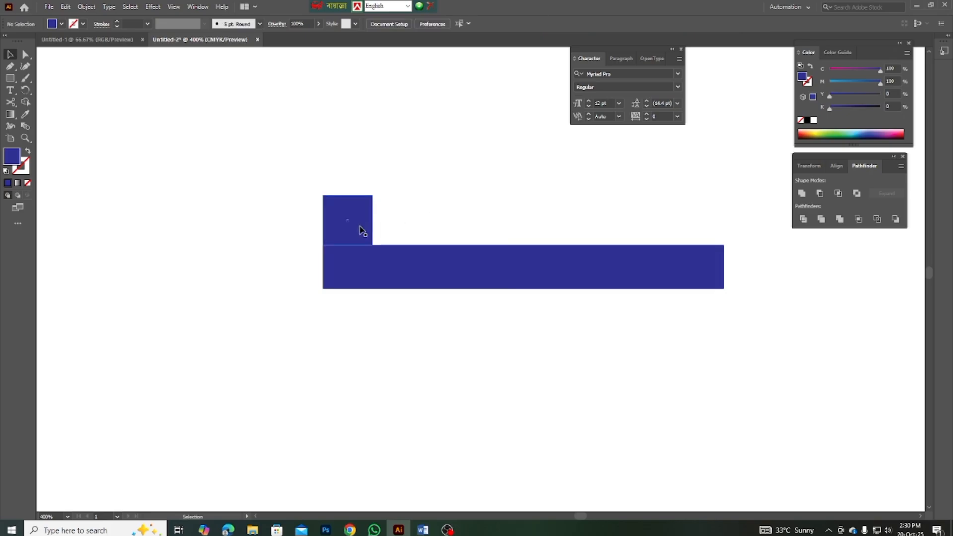
- Duplicate the square to the right along the bar and repeat the transformation three times for five evenly spaced squares
drag(361, 228, 458, 230)
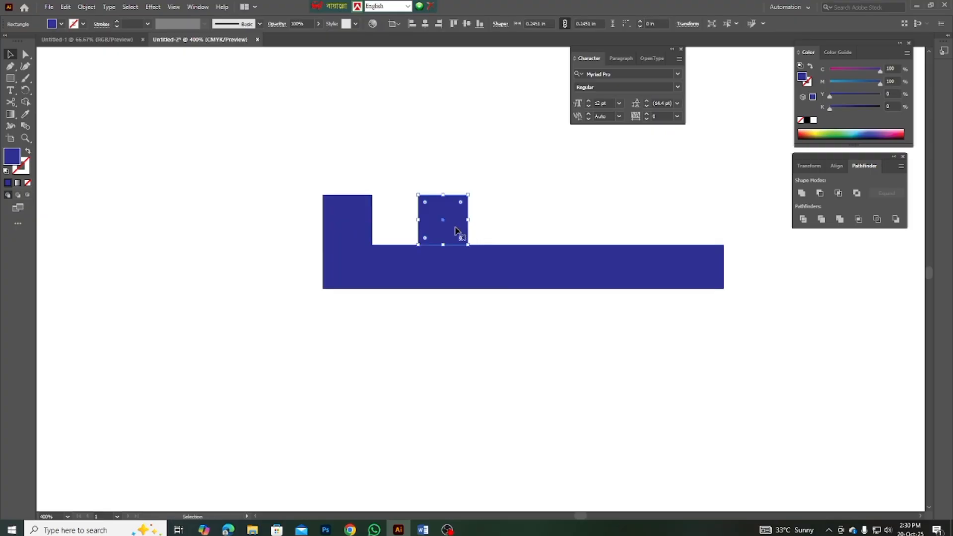
key(ctrl+d)
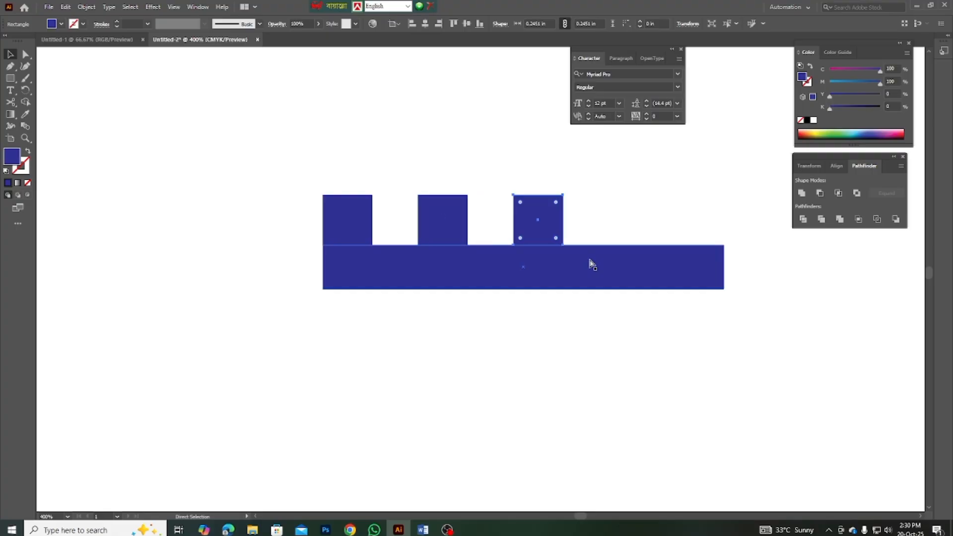
key(ctrl+d)
key(ctrl+d)
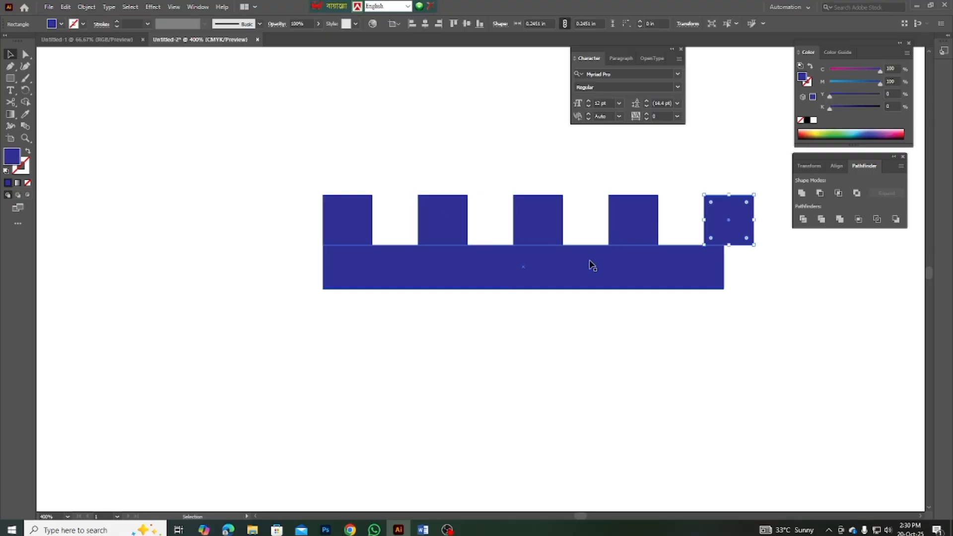
- Stretch the bar's right end past the fifth square to a length of about 2.6 in
key(a)
key(v)
key(ctrl+minus)
click(680, 267)
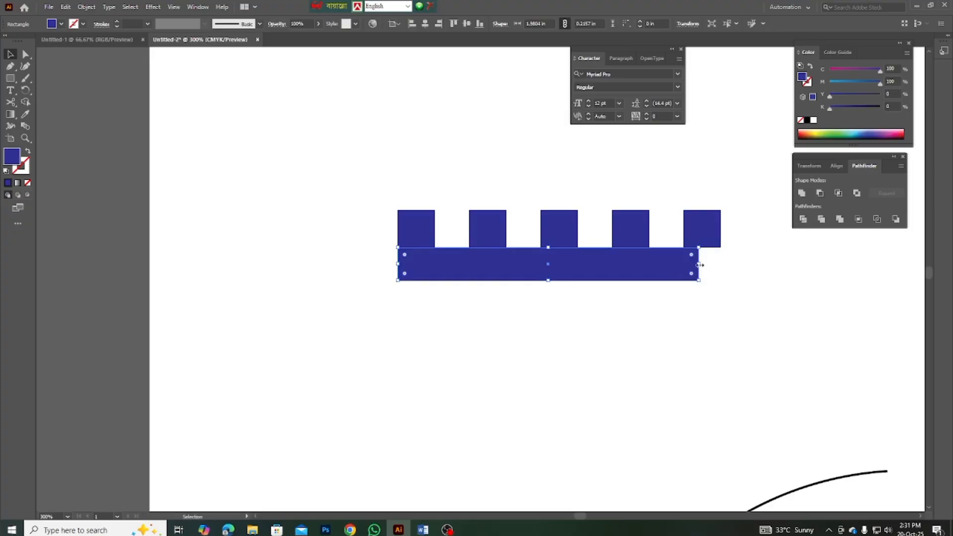
drag(699, 265, 788, 264)
scroll(690, 332, up, 2)
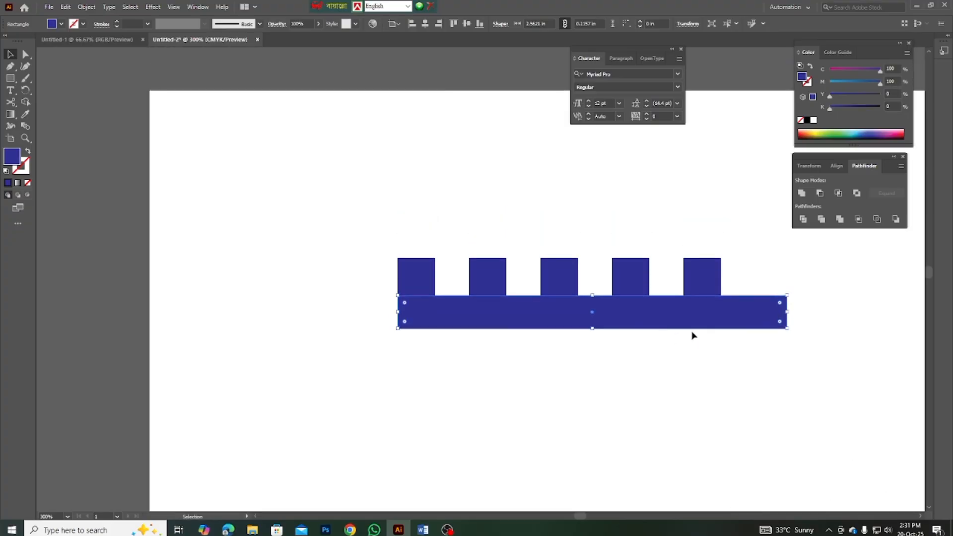
key(a)
click(705, 287)
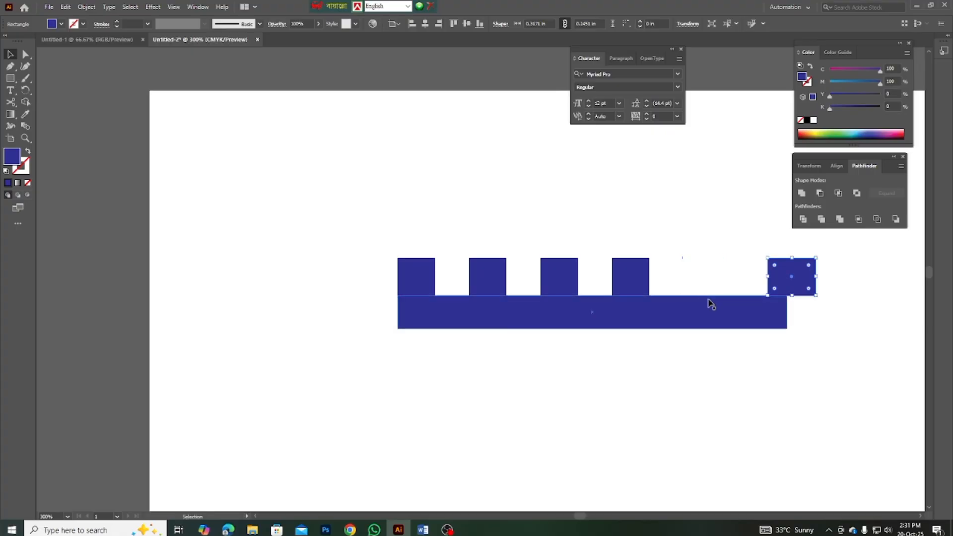
key(v)
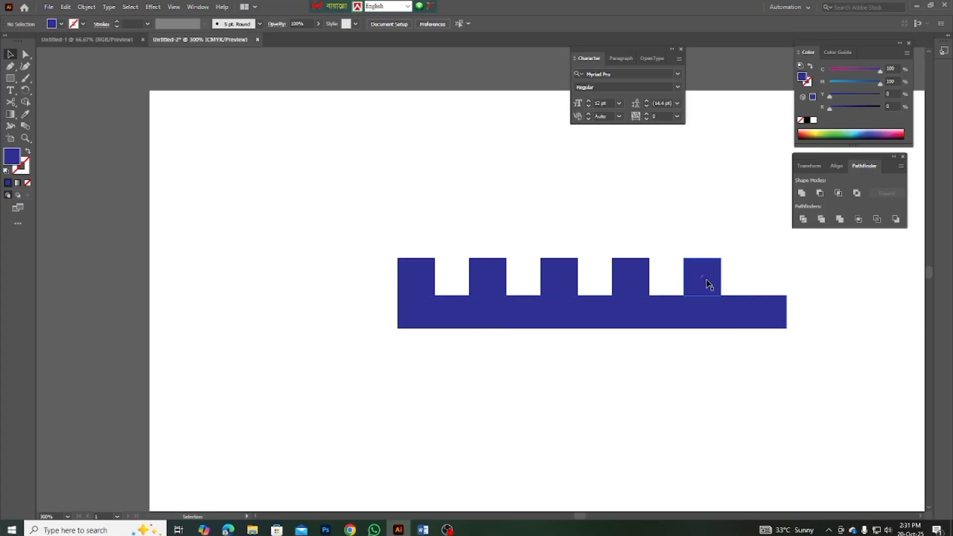
- Duplicate the fifth square to the bar's right end as a sixth tooth and extend the bar to finish nearly flush with it
key(ctrl+shift+a)
drag(713, 284, 769, 284)
click(784, 313)
click(778, 284)
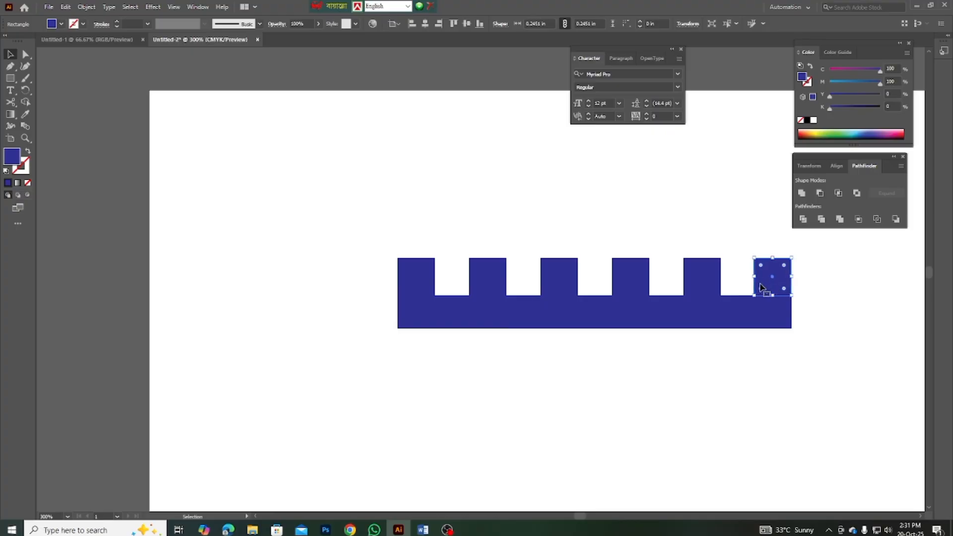
click(726, 375)
scroll(794, 310, up, 2)
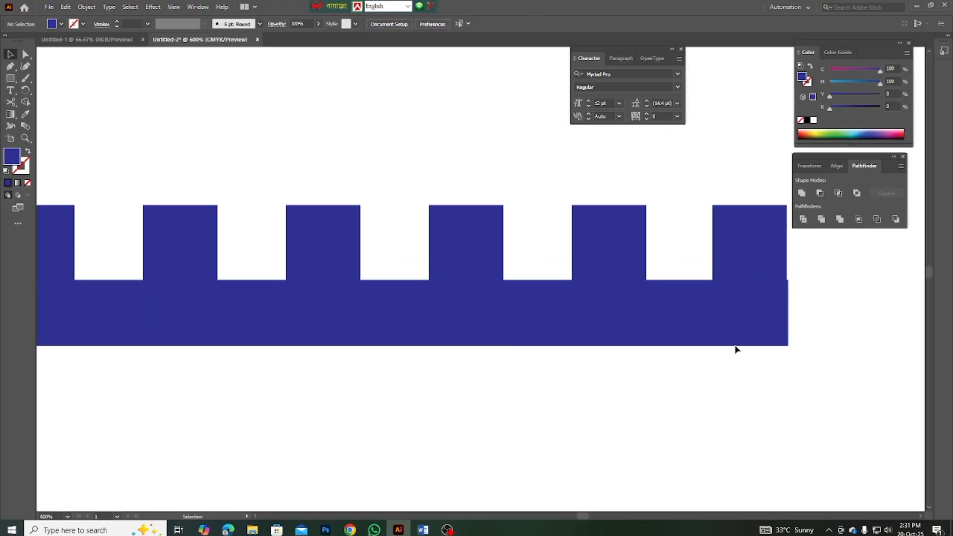
scroll(725, 317, down, 2)
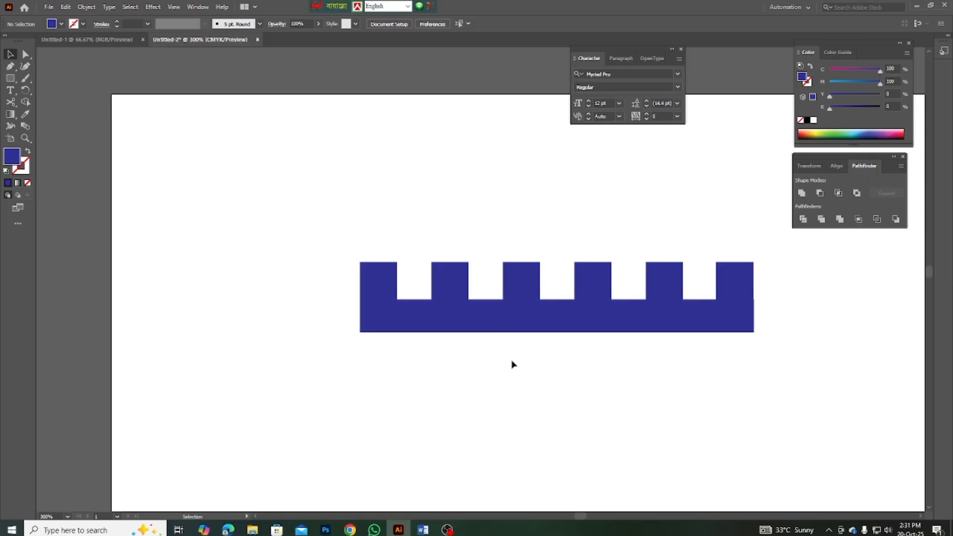
- Round the upper corners of the six squares, keeping the two outermost corners at the bar's ends sharp
click(26, 55)
drag(381, 246, 727, 287)
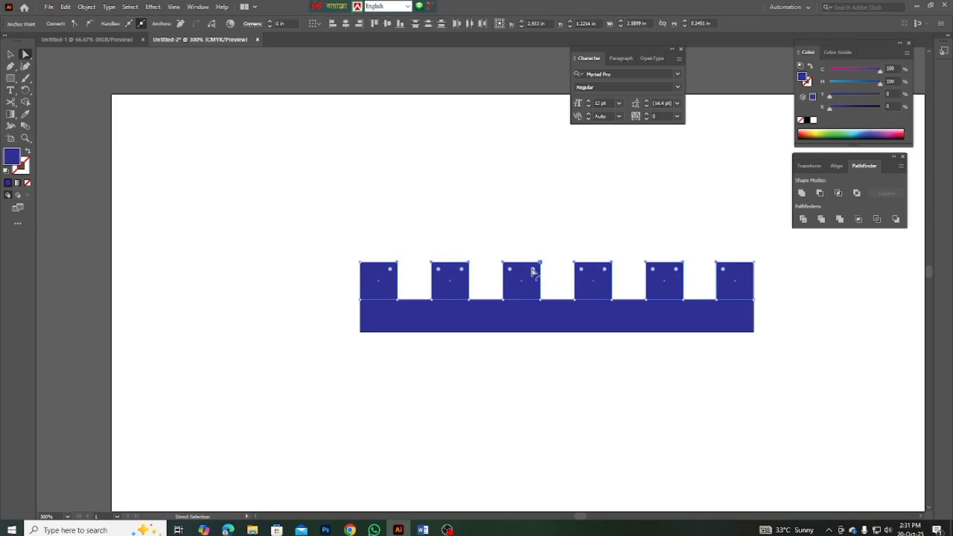
drag(387, 250, 727, 274)
key(v)
click(323, 228)
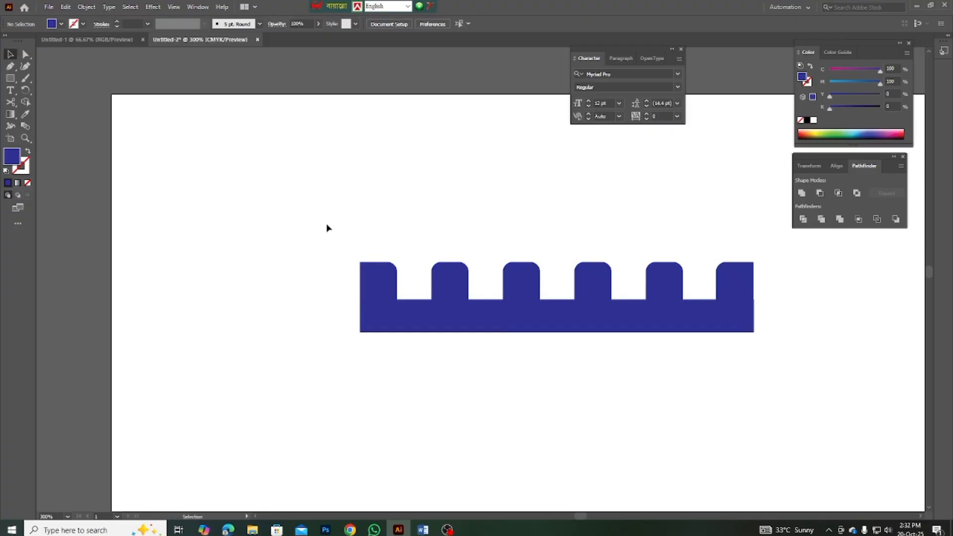
- Unite the six rounded squares and the bar into a single toothed shape
drag(340, 230, 849, 377)
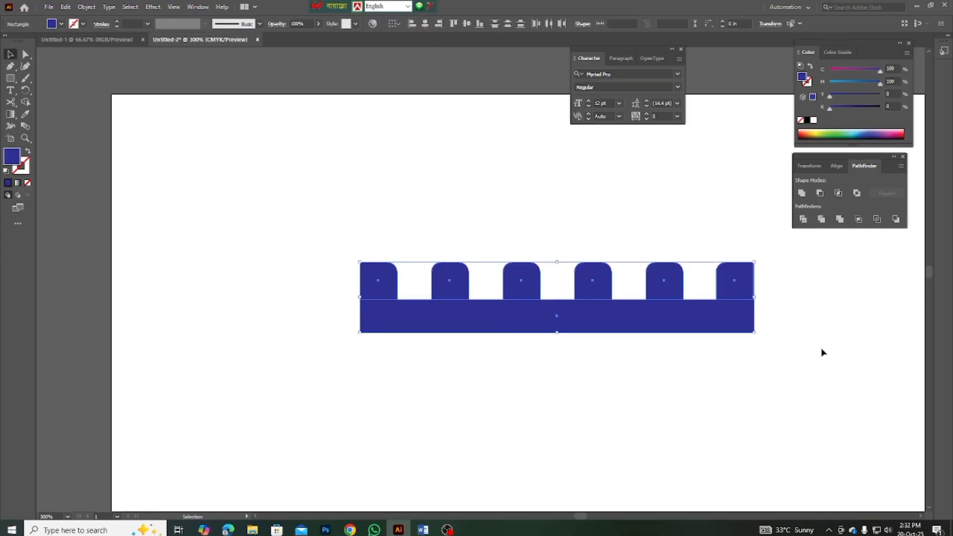
click(803, 194)
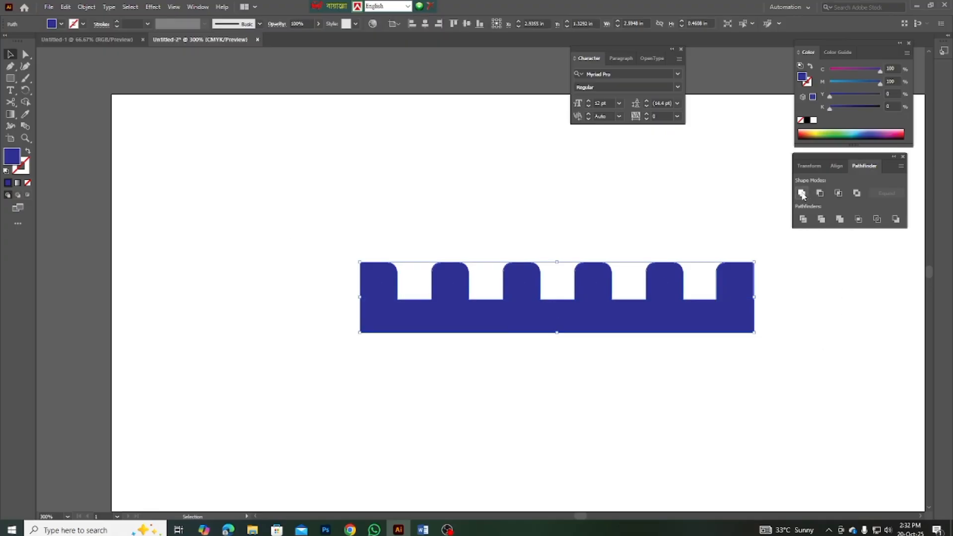
click(792, 329)
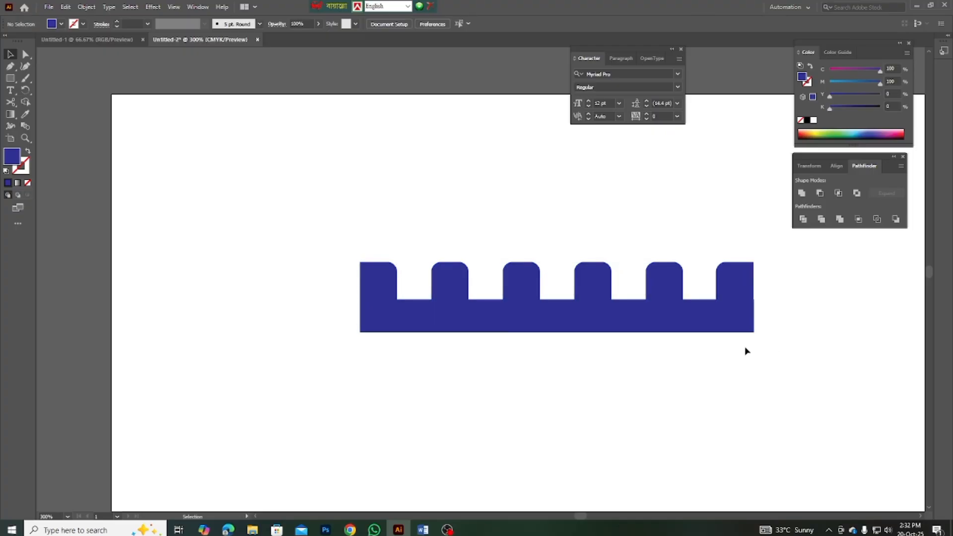
- Create a new art brush from the blue toothed bar, keeping the default brush options
scroll(648, 327, down, 2)
scroll(652, 395, down, 2)
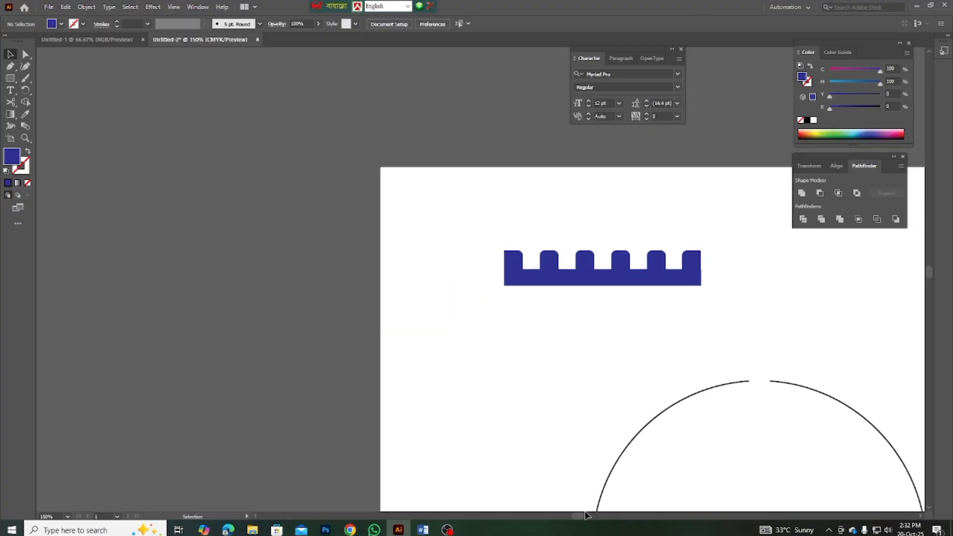
drag(576, 514, 589, 517)
scroll(596, 365, down, 2)
scroll(586, 498, down, 2)
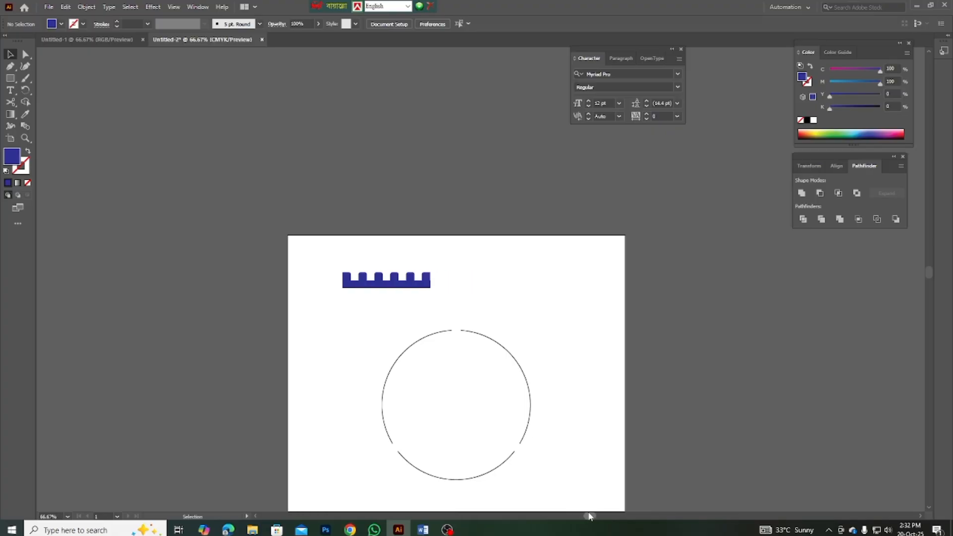
scroll(564, 403, down, 1)
scroll(564, 399, down, 1)
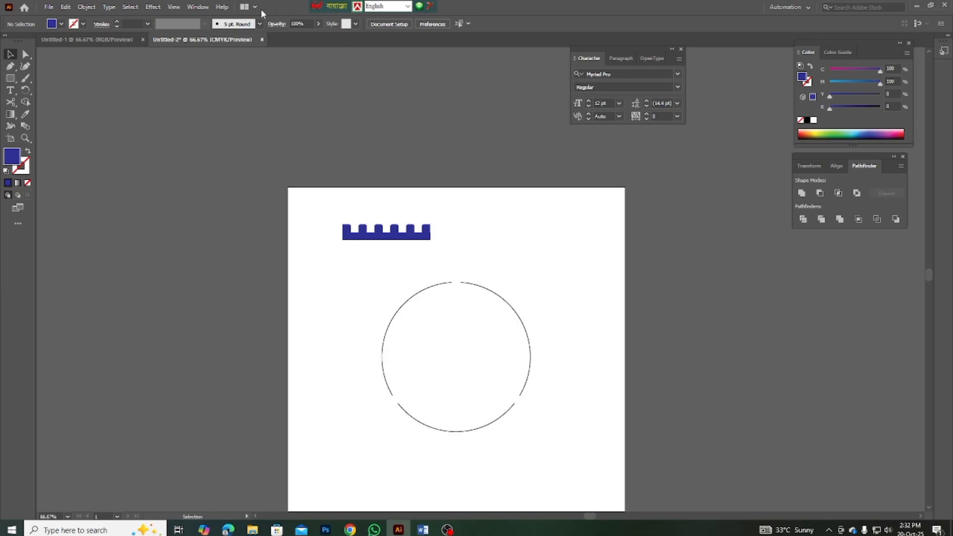
click(198, 7)
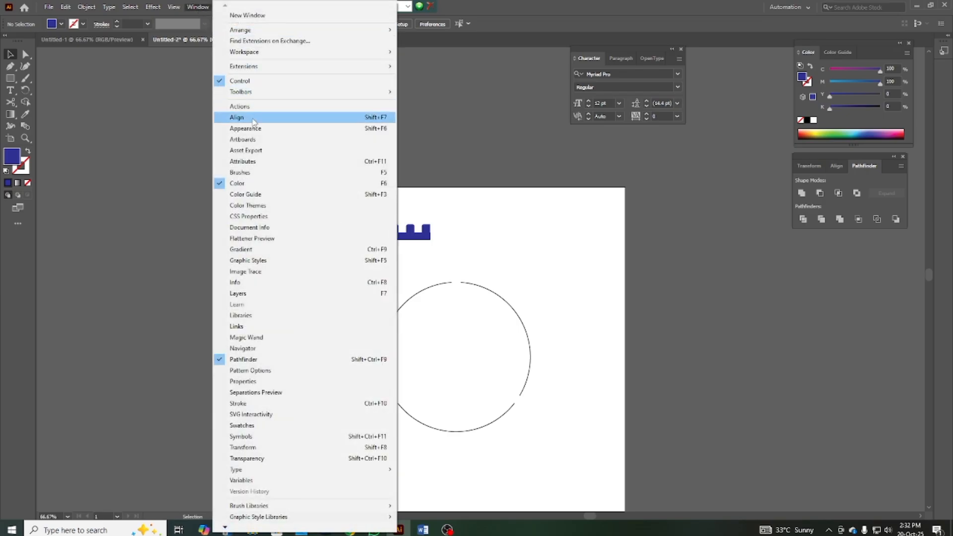
click(261, 172)
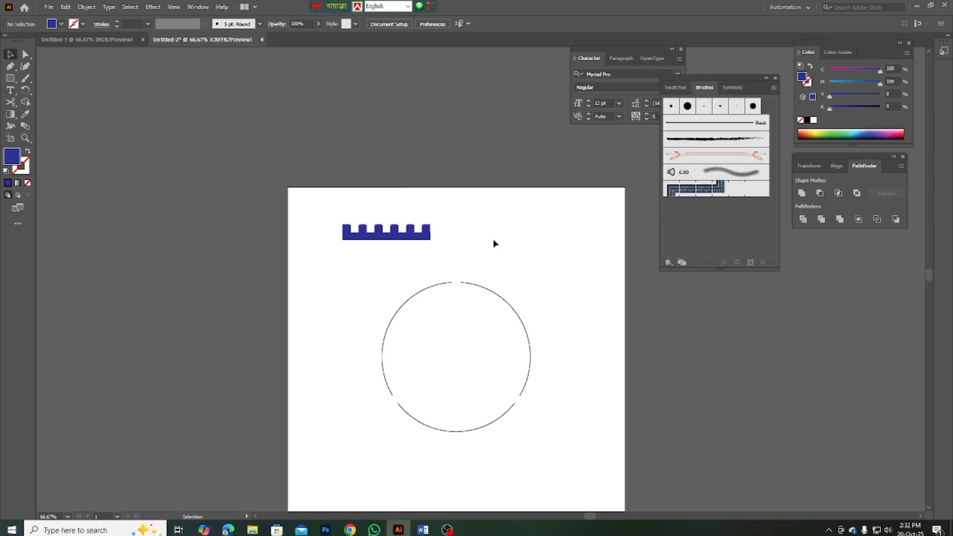
drag(402, 239, 698, 222)
click(439, 290)
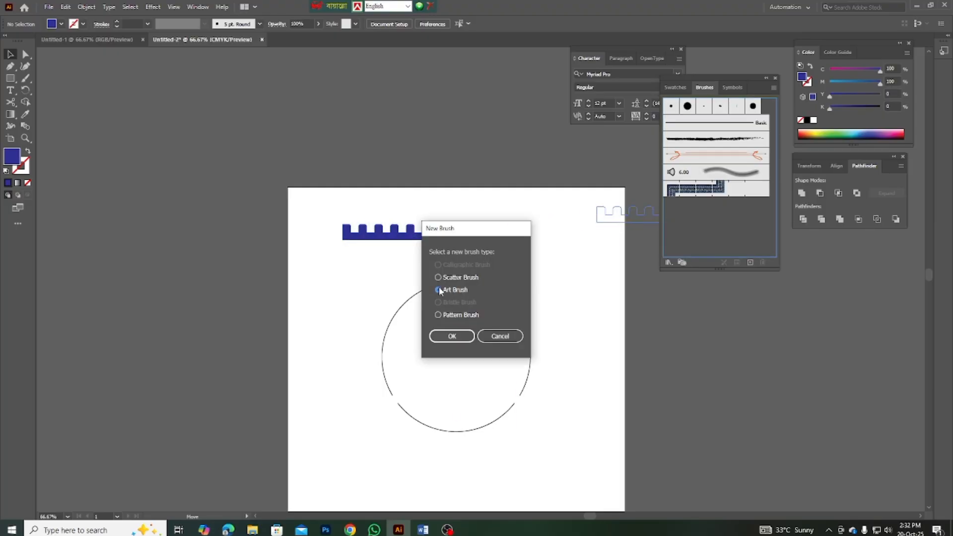
click(449, 337)
click(543, 392)
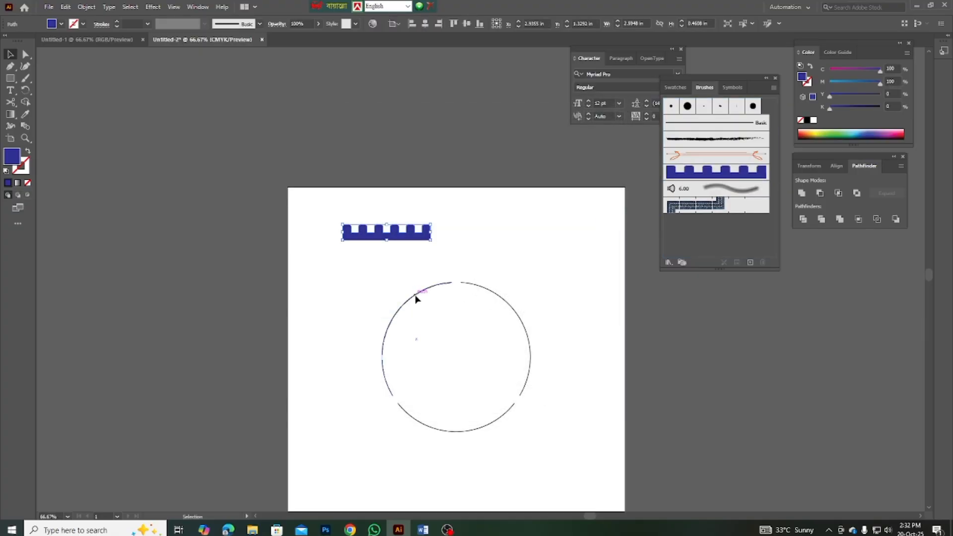
- Apply the new toothed art brush to all three arcs of the split circle
click(416, 298)
click(689, 174)
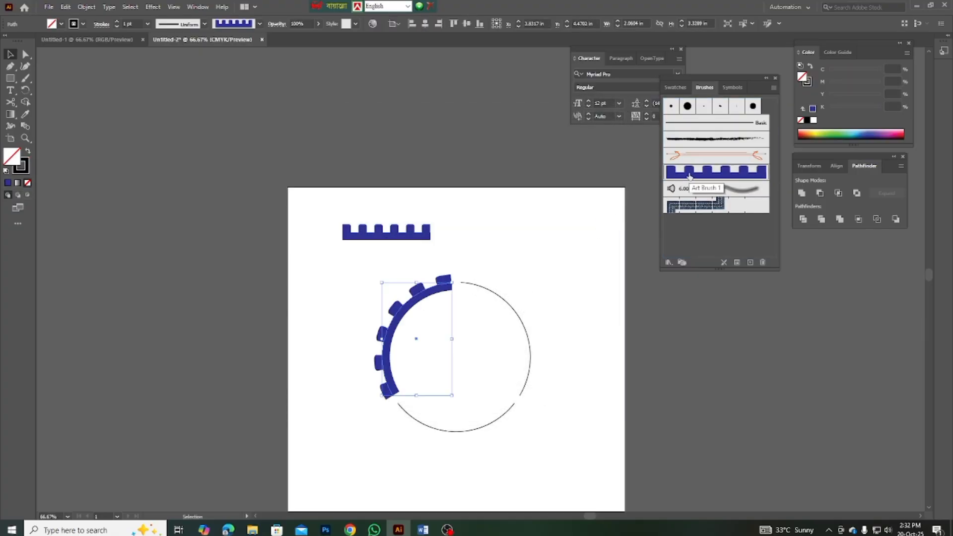
click(510, 308)
click(704, 174)
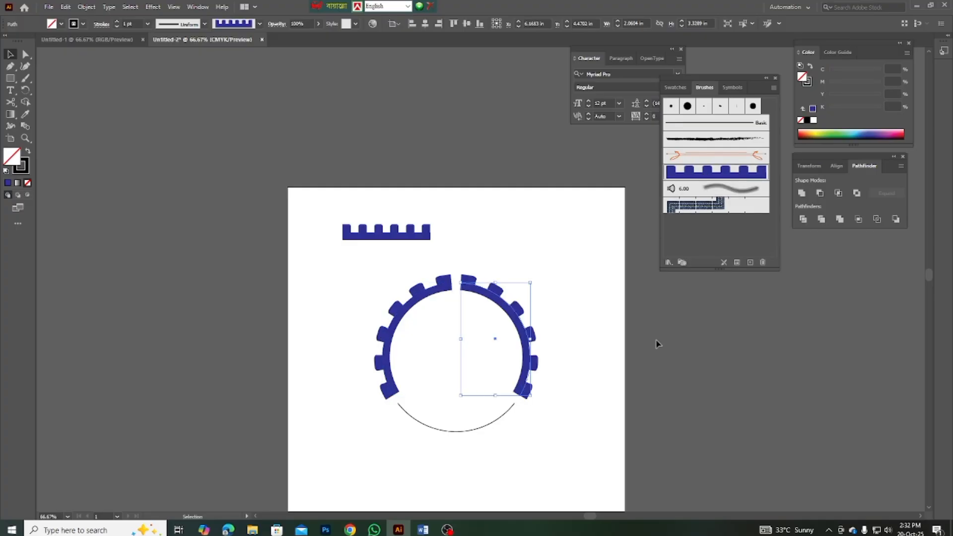
click(455, 431)
click(704, 174)
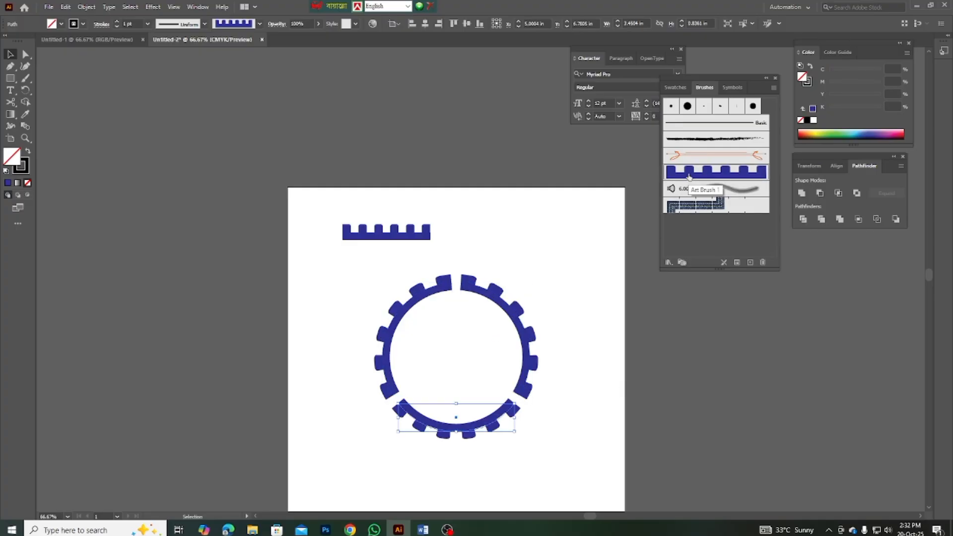
click(556, 274)
- Delete the original toothed bar above the ring
scroll(553, 298, down, 1)
scroll(552, 298, up, 1)
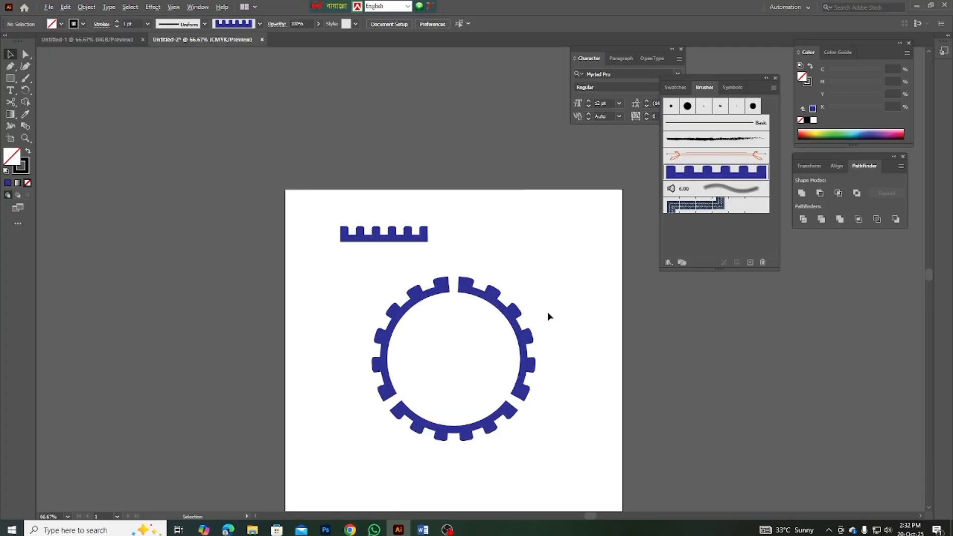
scroll(548, 316, up, 1)
scroll(534, 298, down, 1)
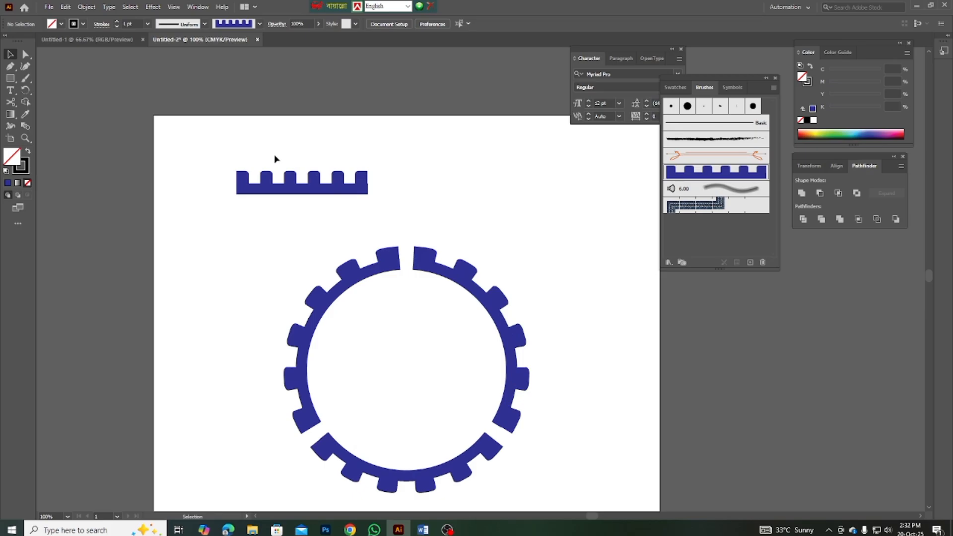
drag(275, 158, 309, 206)
key(Delete)
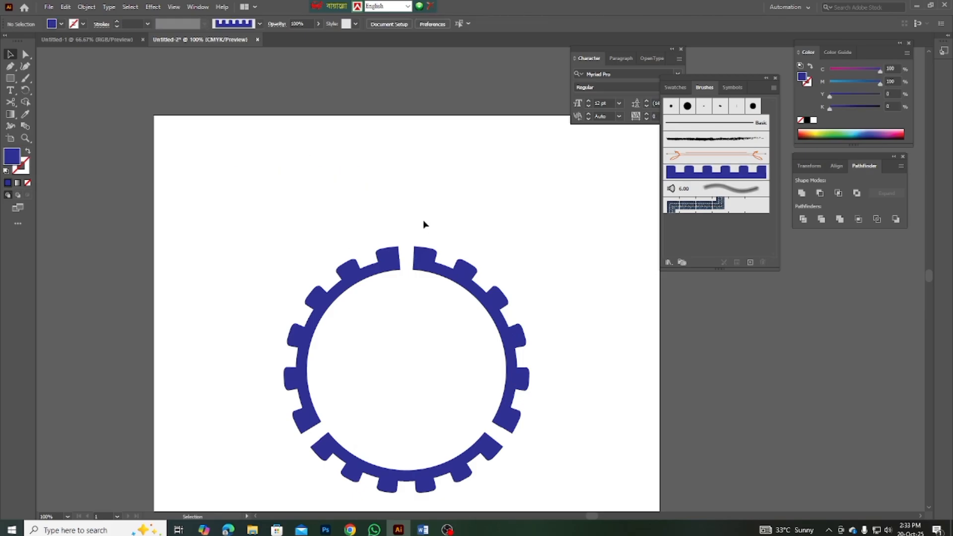
- Add the point text "ILO" above the toothed ring at a size of 36 pt
scroll(420, 223, down, 1)
scroll(476, 282, up, 1)
scroll(495, 284, up, 1)
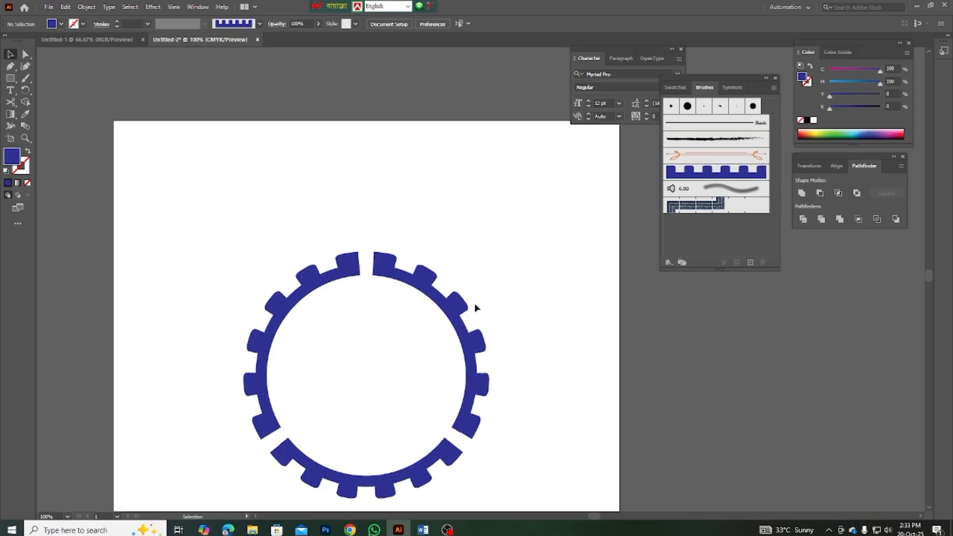
scroll(471, 301, down, 1)
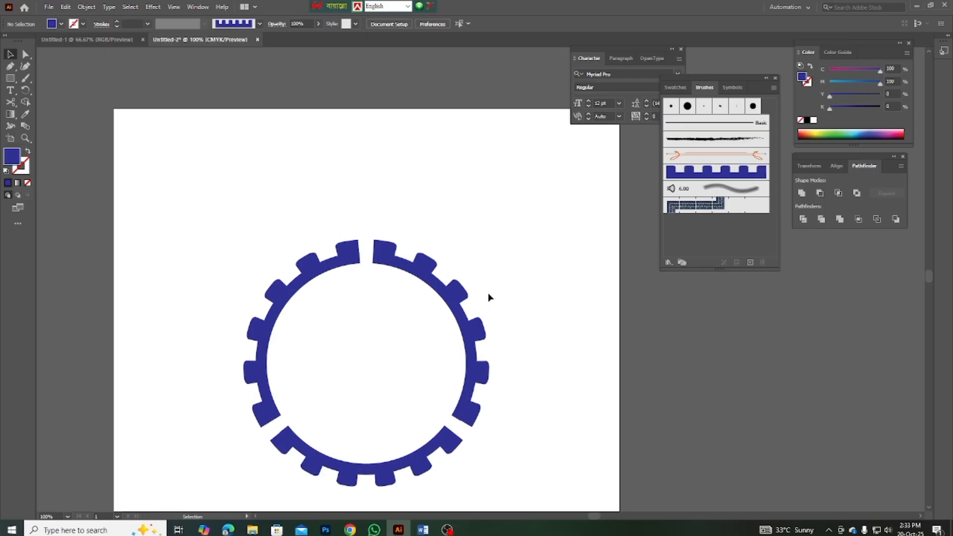
click(10, 91)
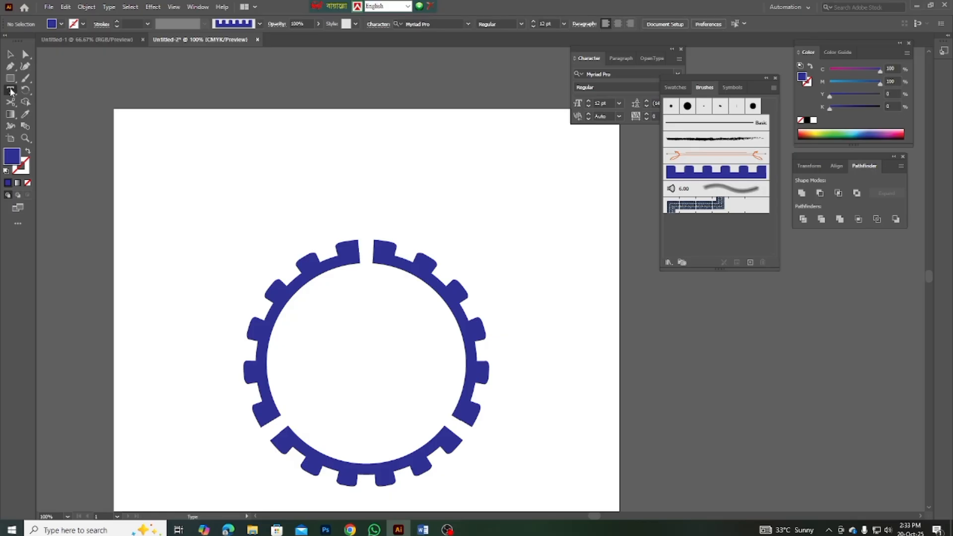
click(332, 178)
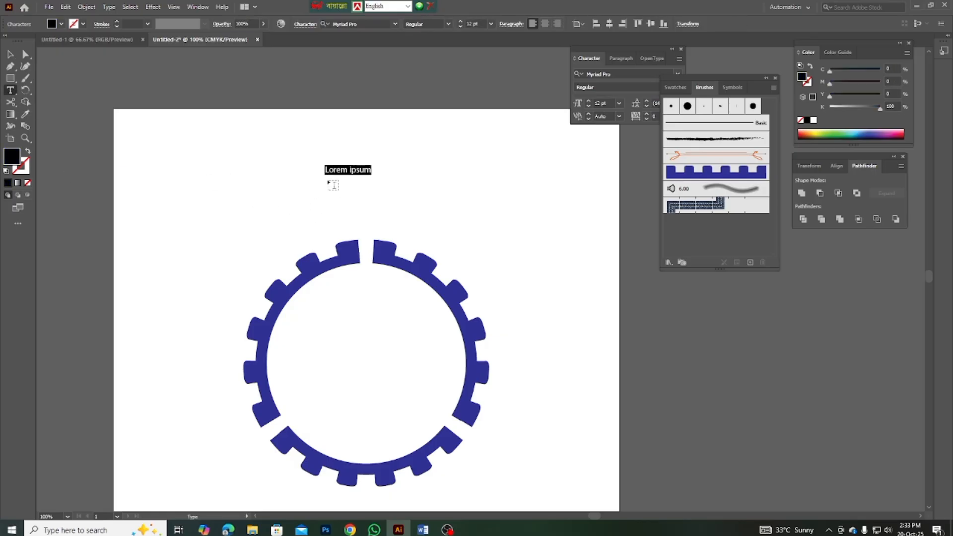
key(ctrl+shift+period)
key(ctrl+shift+period)
key(ctrl+shift+period)
key(ctrl+shift+period)
key(ctrl+shift+period)
key(ctrl+shift+period)
key(ctrl+shift+period)
key(ctrl+shift+period)
key(ctrl+shift+period)
key(ctrl+shift+period)
key(ctrl+shift+period)
key(ctrl+shift+period)
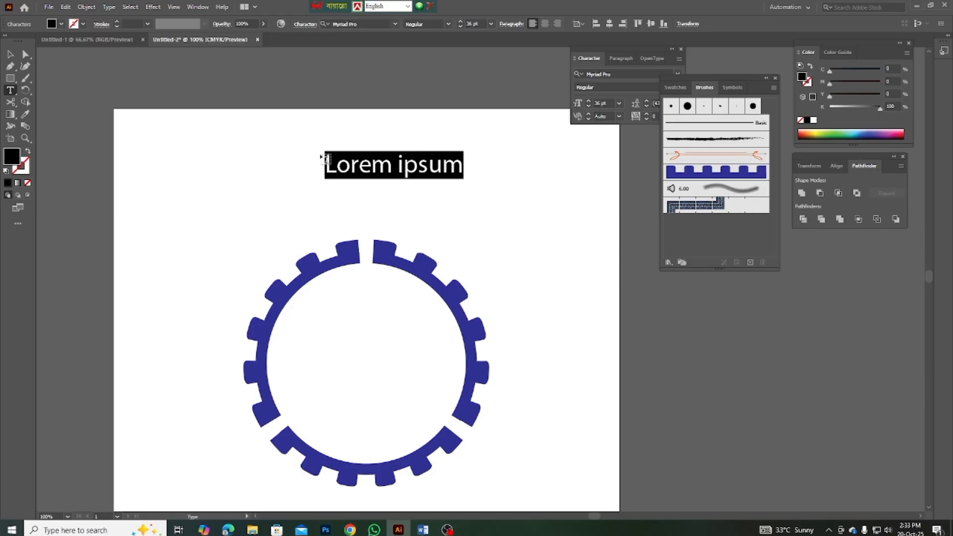
text(LO)
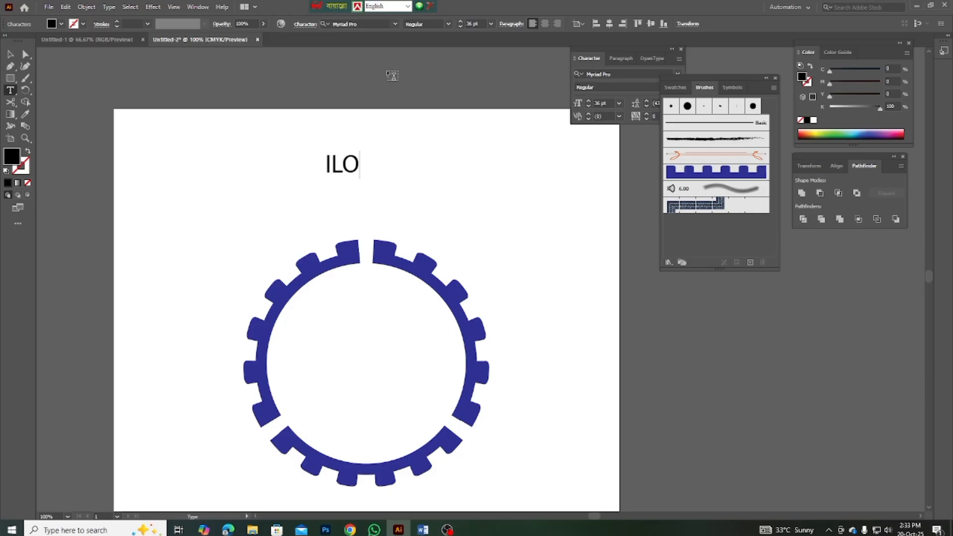
- Set the font of the ILO text to Times New Roman Regular
click(10, 53)
click(383, 25)
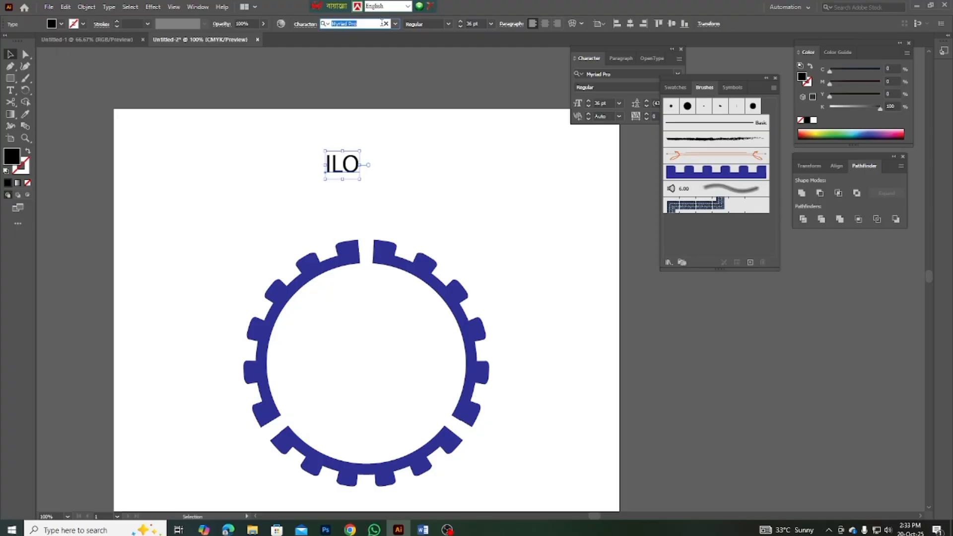
text(Ti)
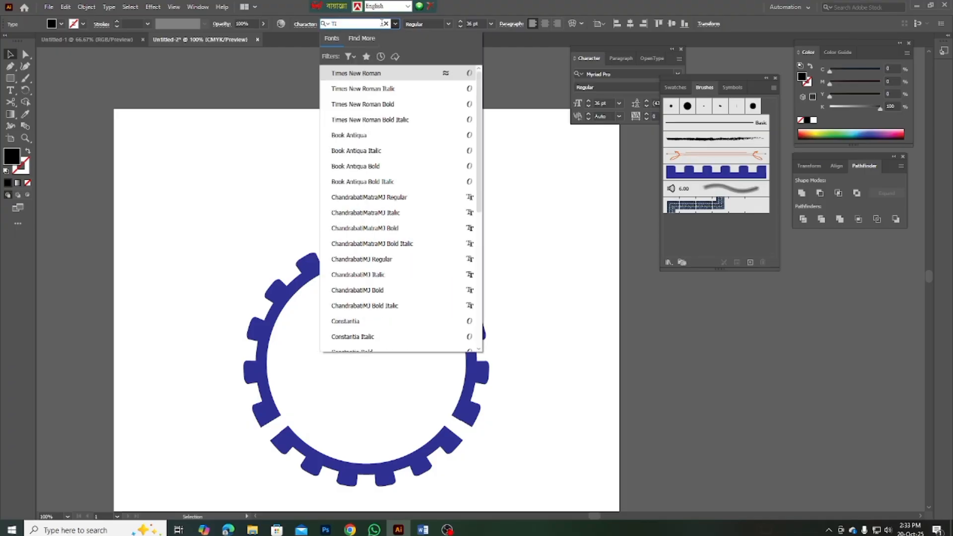
click(396, 74)
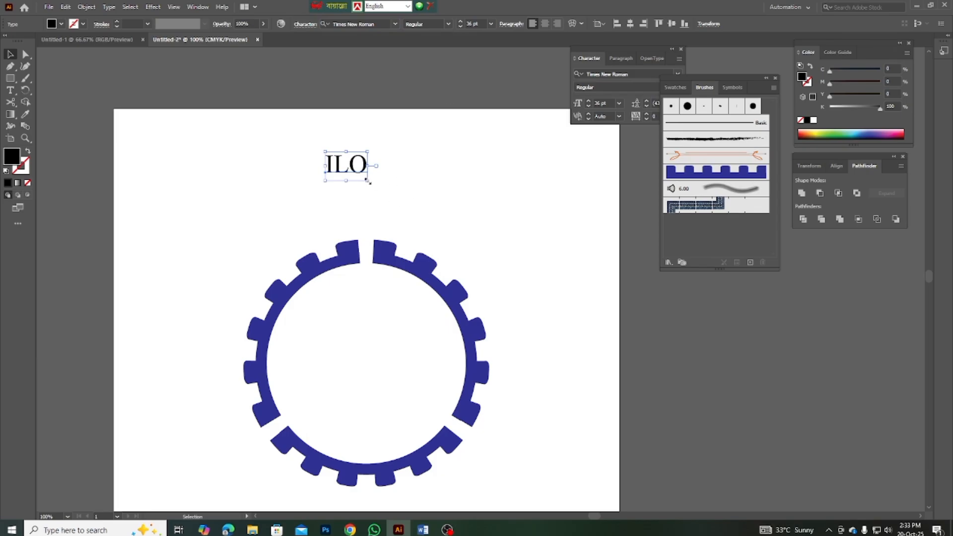
- Scale the ILO text up to about 109 pt and convert it to outlines
drag(369, 182, 484, 243)
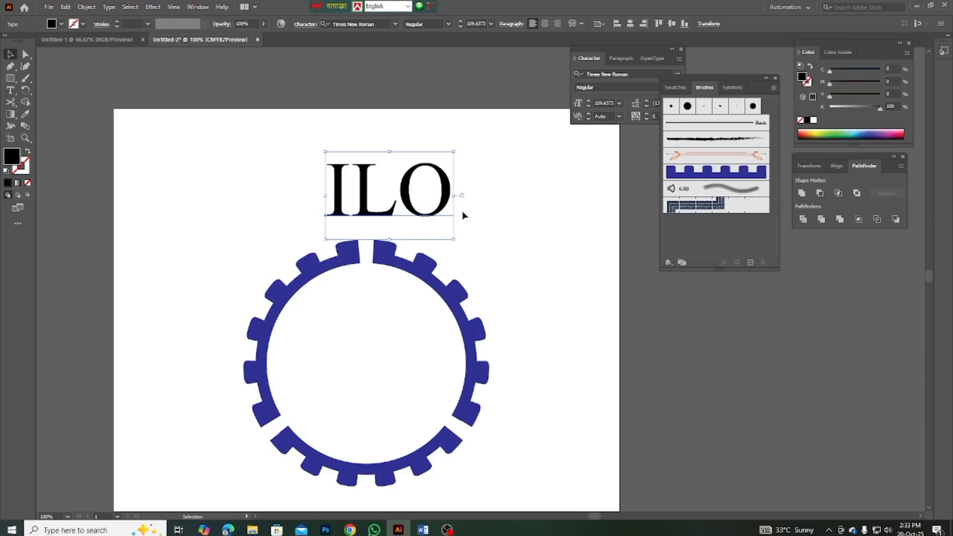
key(ctrl+shift+o)
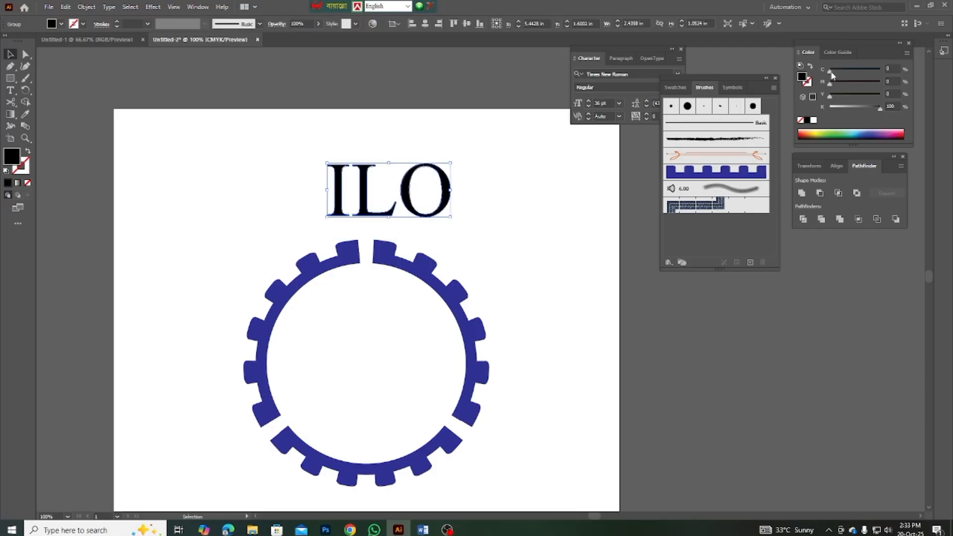
- Try to copy the ring's blue colour onto the outlined ILO lettering with the Eyedropper tool
click(25, 115)
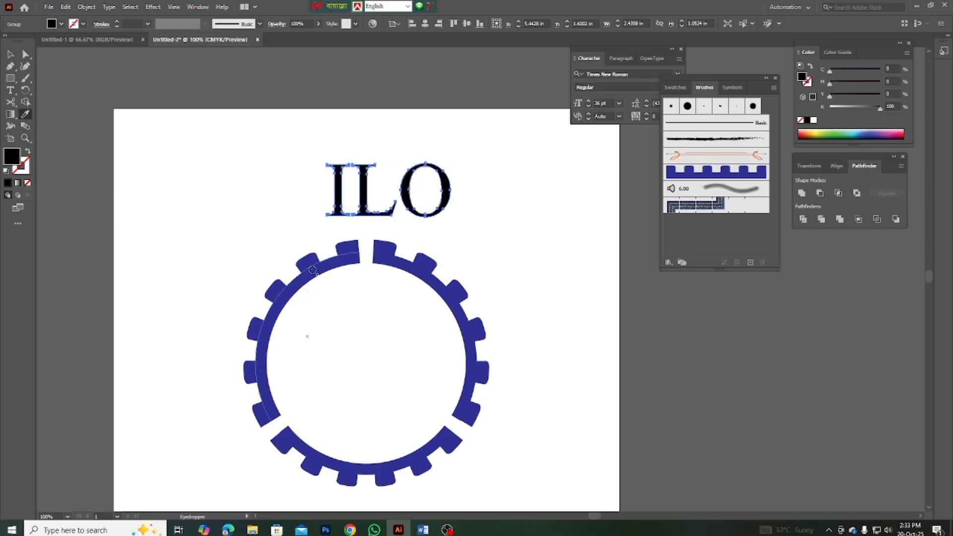
click(311, 271)
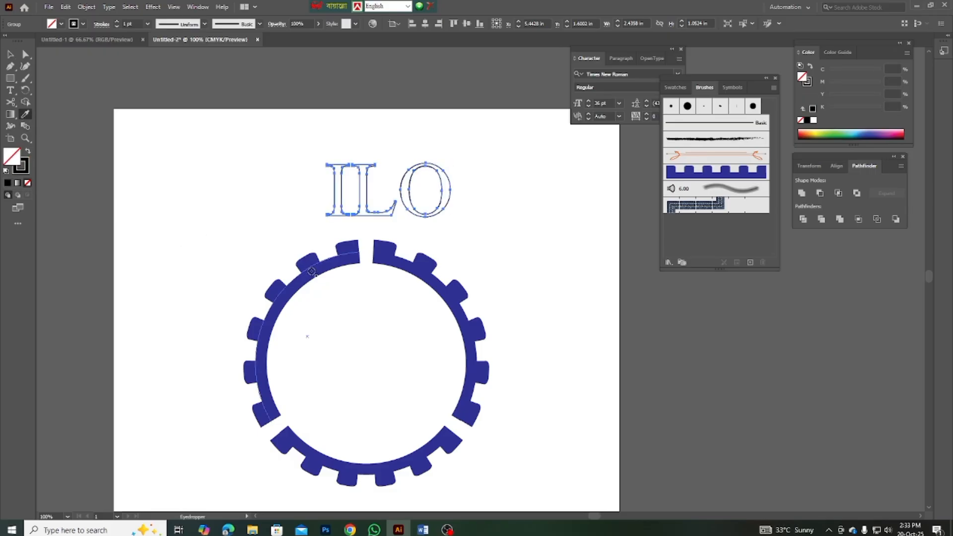
key(ctrl)
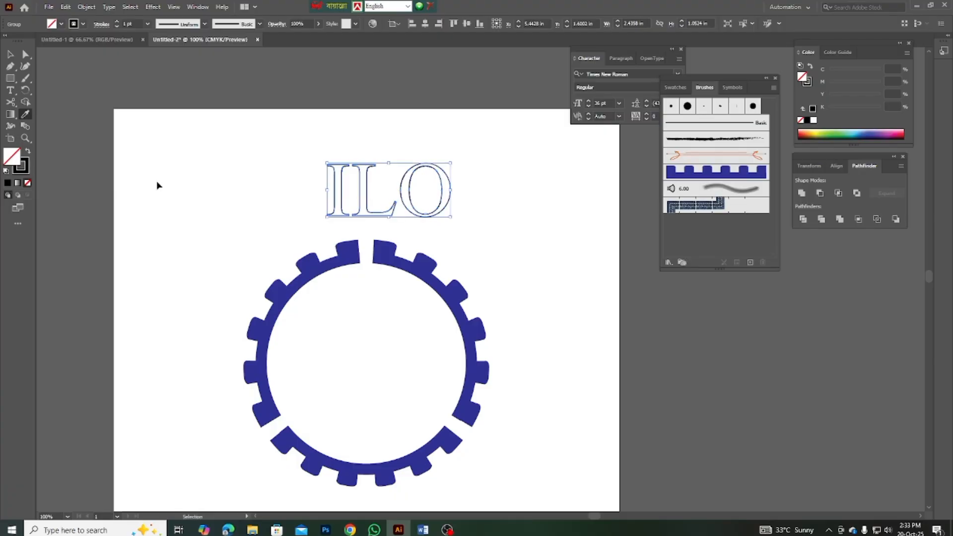
- Swap the ILO lettering's stroke and fill, and set the fill colour to C 100, M 100, Y 0, K 0
key(shift+x)
key(v)
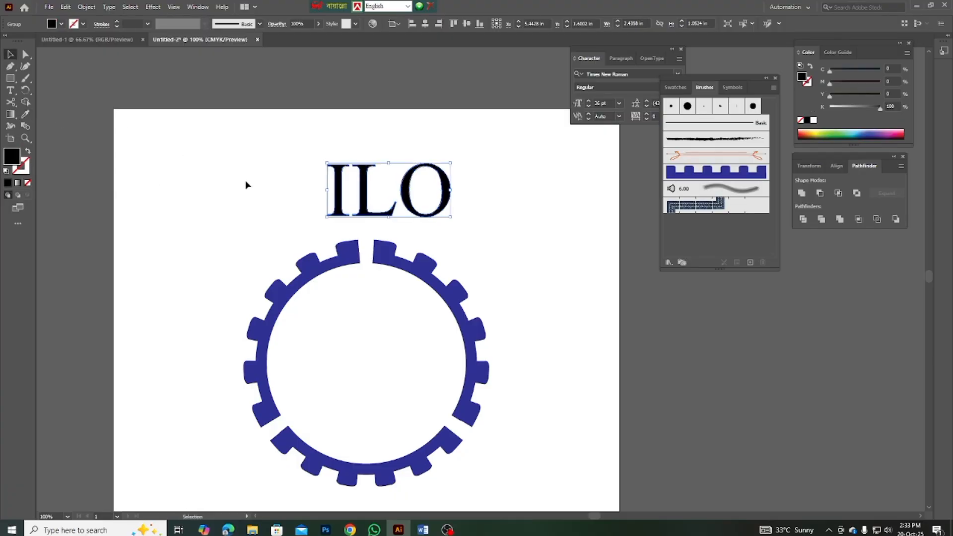
drag(277, 152, 529, 209)
drag(830, 71, 906, 68)
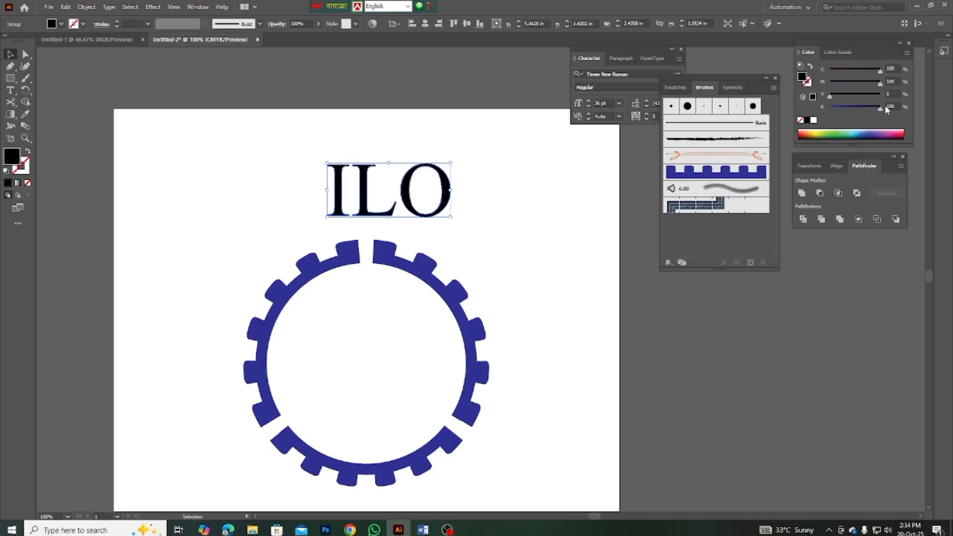
drag(880, 109, 829, 107)
click(493, 206)
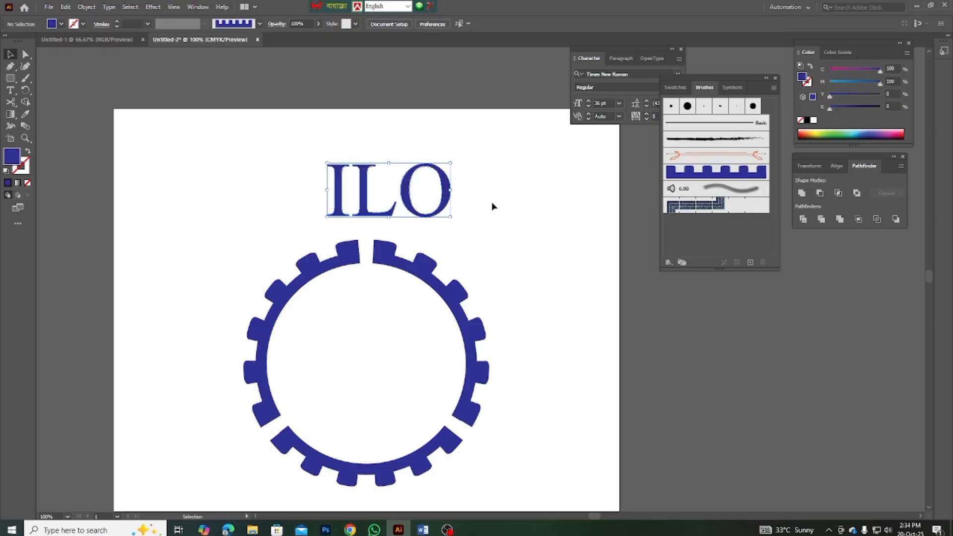
- Ungroup the outlined ILO lettering into separate letters
drag(328, 159, 426, 197)
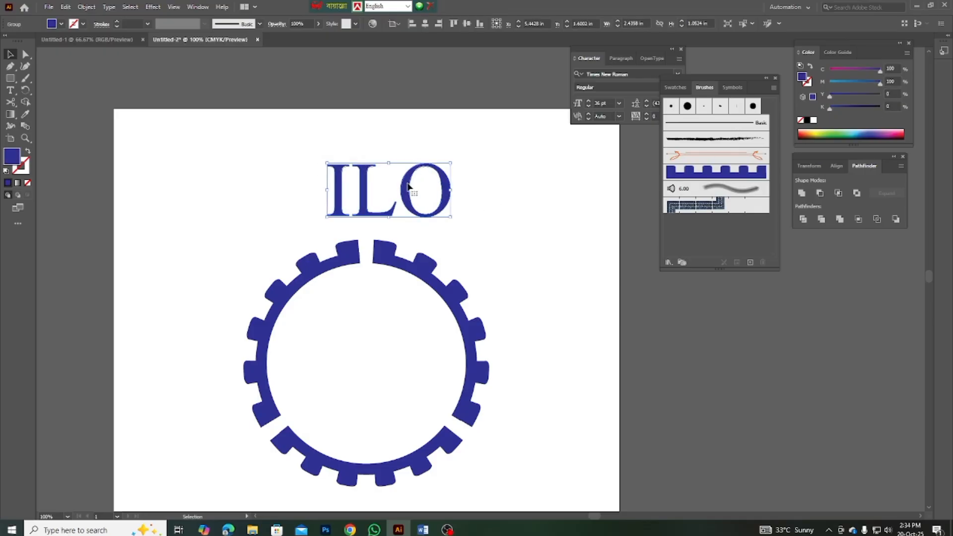
right_click(407, 183)
click(443, 265)
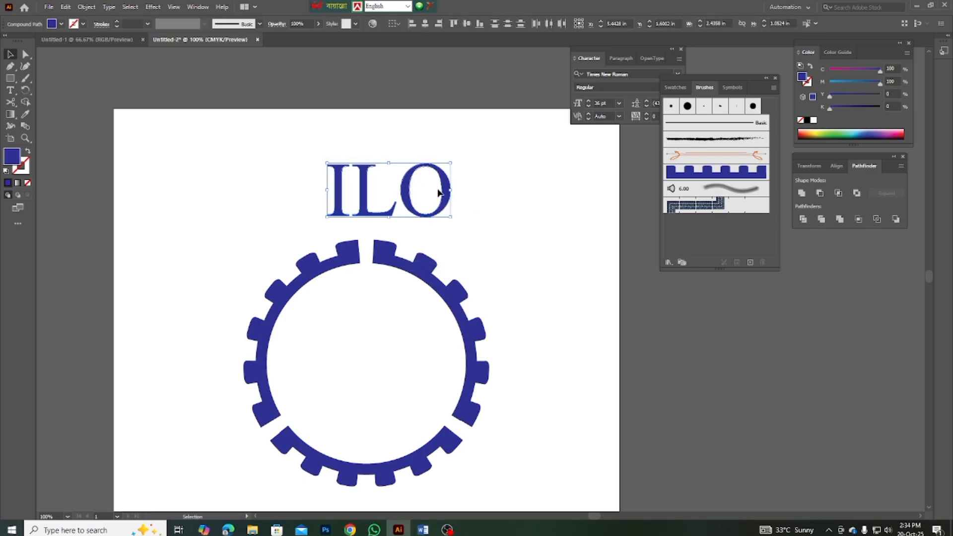
click(486, 203)
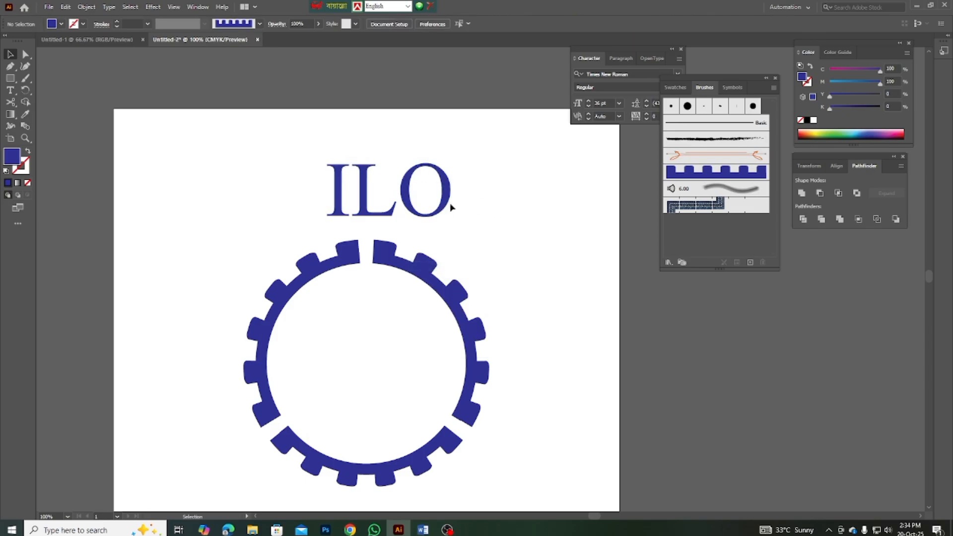
- Enlarge the letter L to about 1.33 in wide and move it up so it stands beside the I
click(367, 195)
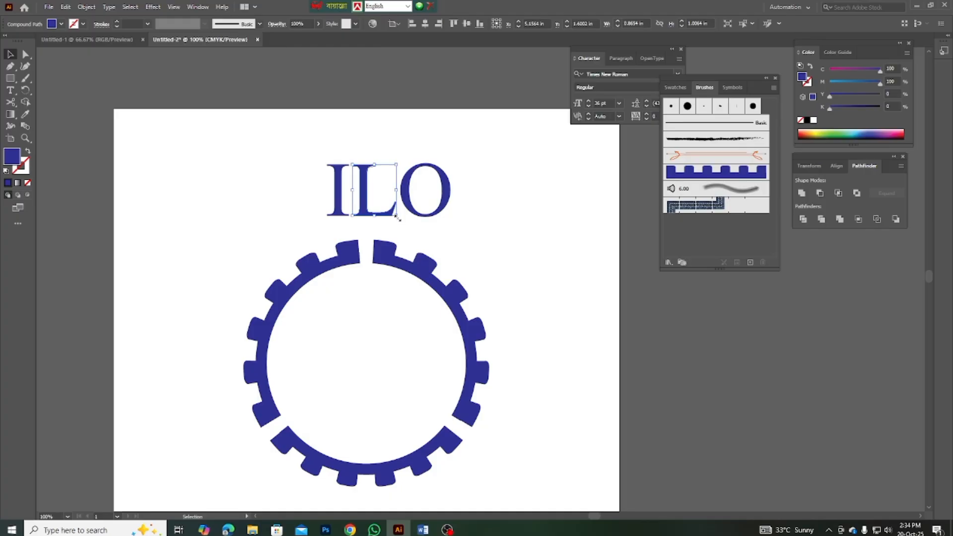
drag(396, 215, 421, 257)
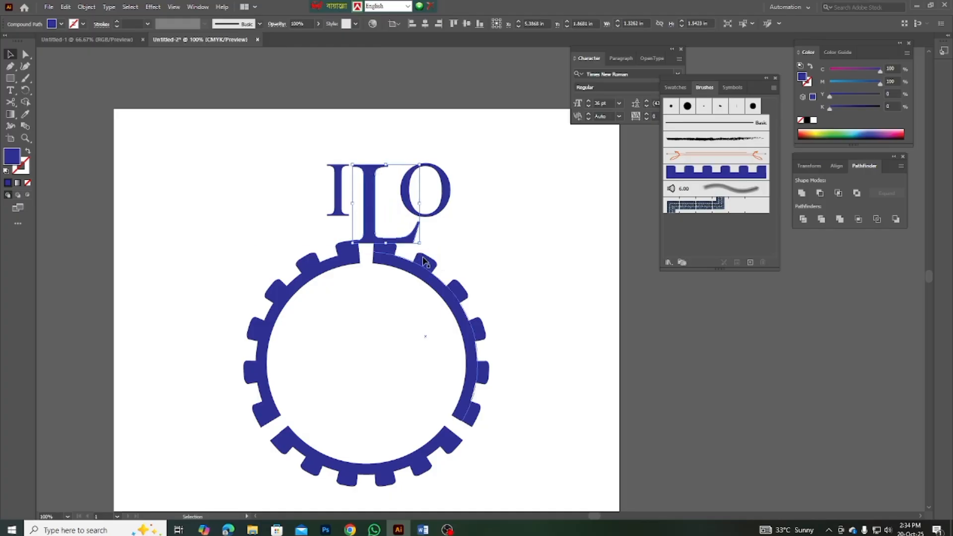
mouse_move(374, 210)
mouse_down()
mouse_move(385, 226)
mouse_move(374, 193)
mouse_up()
- Shrink the letter O slightly and place it beside the L's stem, just above its foot
click(447, 191)
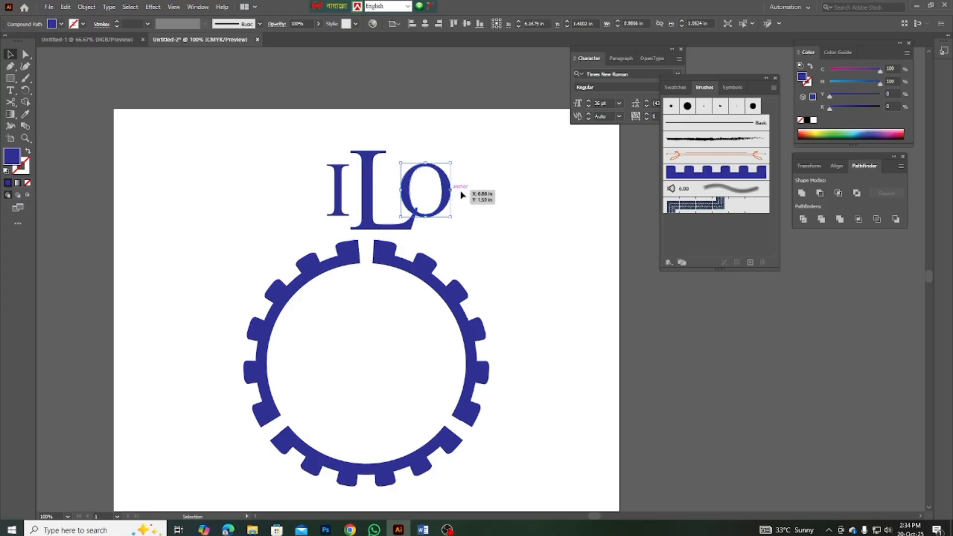
drag(452, 162, 430, 195)
click(461, 206)
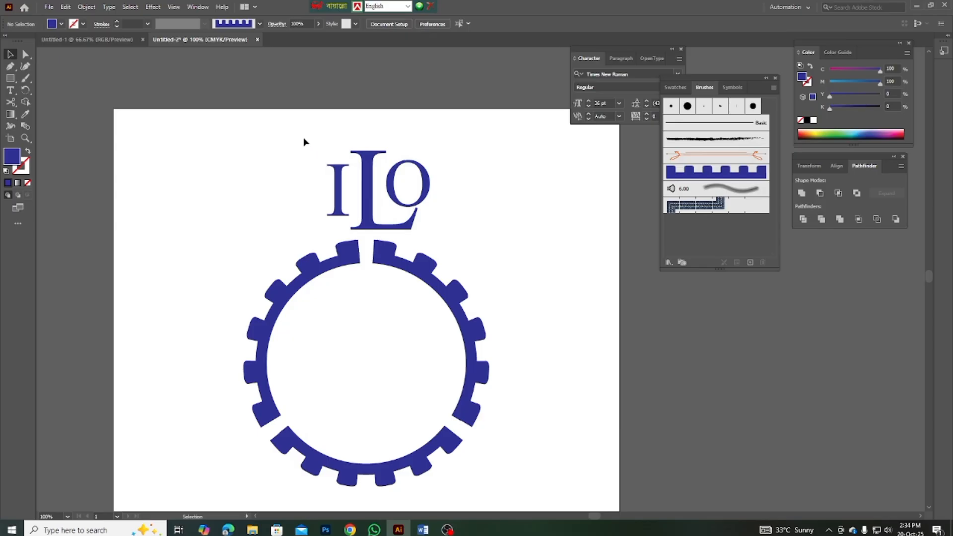
- Group the three letters, centre them inside the toothed ring and scale them up to about 3.03 in wide
drag(304, 142, 465, 185)
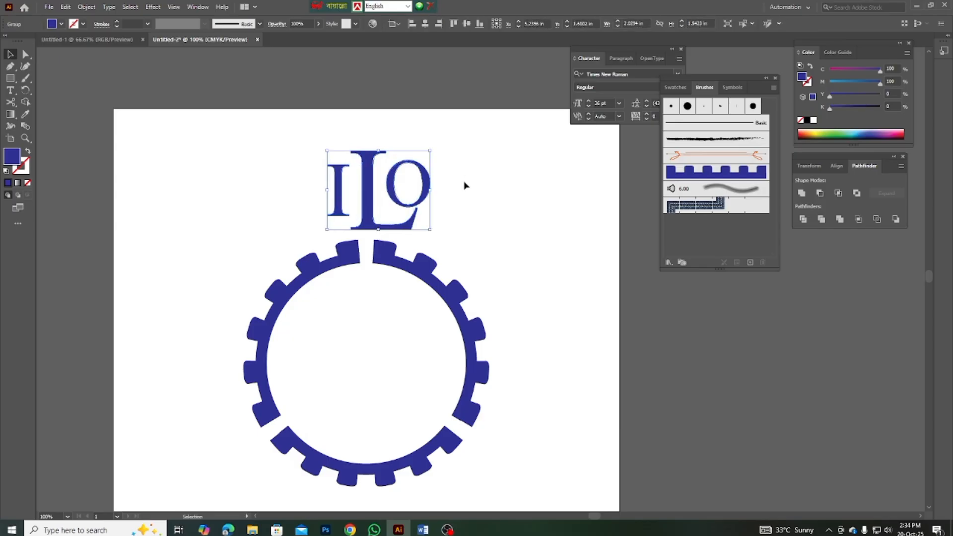
drag(366, 195, 354, 364)
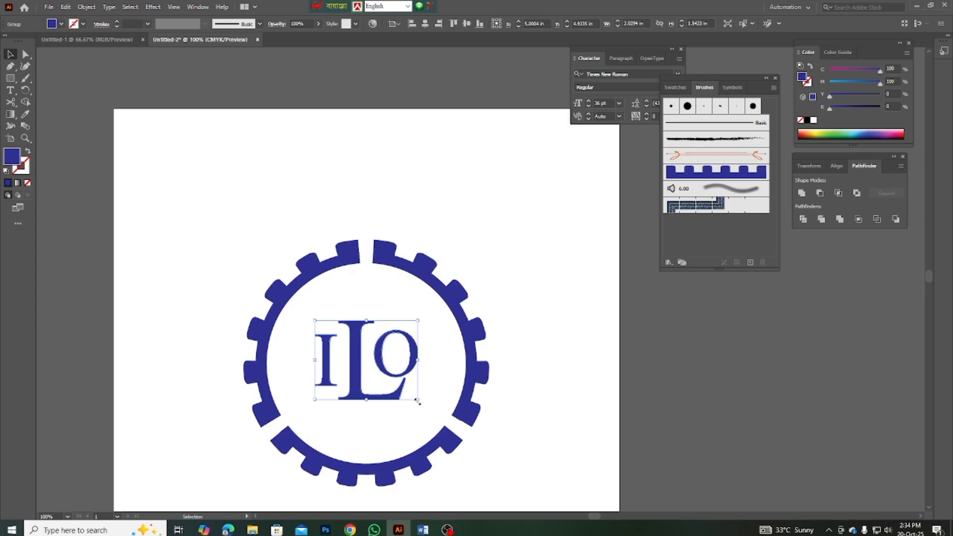
drag(417, 399, 445, 433)
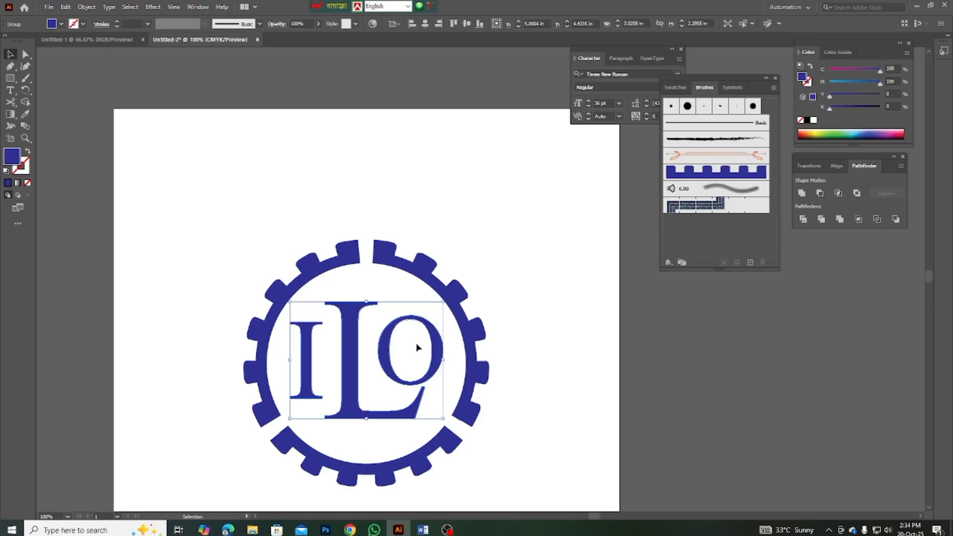
key(ctrl+minus)
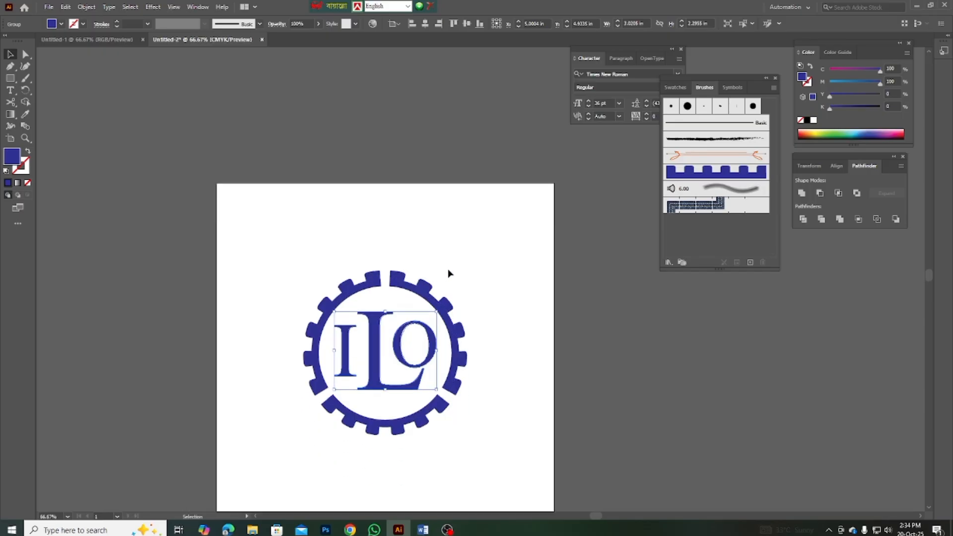
click(441, 271)
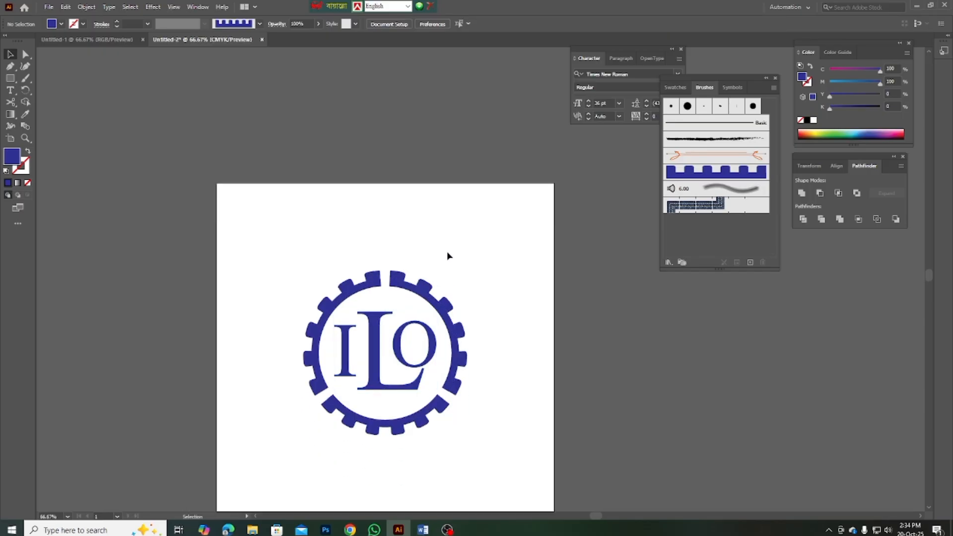
- Draw a blue circle about 1.88 in across above the ring and duplicate it sideways so the two circles overlap
scroll(423, 252, down, 2)
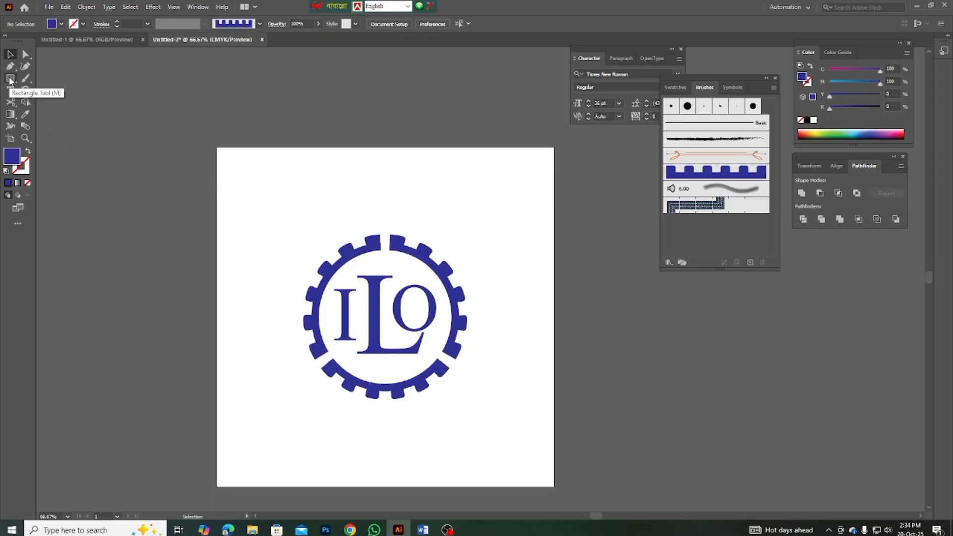
drag(10, 79, 50, 92)
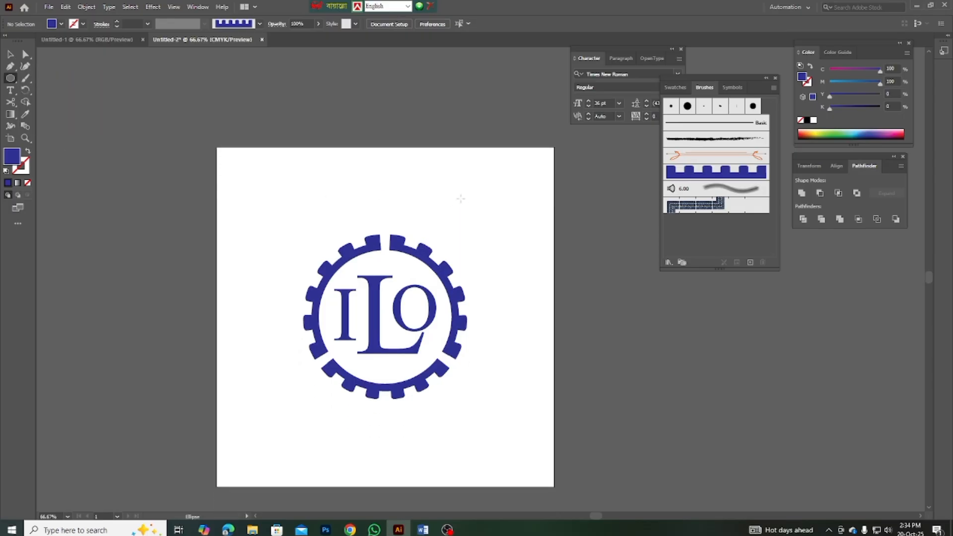
drag(447, 194, 484, 216)
key(v)
drag(452, 208, 495, 205)
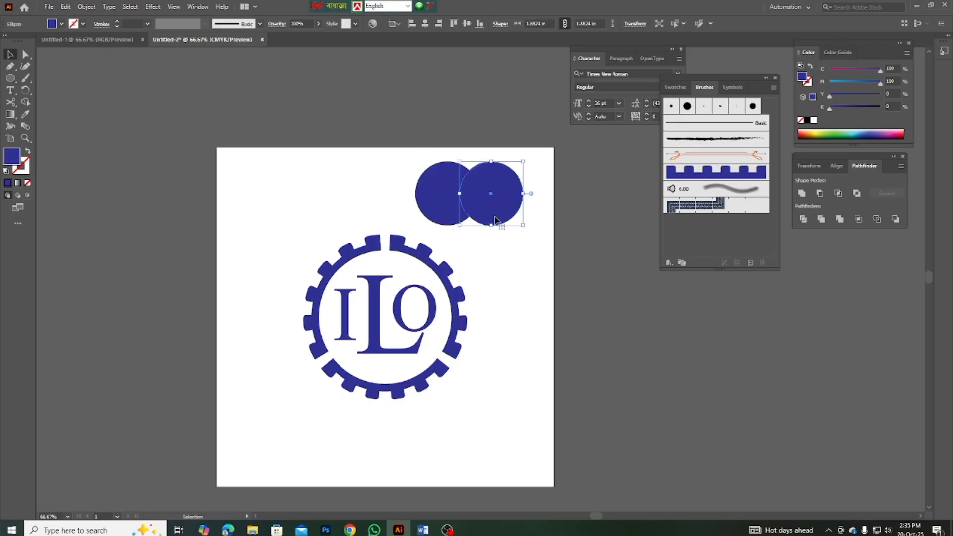
- Divide the two overlapping circles with Pathfinder and ungroup the resulting pieces
drag(425, 163, 511, 215)
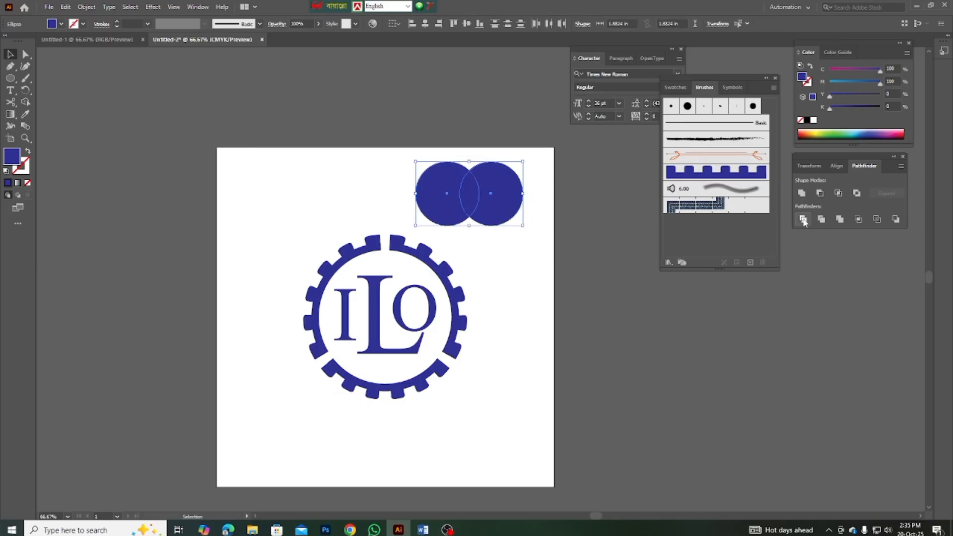
click(804, 221)
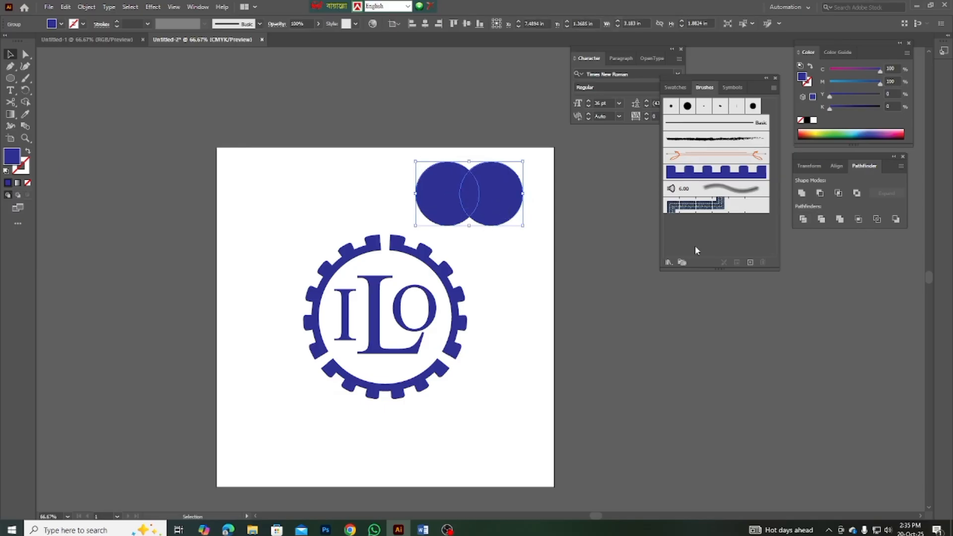
right_click(502, 201)
click(529, 286)
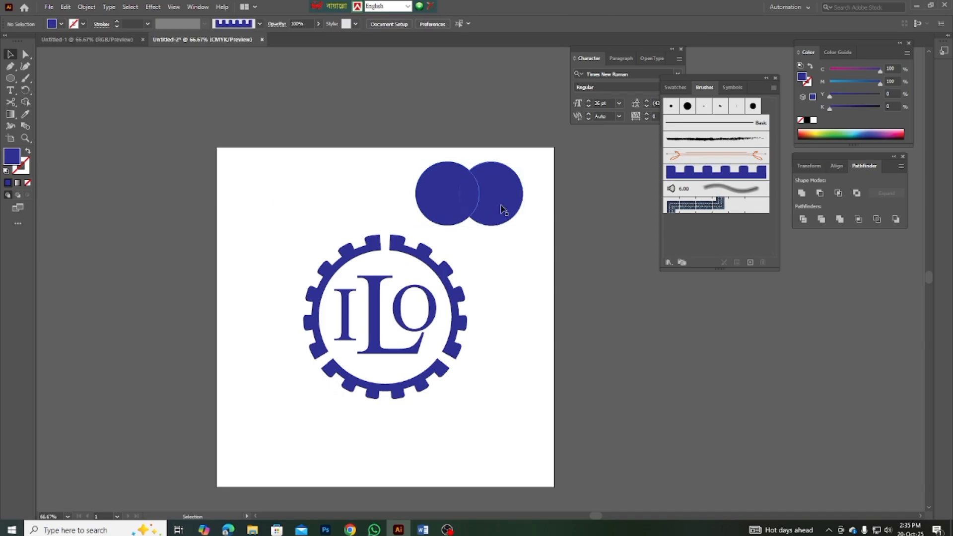
- Delete the two outer circle pieces and move the remaining leaf-shaped overlap slightly down
drag(494, 207, 514, 207)
drag(442, 200, 385, 179)
key(Delete)
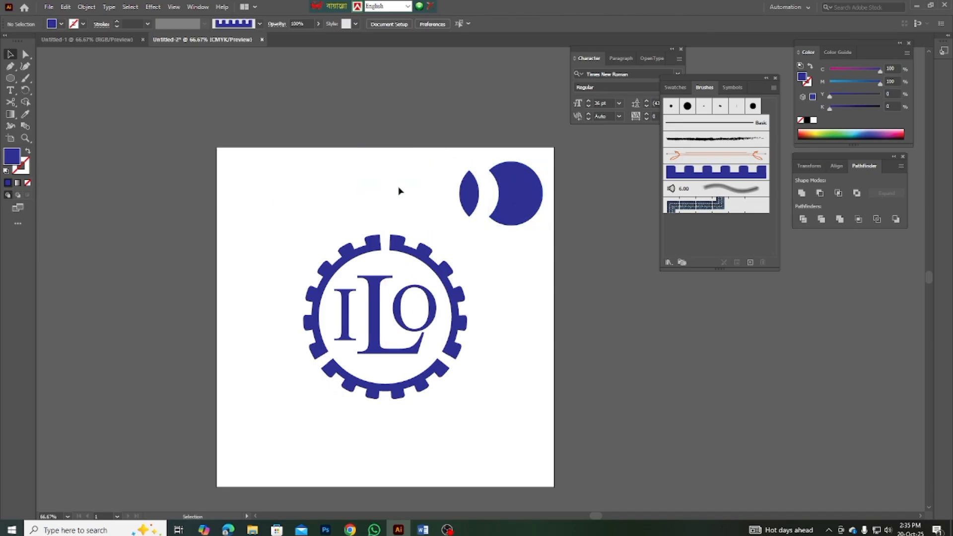
click(528, 207)
key(Delete)
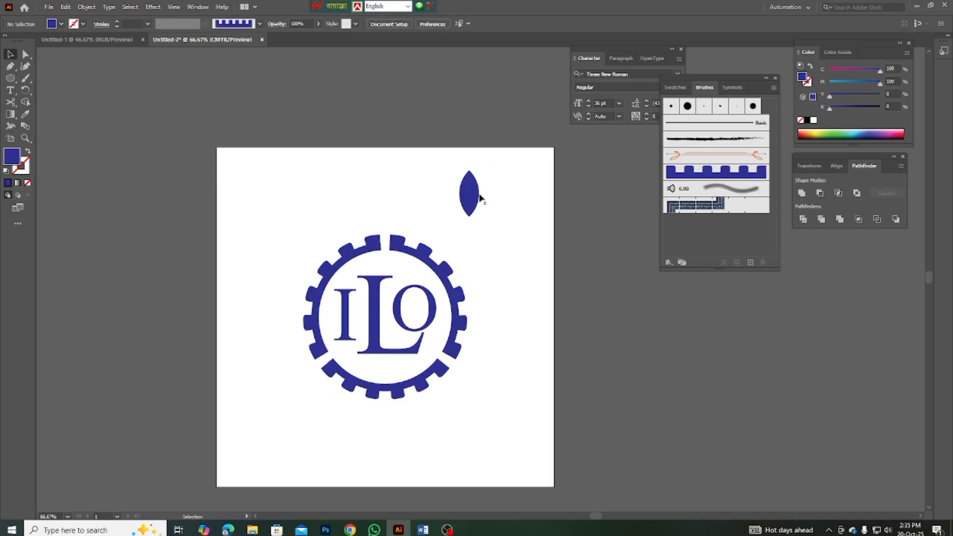
drag(466, 197, 475, 225)
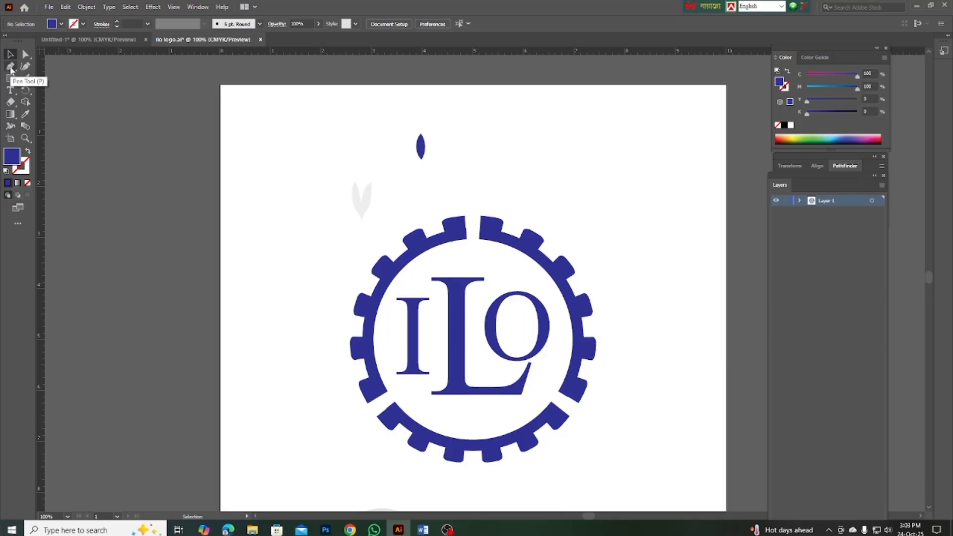
- Trace the lower left curve of the grey double-leaf template with the Pen tool, starting from its bottom tip
click(361, 198)
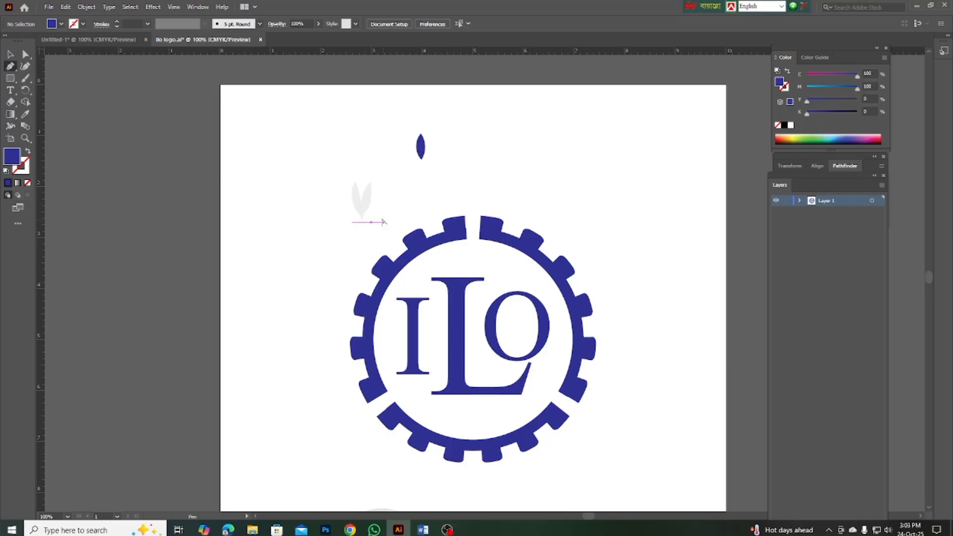
scroll(382, 201, up, 6)
click(215, 175)
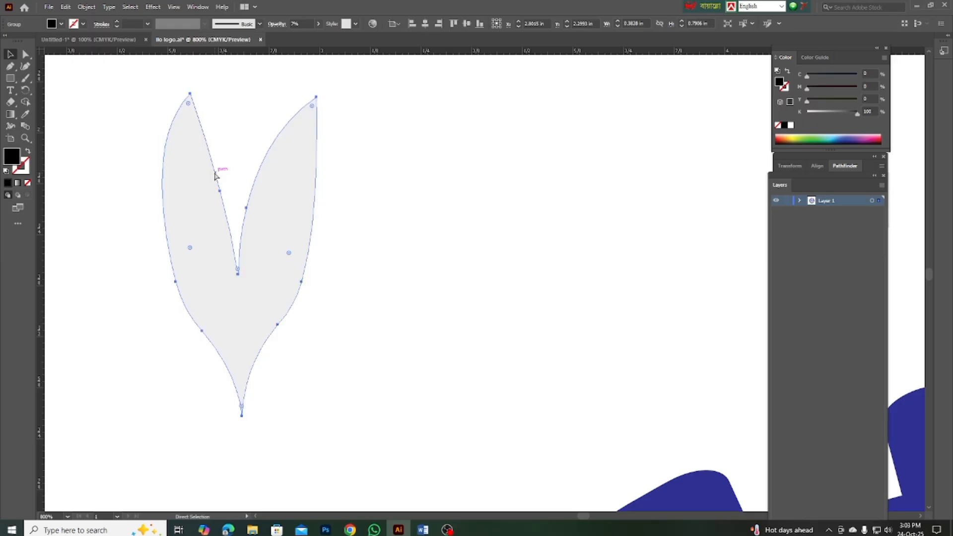
click(290, 205)
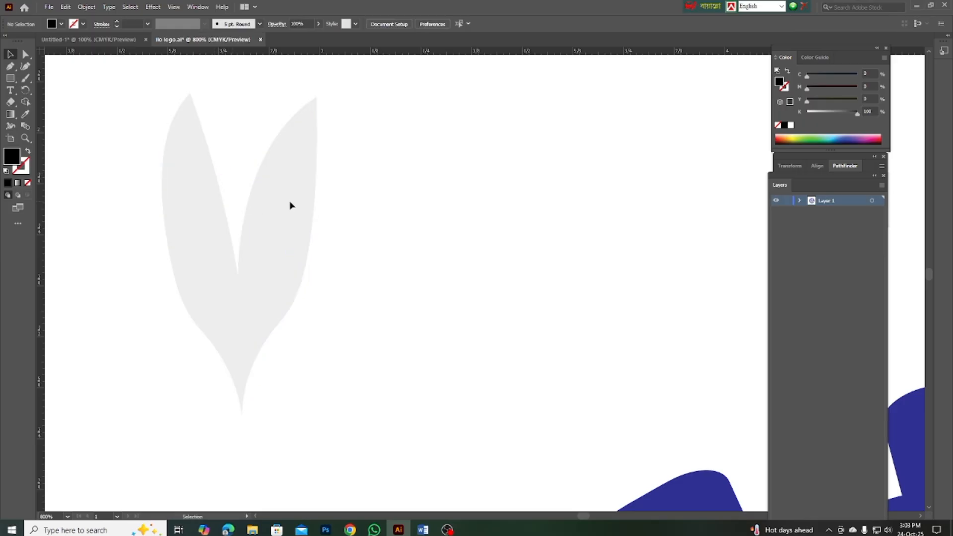
click(10, 66)
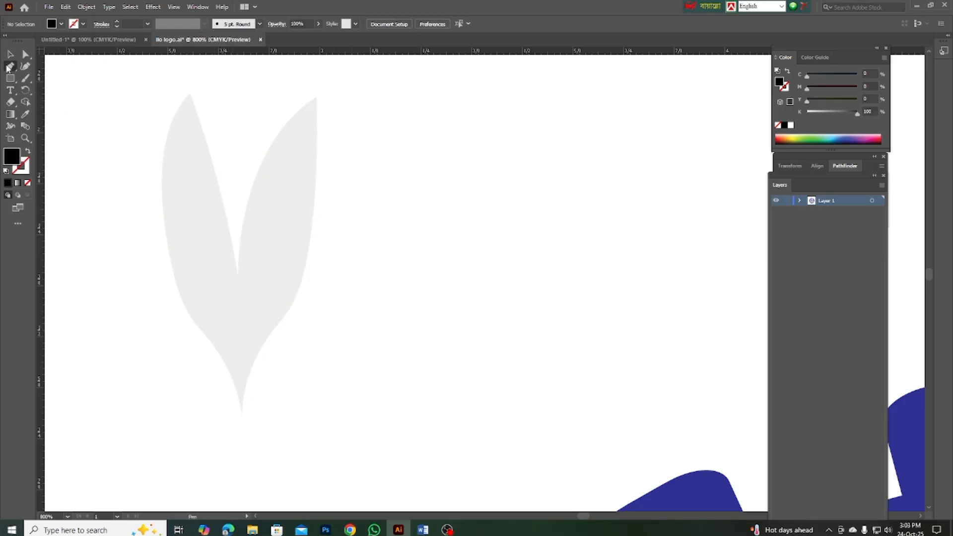
click(240, 413)
drag(193, 320, 155, 286)
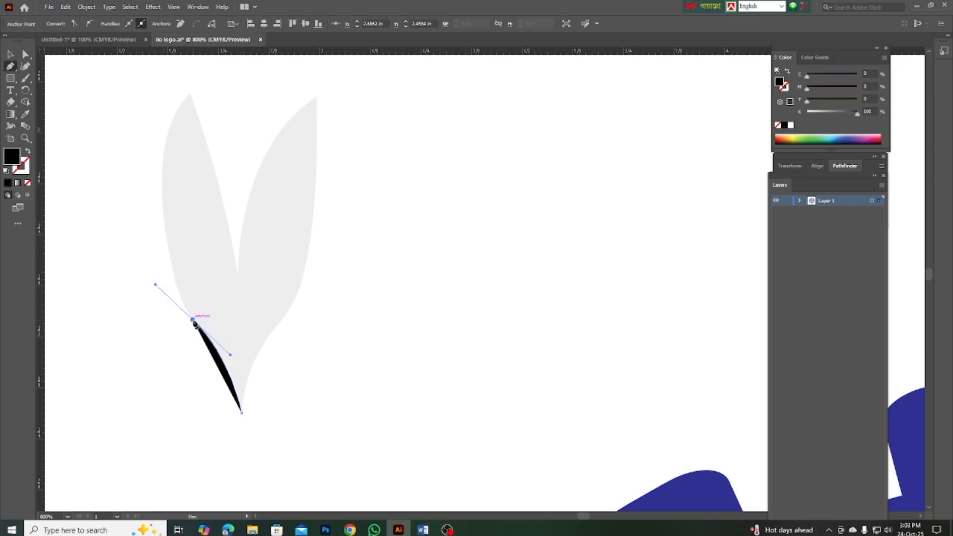
drag(193, 320, 27, 154)
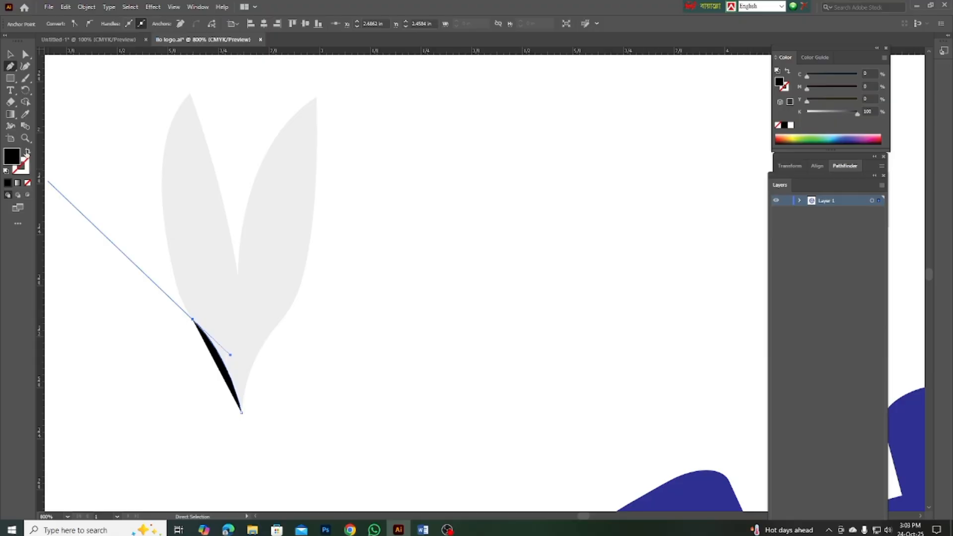
- Give the traced leaf curve a black 0.5 pt stroke with no fill
click(28, 153)
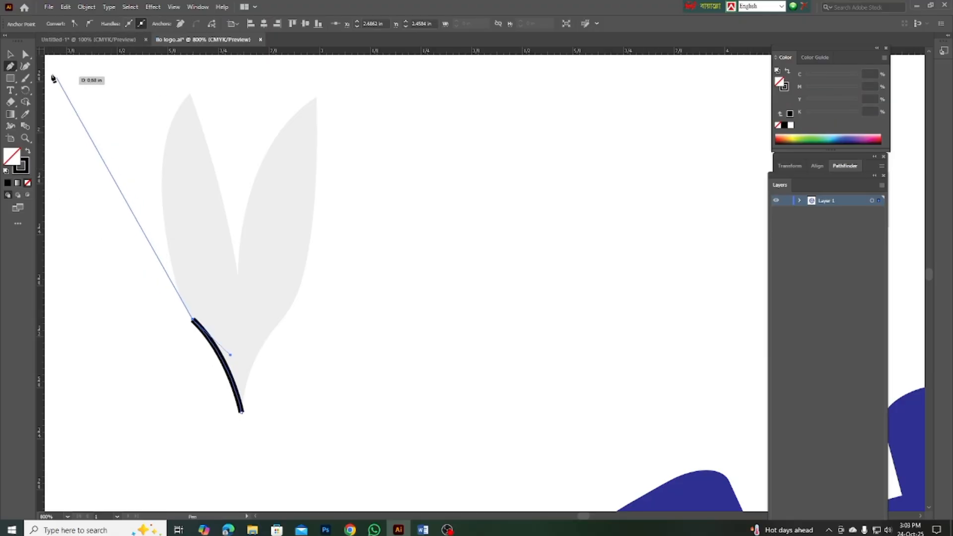
click(10, 54)
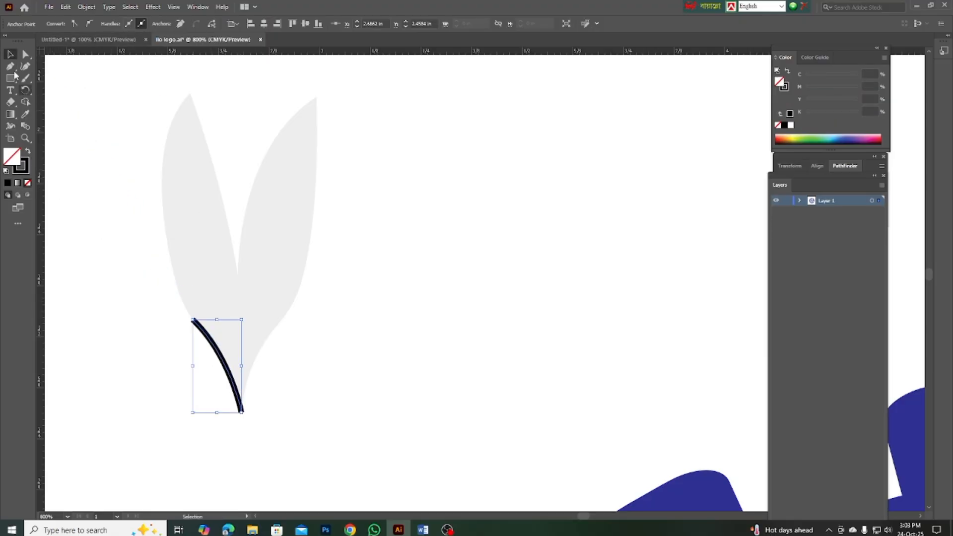
click(313, 378)
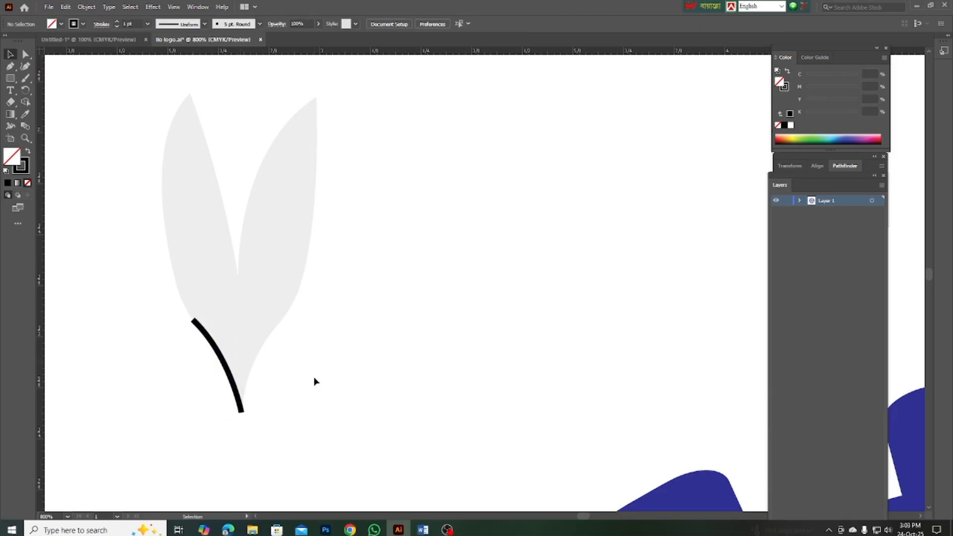
click(232, 381)
click(117, 28)
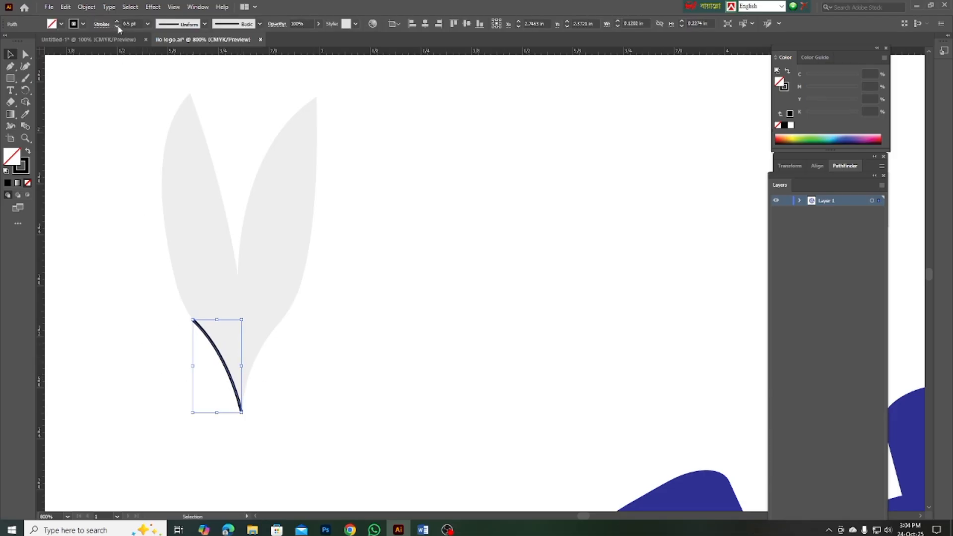
- Continue the traced path with the Pen tool up the left leaf's outer edge to a sharp corner at its tip
key(p)
scroll(198, 347, up, 5)
click(193, 465)
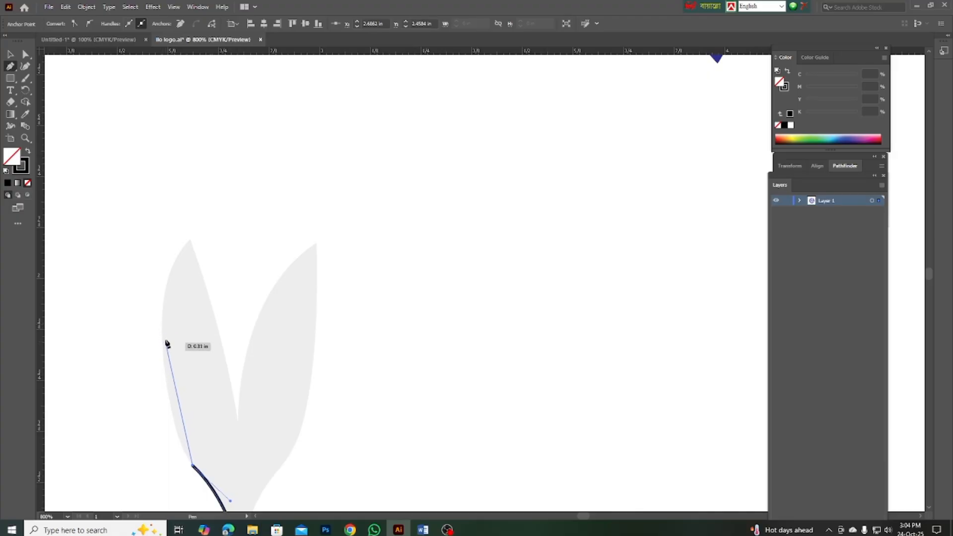
mouse_move(162, 342)
mouse_down()
mouse_move(175, 326)
mouse_move(168, 286)
mouse_up()
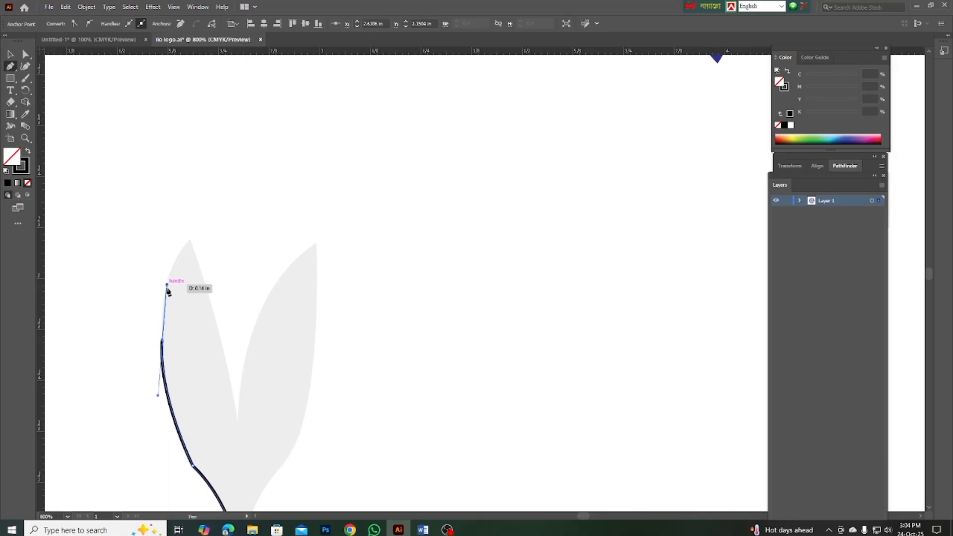
click(162, 340)
click(190, 242)
drag(190, 241, 223, 221)
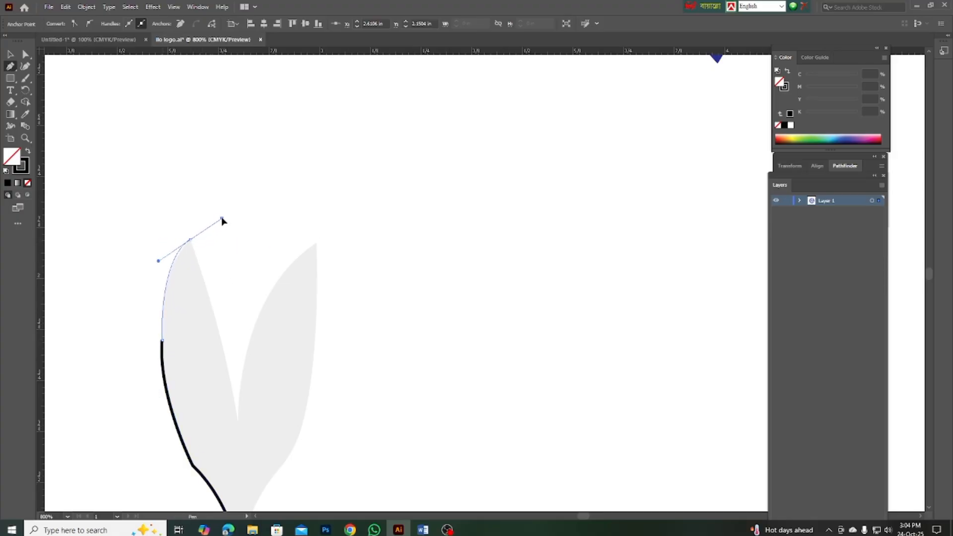
click(190, 241)
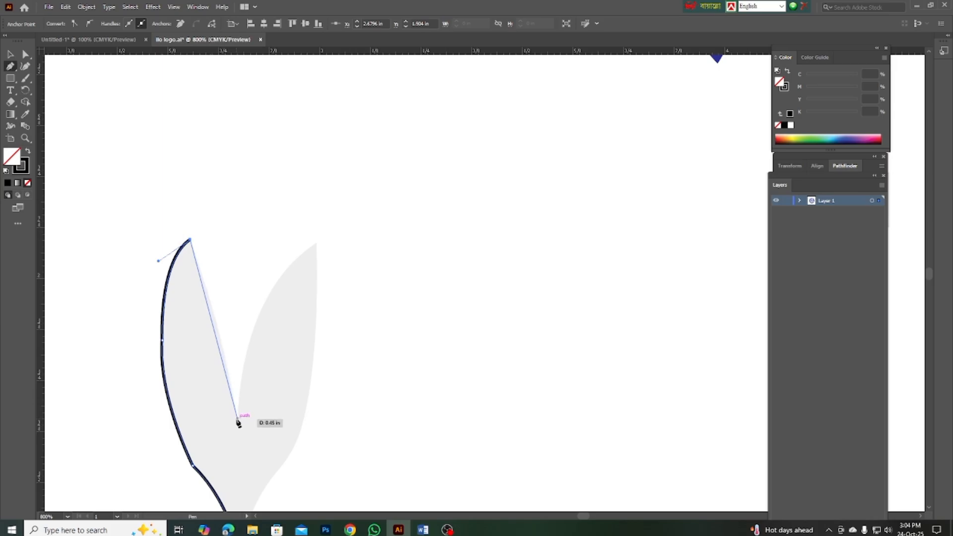
- Trace the inner V edges from the left leaf's tip through the notch to a sharp corner at the right leaf's tip
drag(238, 420, 246, 517)
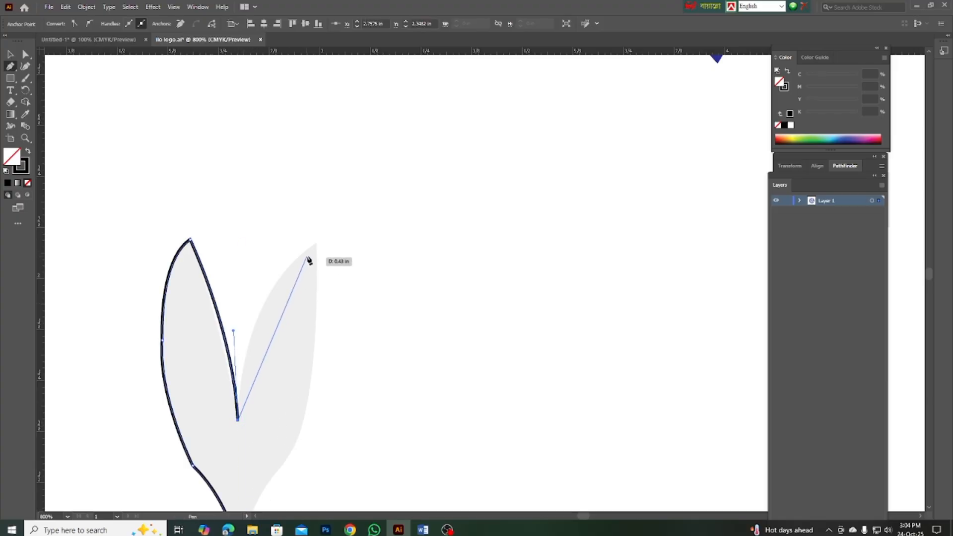
drag(316, 244, 391, 204)
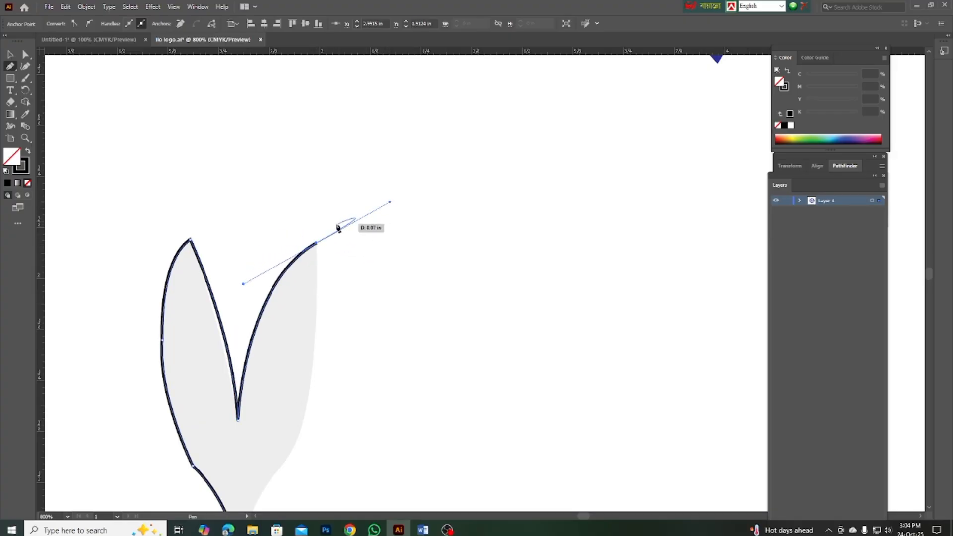
click(316, 245)
- Trace the right leaf's outer edge down to the bottom tip and close the double-leaf path there
scroll(323, 236, down, 3)
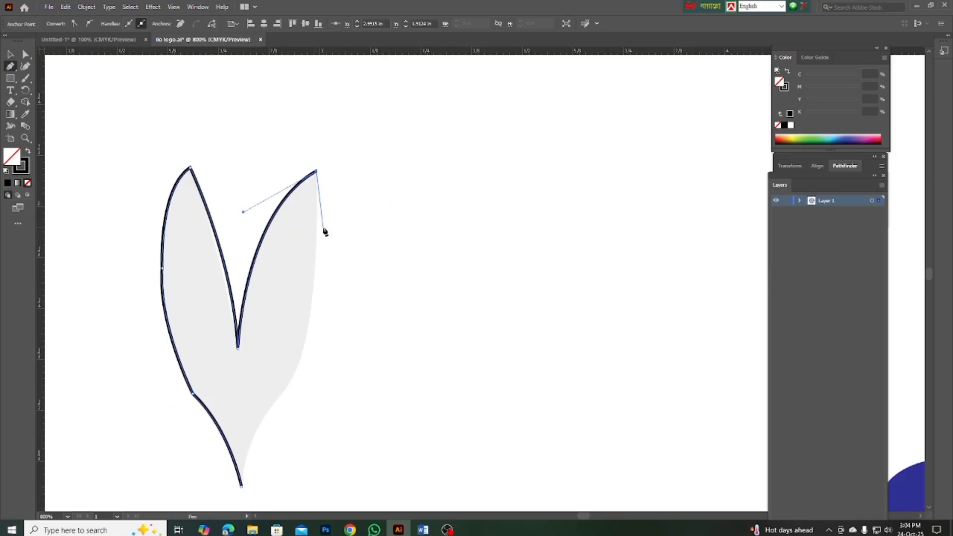
drag(295, 377, 273, 404)
click(294, 377)
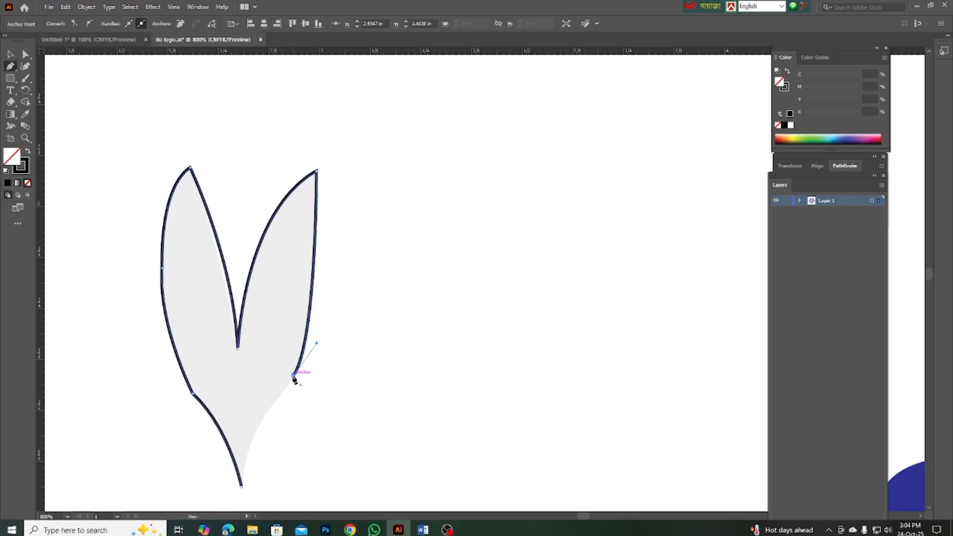
scroll(294, 379, down, 1)
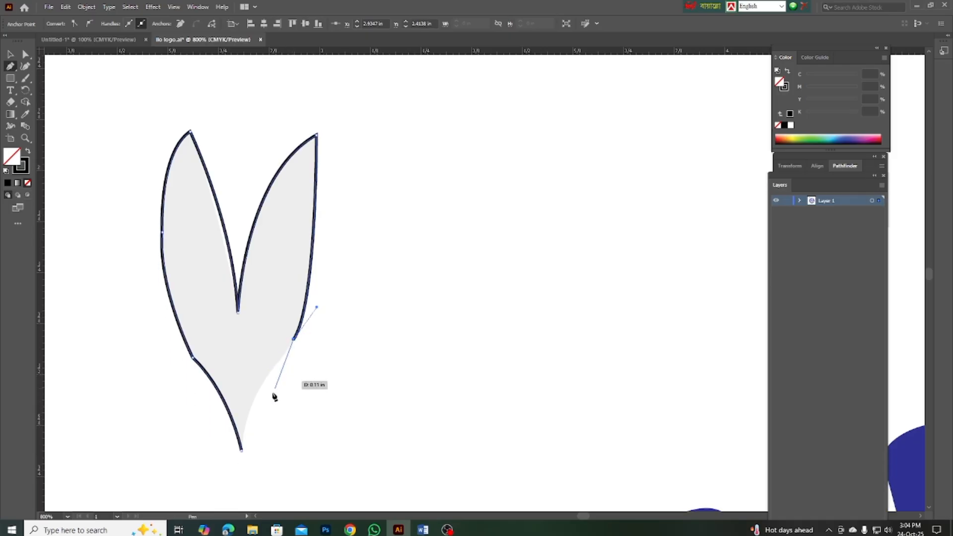
click(243, 450)
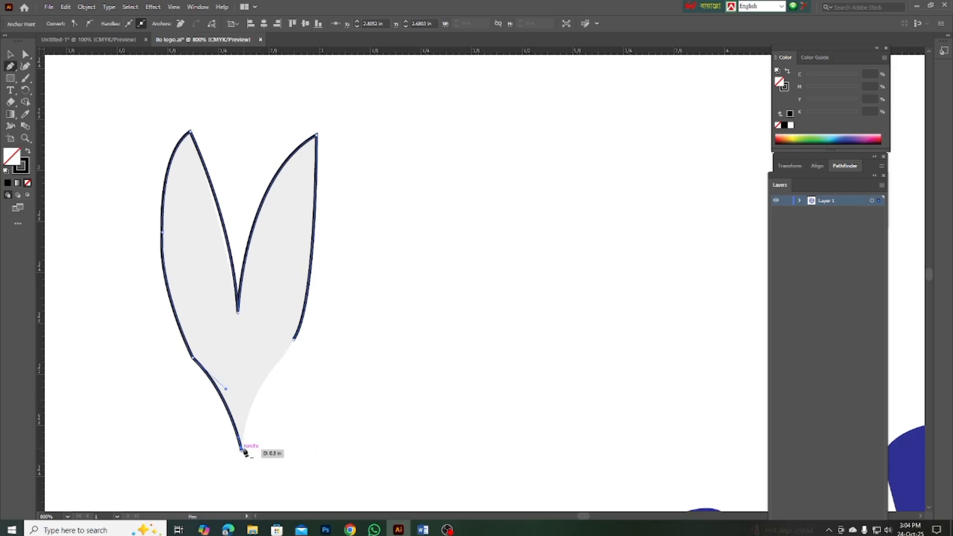
drag(244, 453, 246, 464)
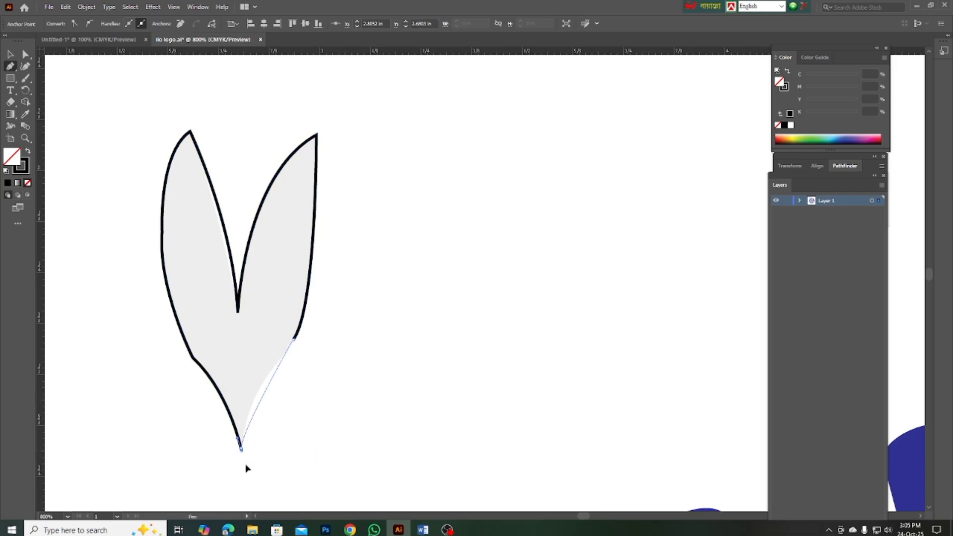
- Swap the double leaf's fill and stroke to make it solid black, adjust its lower right curve and round its lower left corner
click(11, 55)
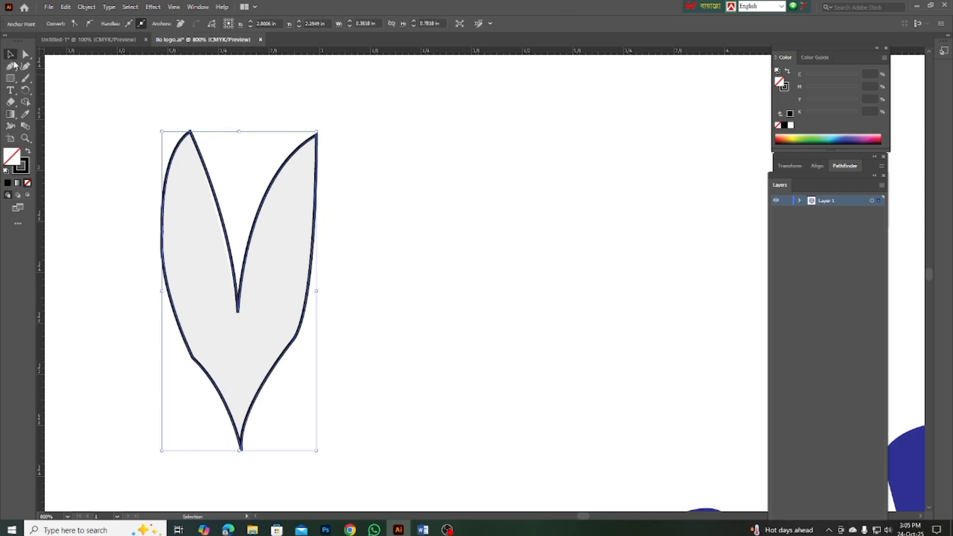
click(29, 151)
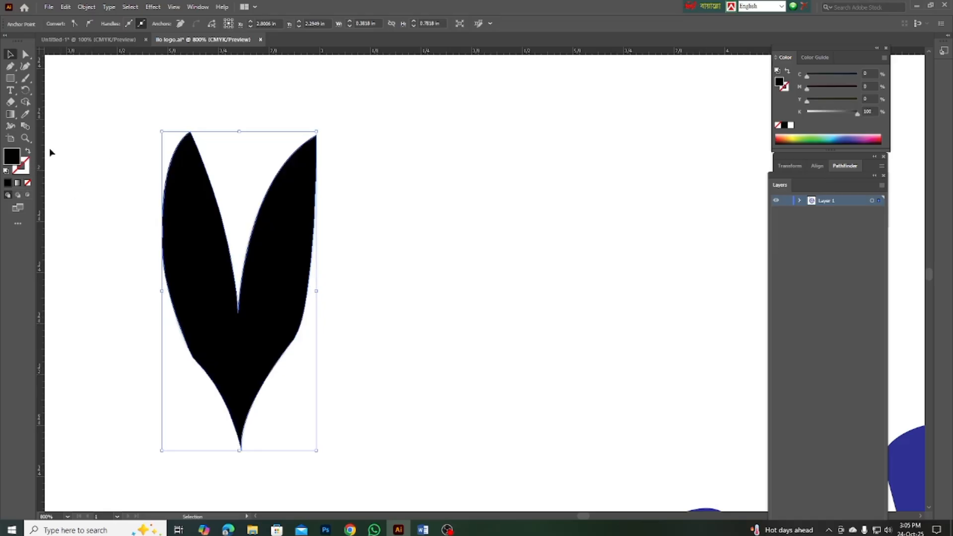
click(23, 53)
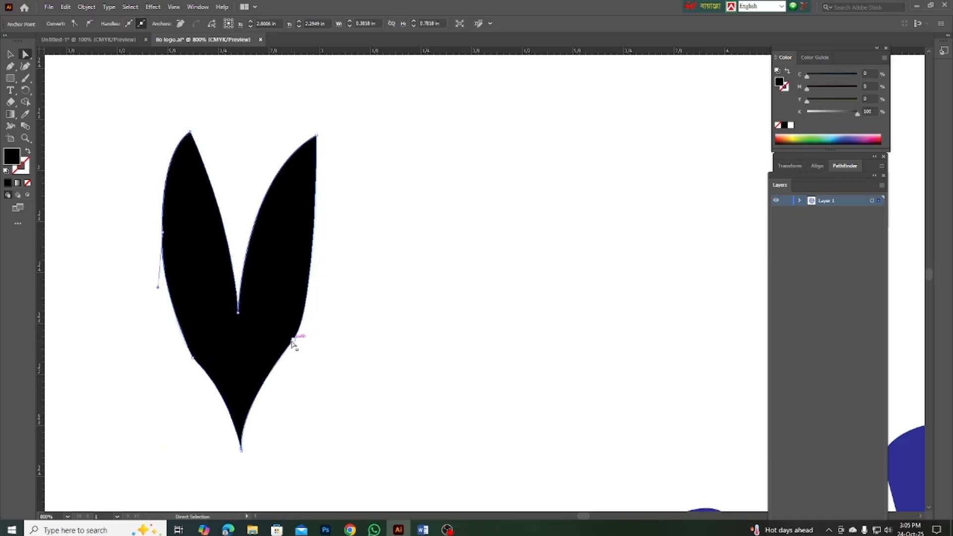
click(293, 339)
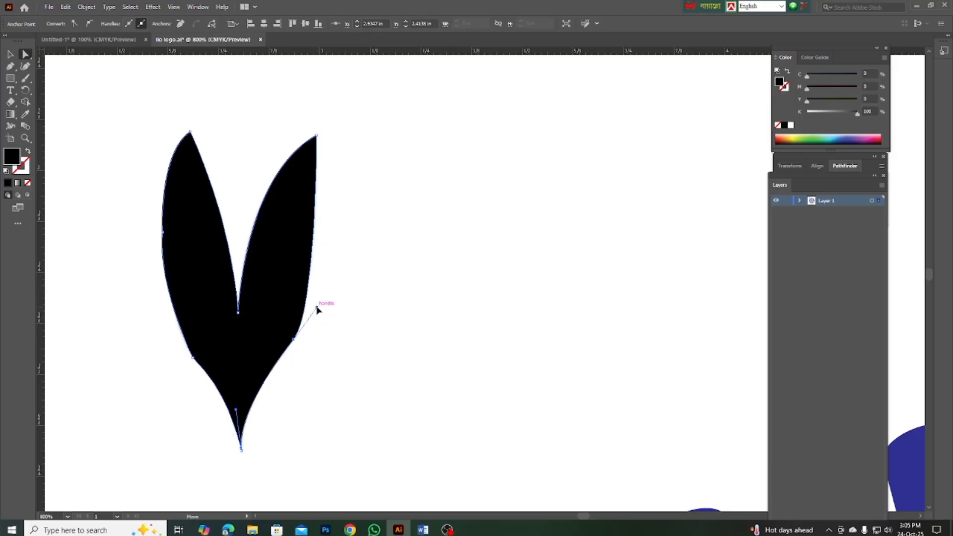
drag(319, 307, 314, 305)
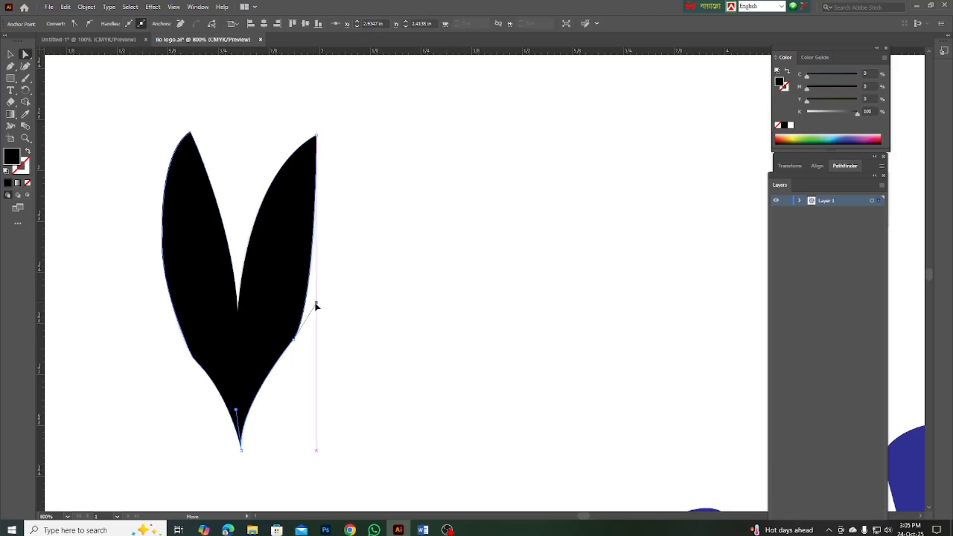
click(262, 395)
drag(169, 336, 211, 385)
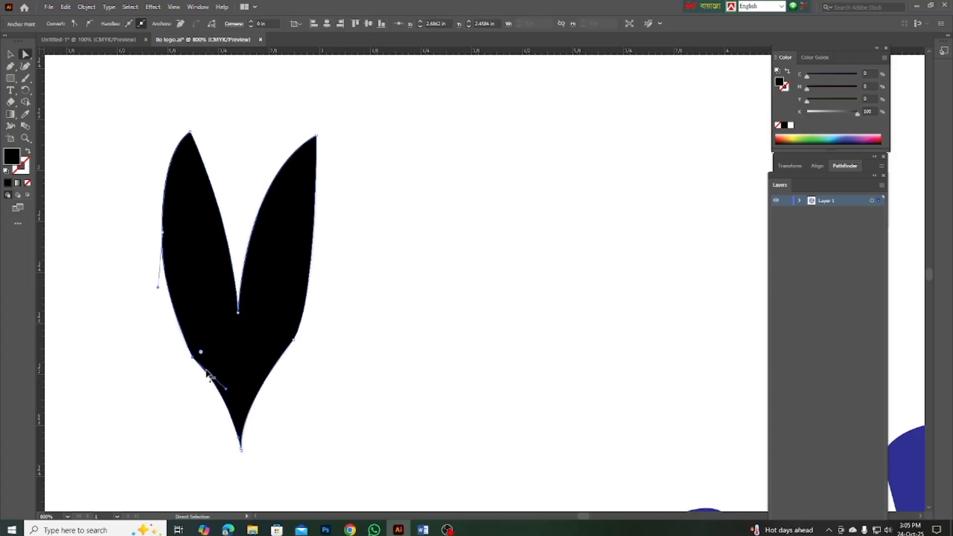
click(222, 344)
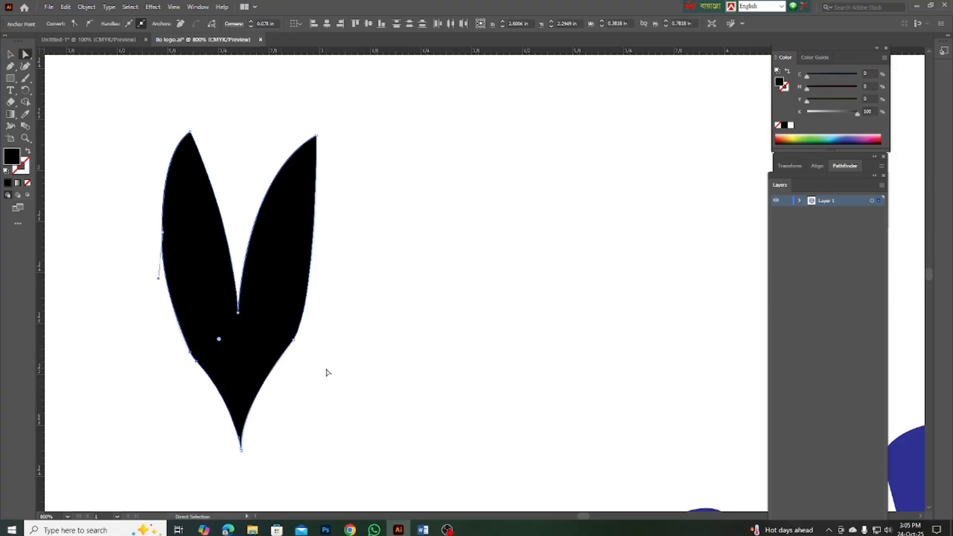
click(10, 53)
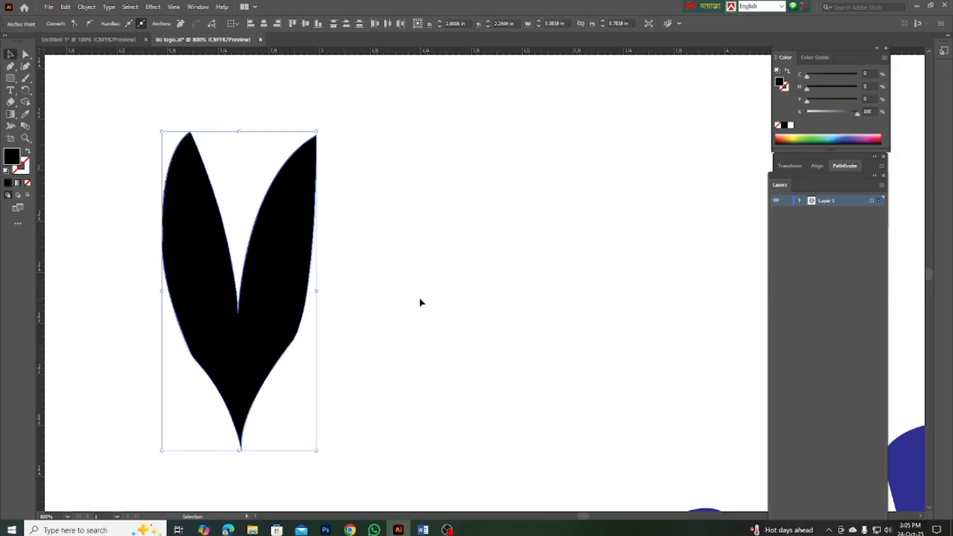
click(373, 324)
- Fill the double-leaf shape with blue at C 100, M 100, Y 0, K 0, without a stroke
scroll(365, 328, down, 3)
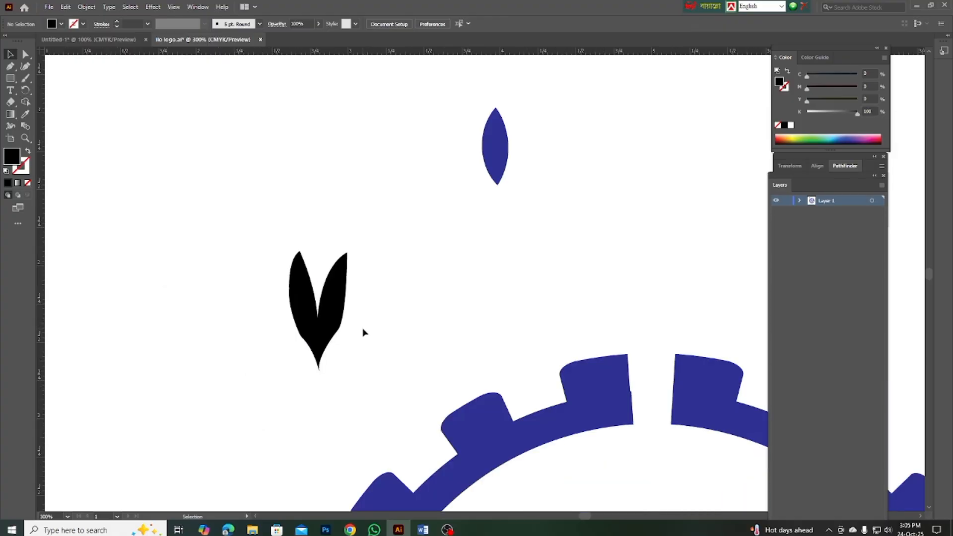
scroll(399, 314, down, 2)
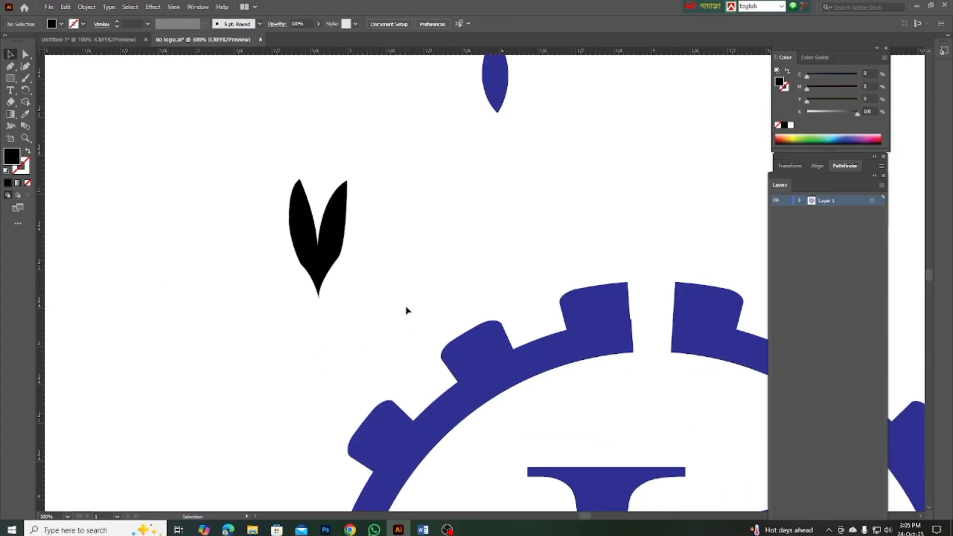
scroll(397, 312, down, 2)
scroll(393, 300, down, 3)
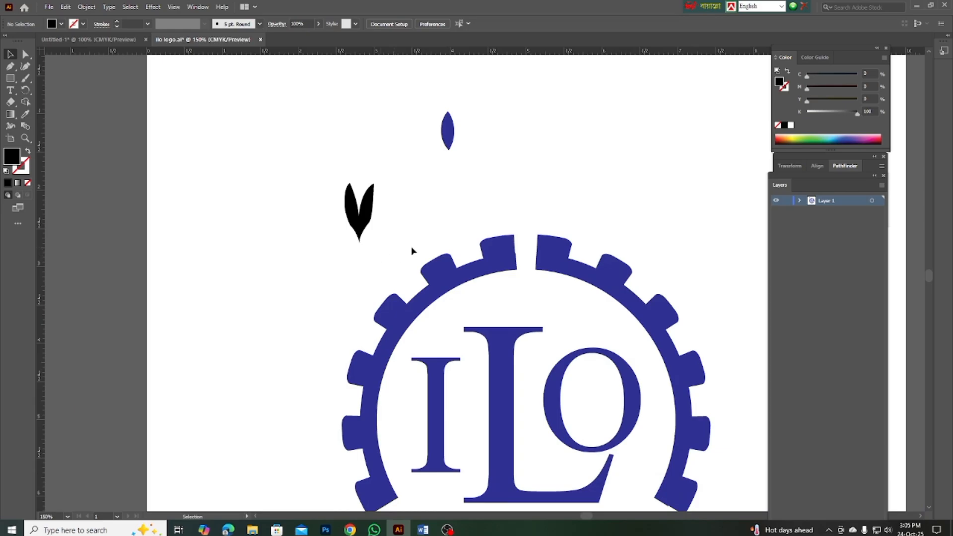
scroll(406, 244, up, 1)
scroll(389, 261, up, 1)
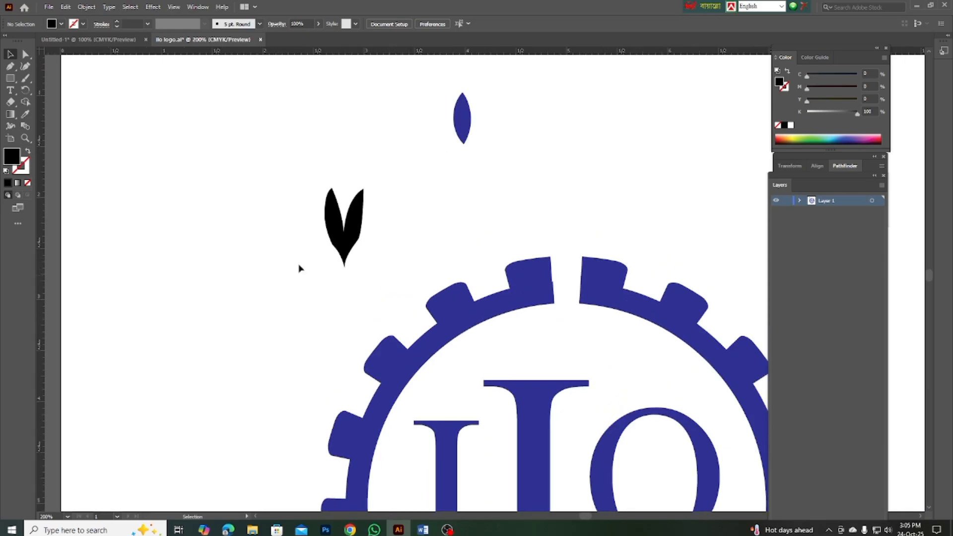
key(ctrl+z)
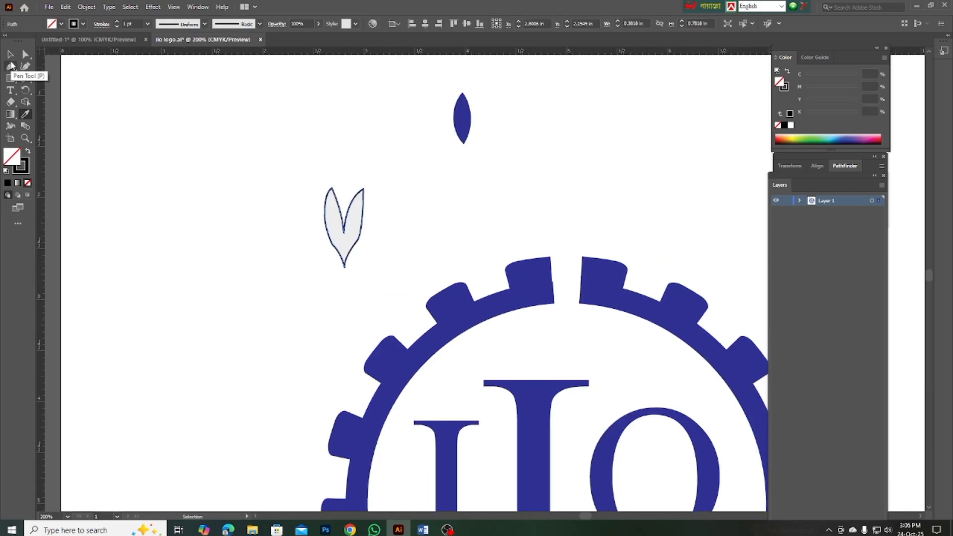
key(ctrl+shift+z)
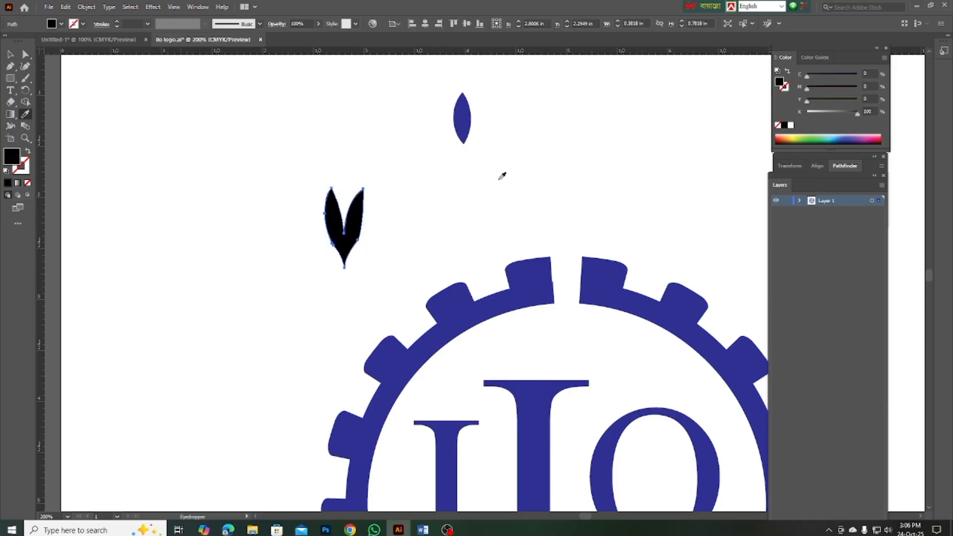
drag(855, 112, 807, 111)
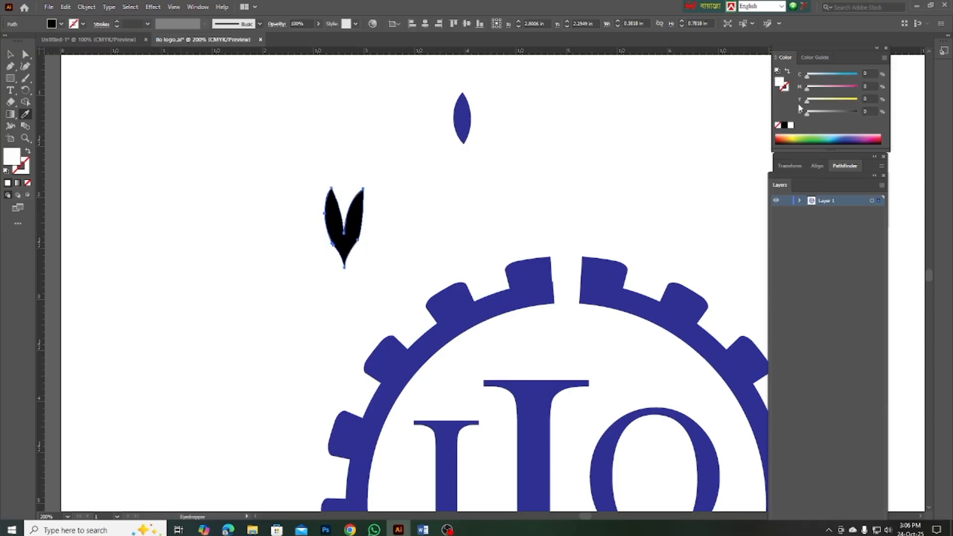
drag(807, 74, 887, 100)
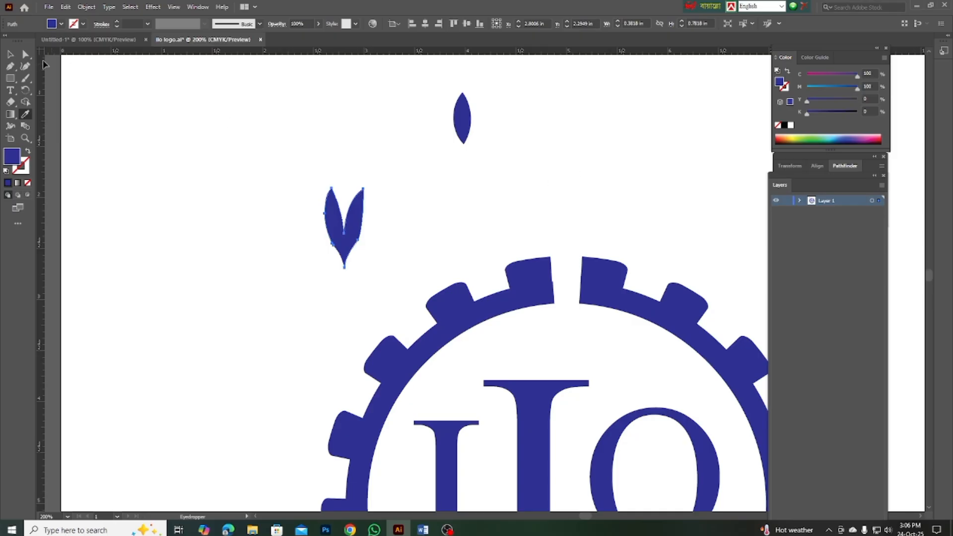
click(10, 54)
click(420, 215)
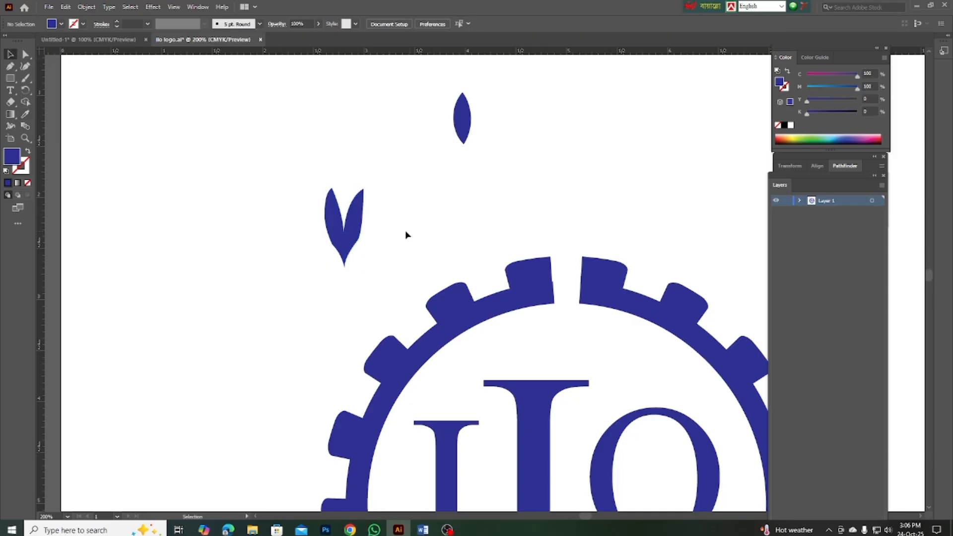
- Move the double leaf and the single leaf to the artboard's upper right area, with the single leaf centred just above the notch
scroll(355, 234, down, 2)
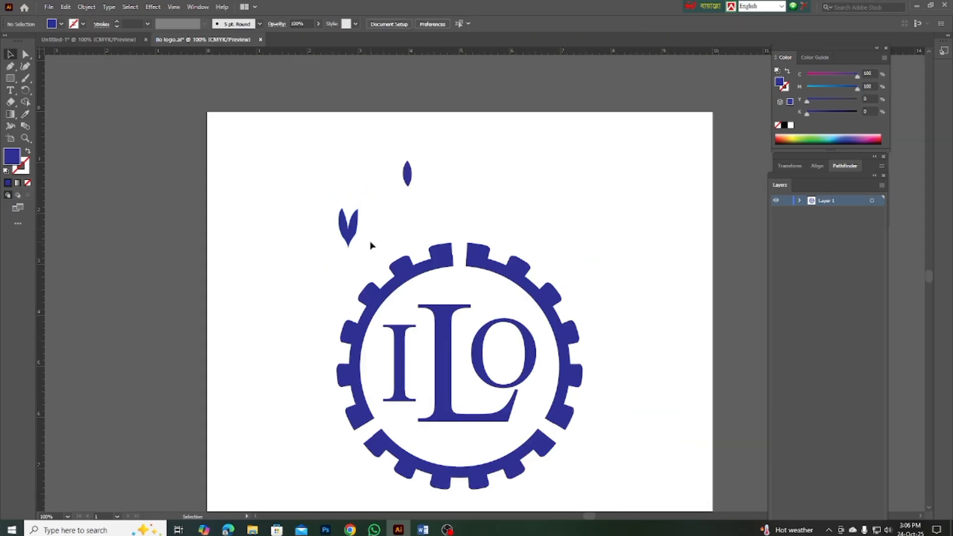
scroll(459, 279, up, 2)
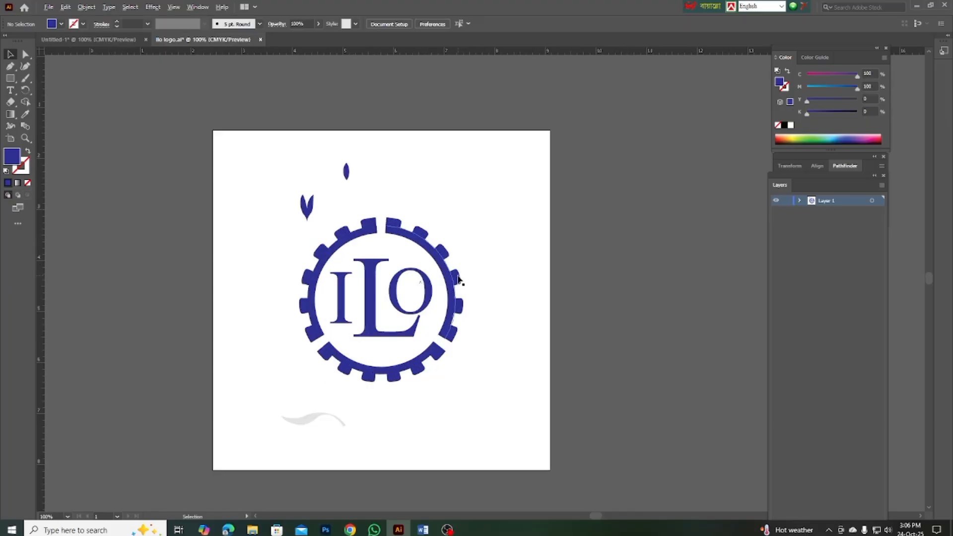
scroll(451, 287, up, 1)
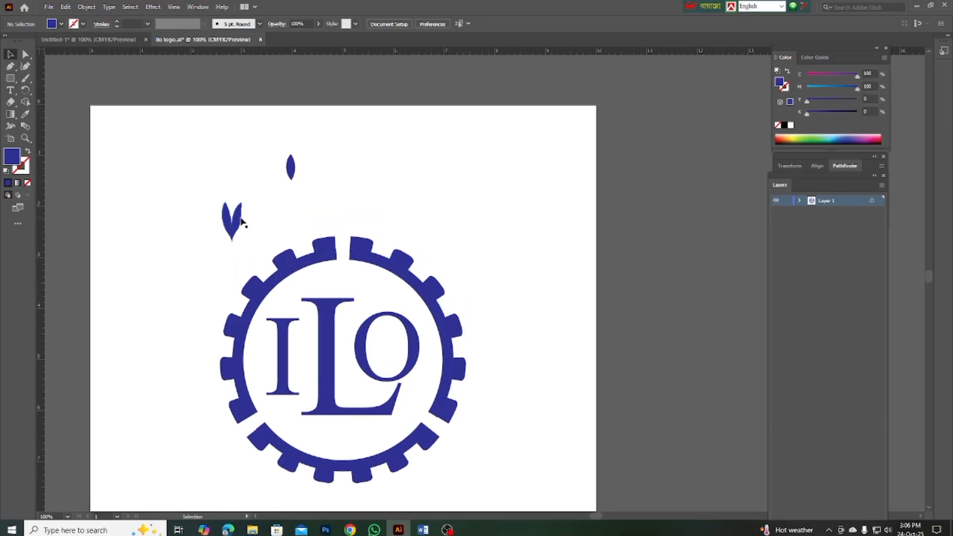
drag(237, 224, 372, 199)
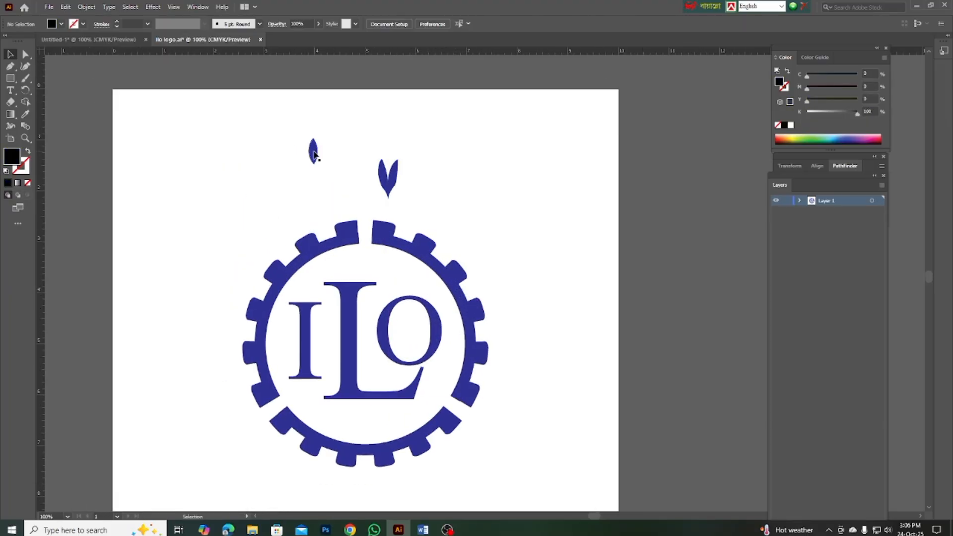
drag(315, 152, 621, 211)
scroll(393, 160, up, 3)
scroll(417, 179, down, 3)
click(642, 213)
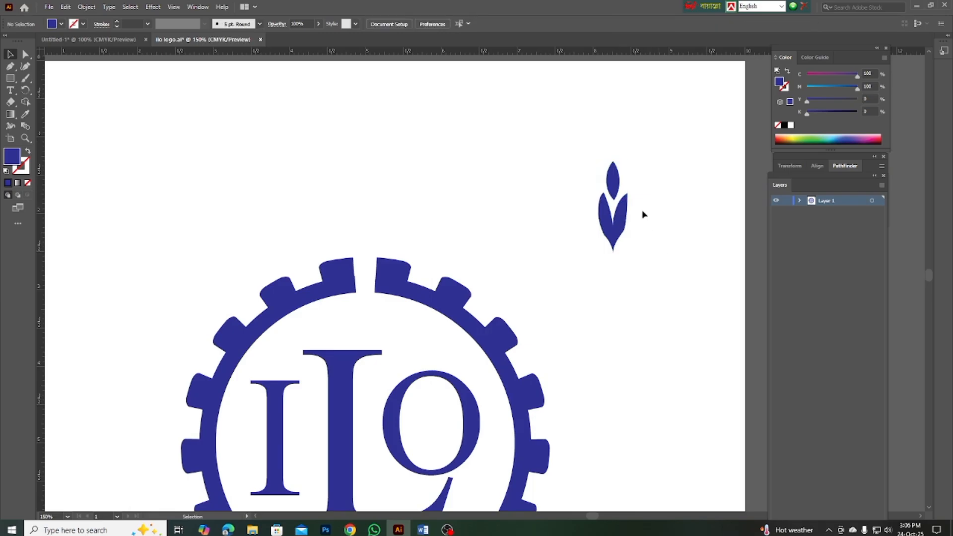
- Rotate the single leaf very slightly so that it stands upright above the double leaf
click(615, 176)
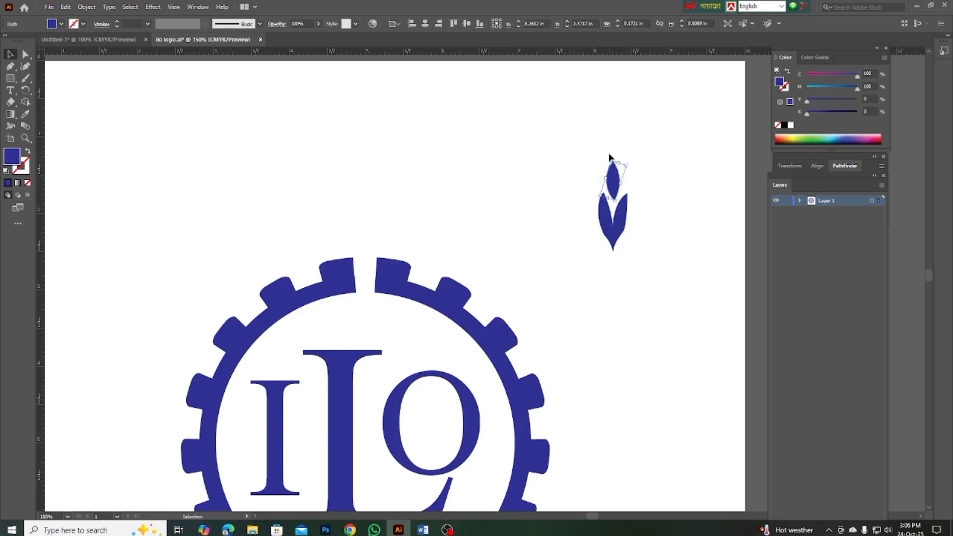
drag(609, 157, 610, 158)
click(662, 205)
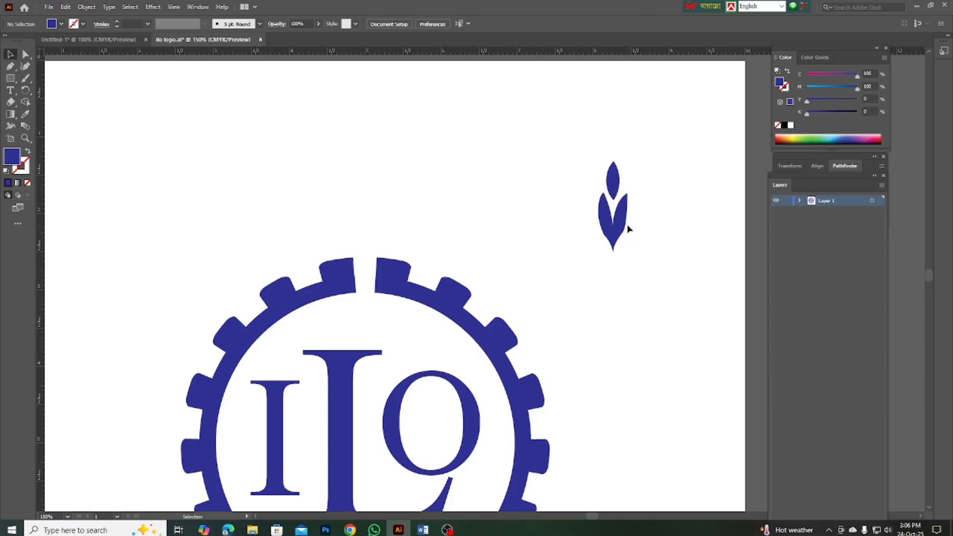
- Open a Transform effect for the double leaf, setting horizontal and vertical scale to 120% and the number of copies to 6
click(625, 233)
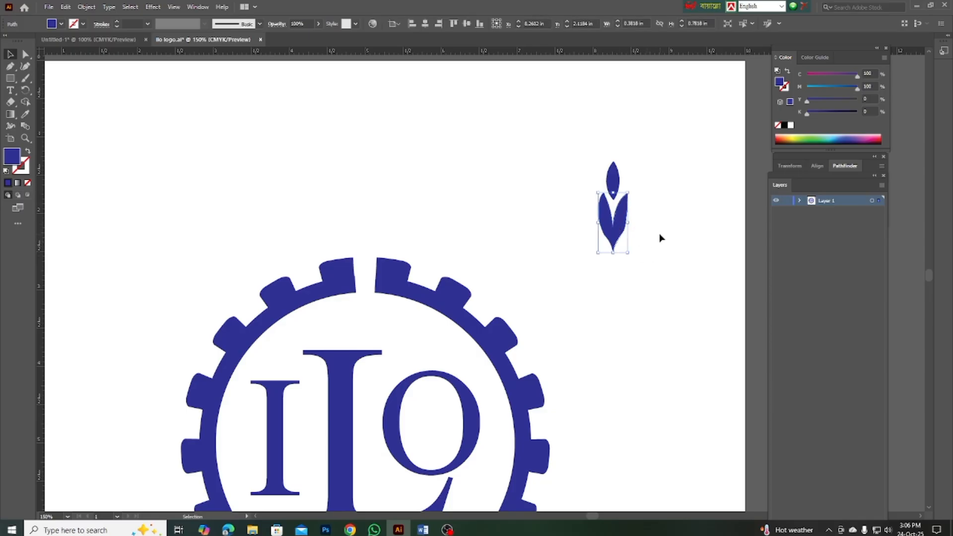
scroll(627, 276, down, 1)
scroll(630, 274, down, 1)
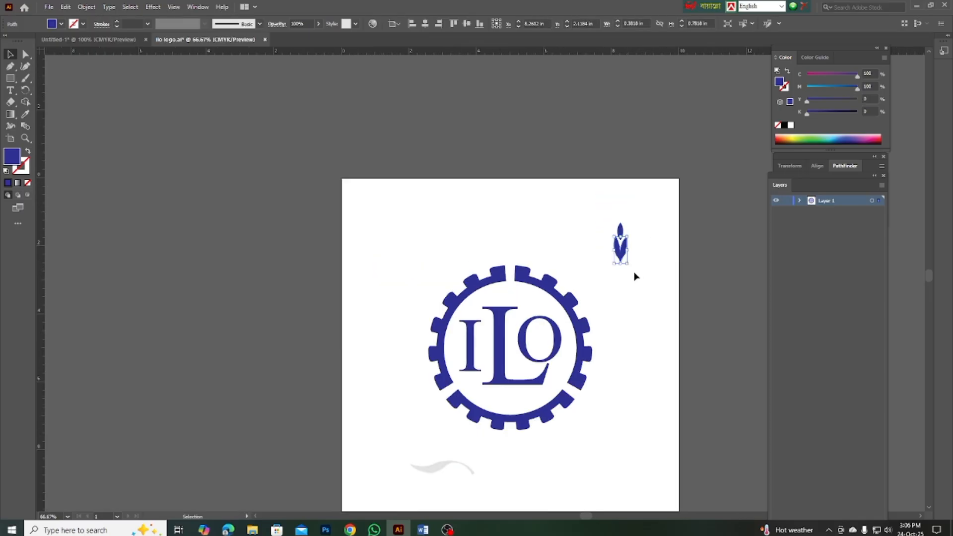
scroll(654, 278, up, 1)
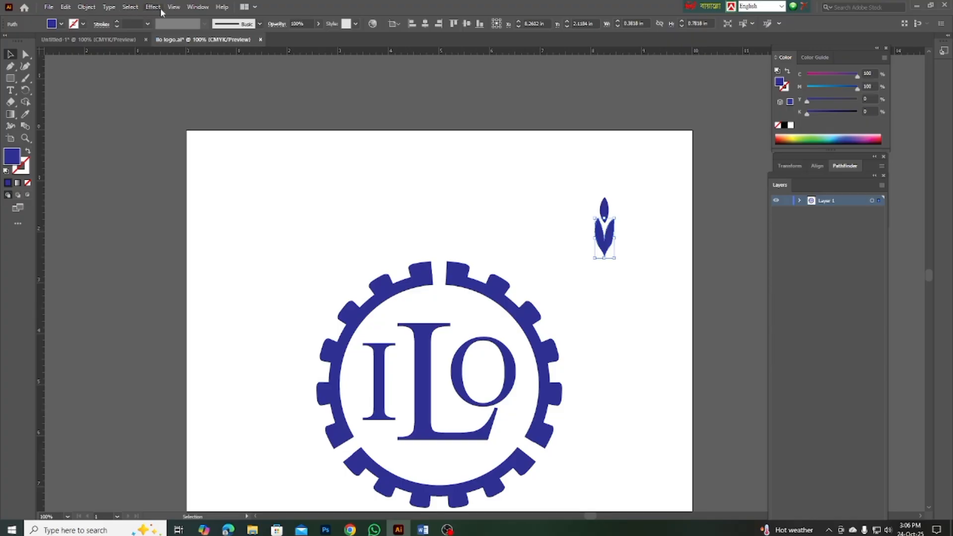
click(154, 8)
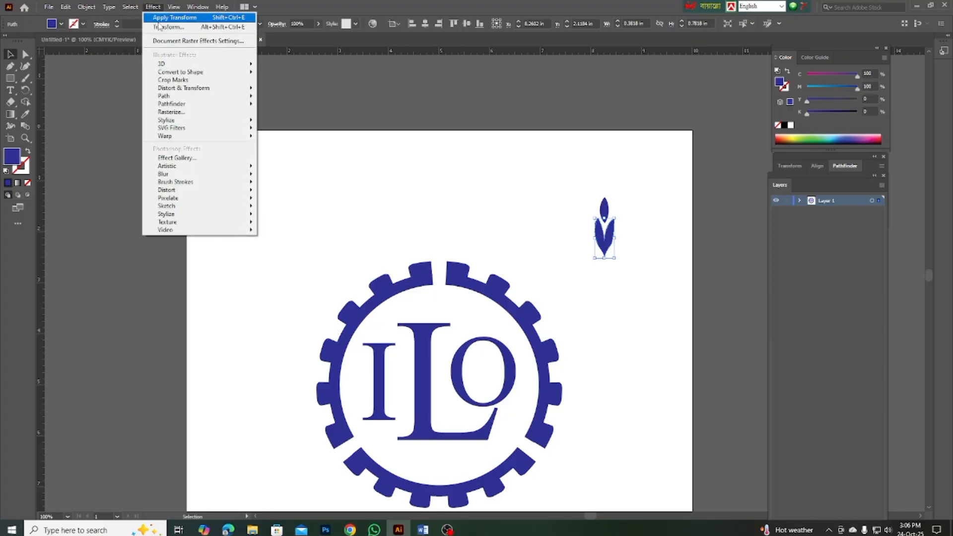
mouse_move(196, 90)
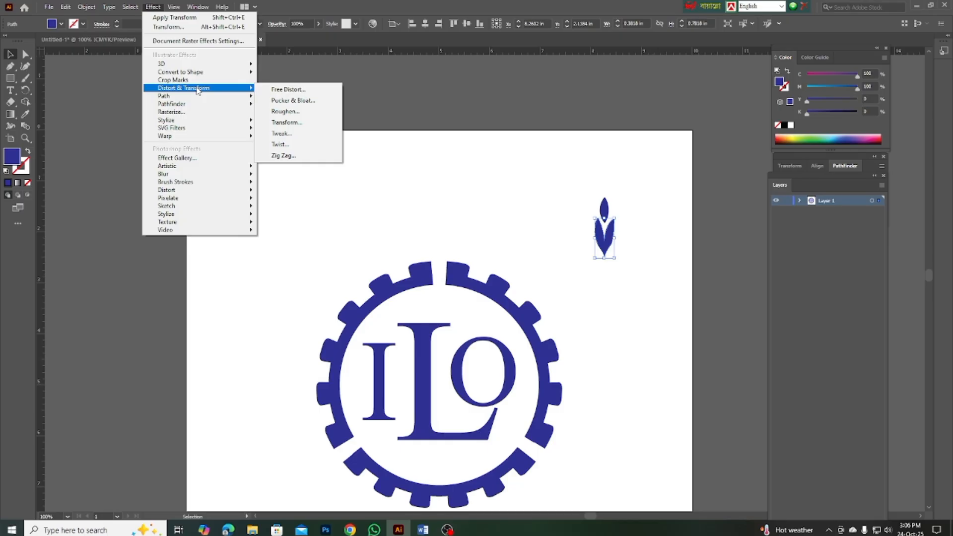
click(304, 124)
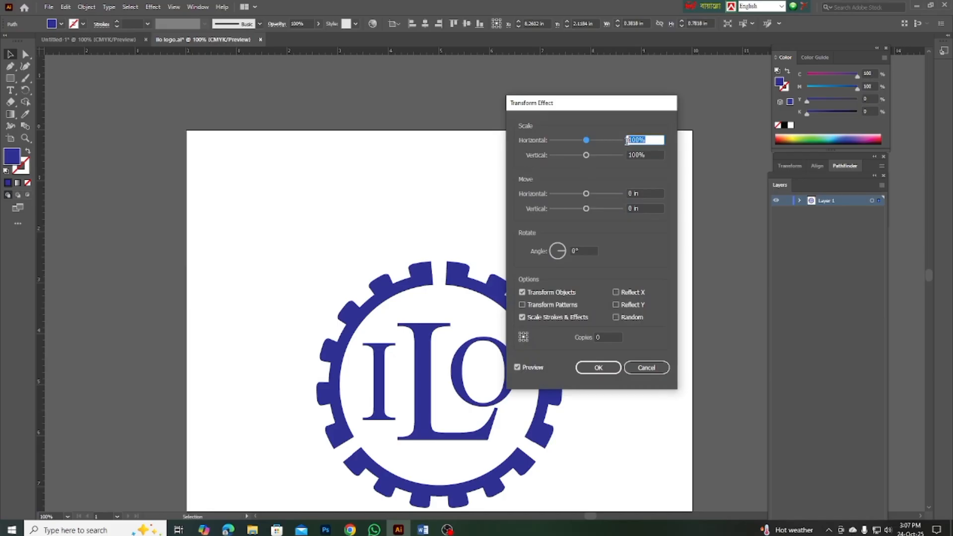
text(120)
key(Tab)
text(120)
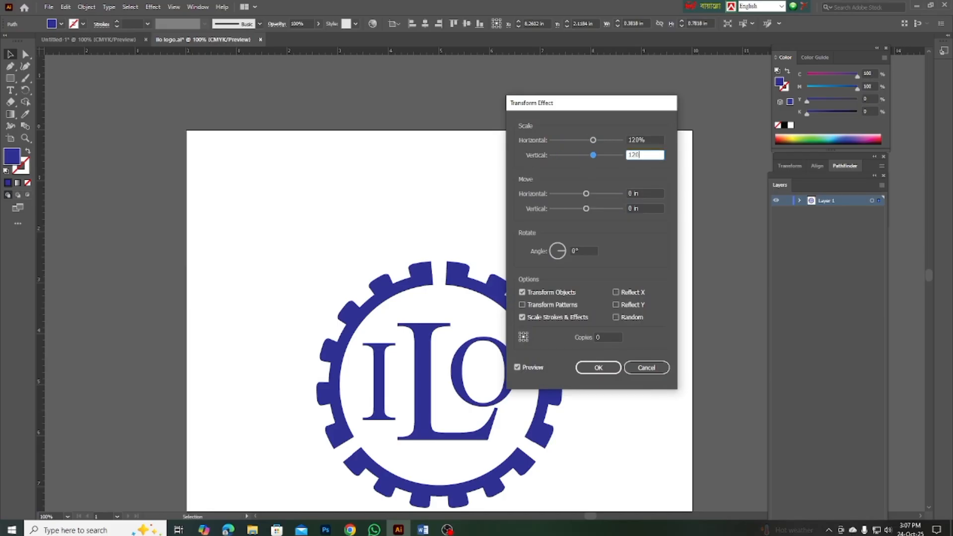
click(595, 339)
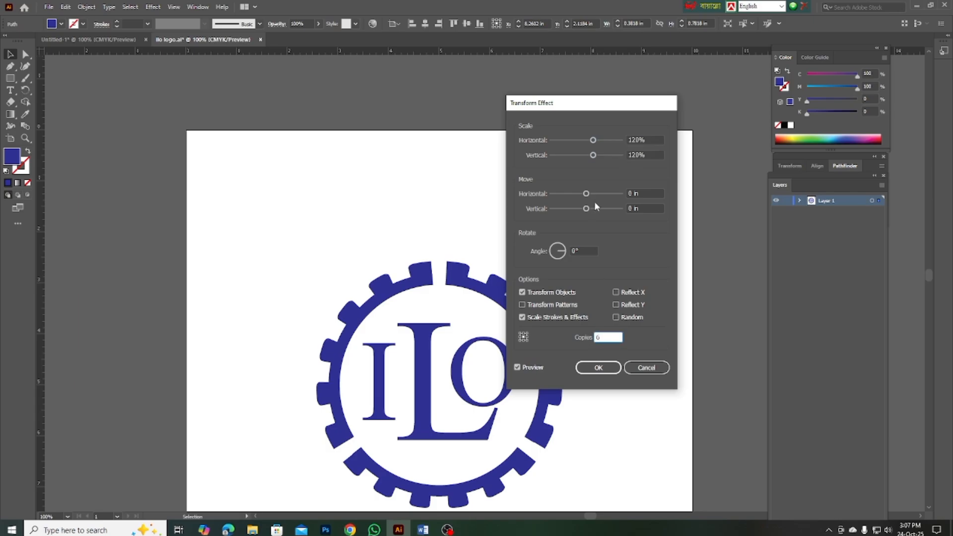
- Set the Transform effect's vertical move to 0.625 in and apply it to build a downward column of leaves
drag(593, 102, 436, 106)
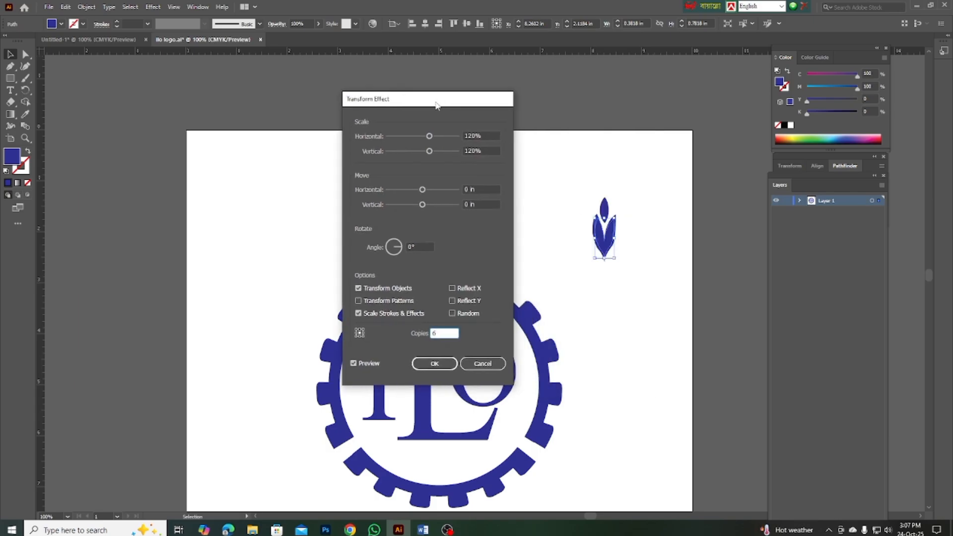
drag(423, 209, 440, 206)
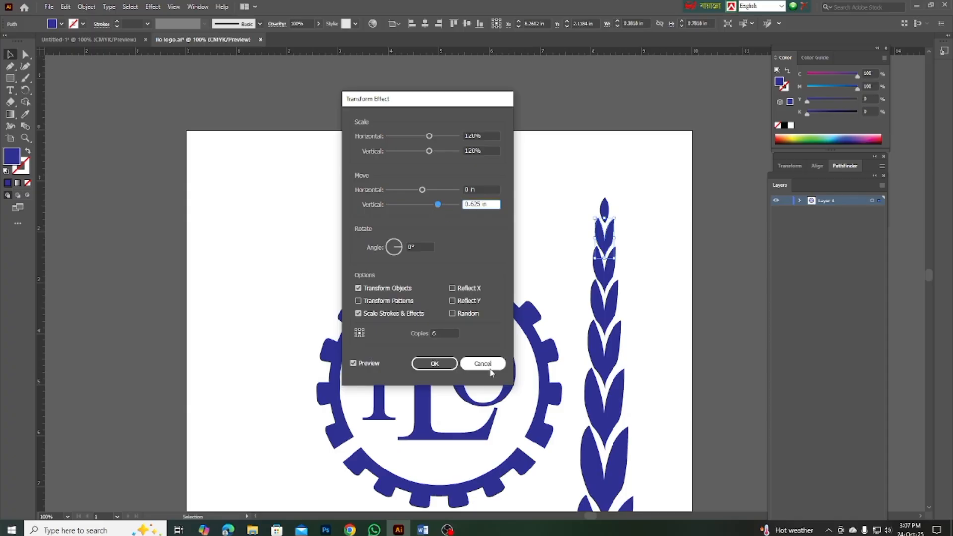
click(435, 363)
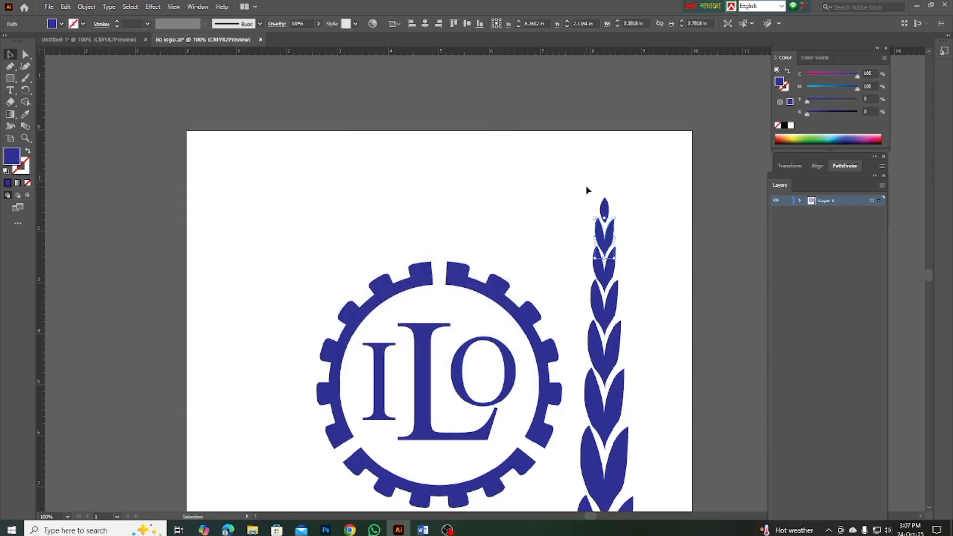
- Expand the appearance of the transformed double leaf so its copies become editable shapes
scroll(636, 215, down, 2)
scroll(636, 225, up, 1)
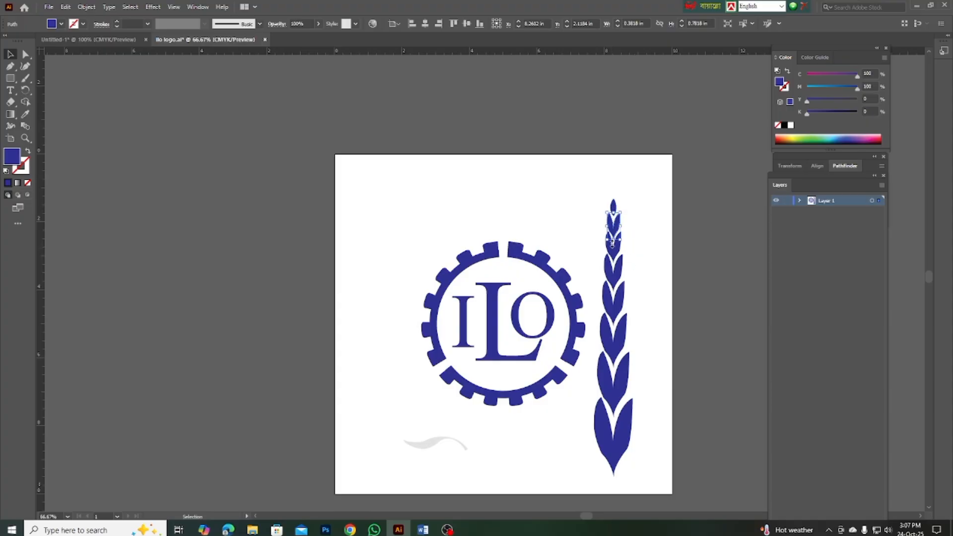
click(86, 7)
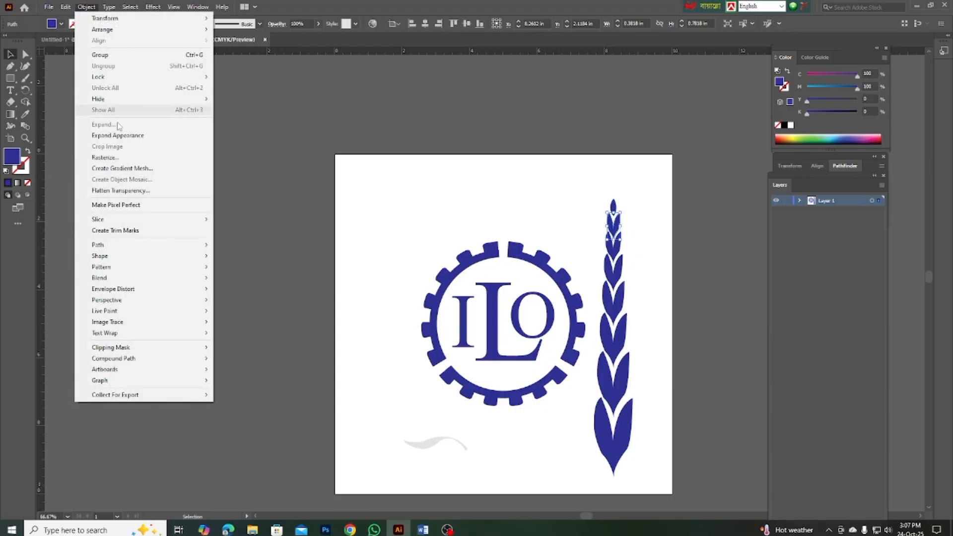
click(119, 135)
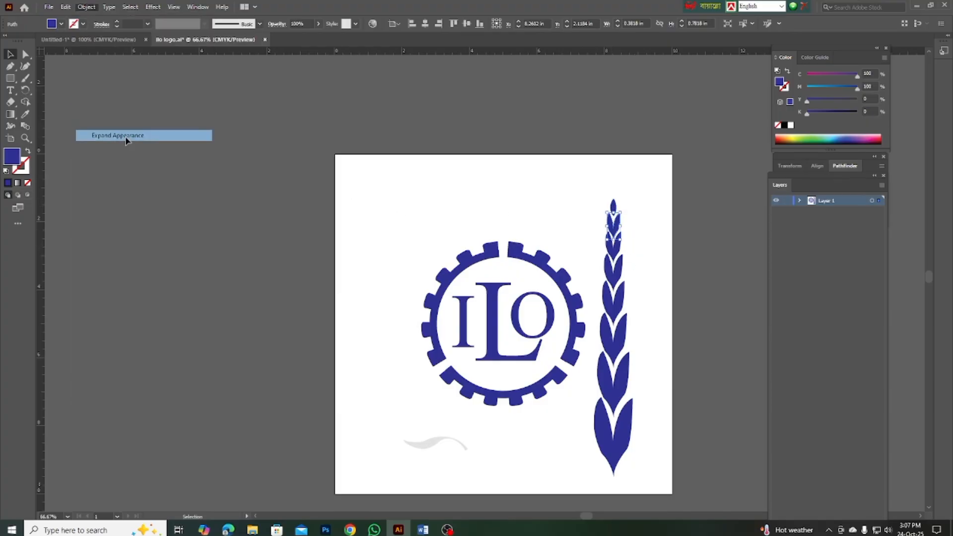
click(82, 8)
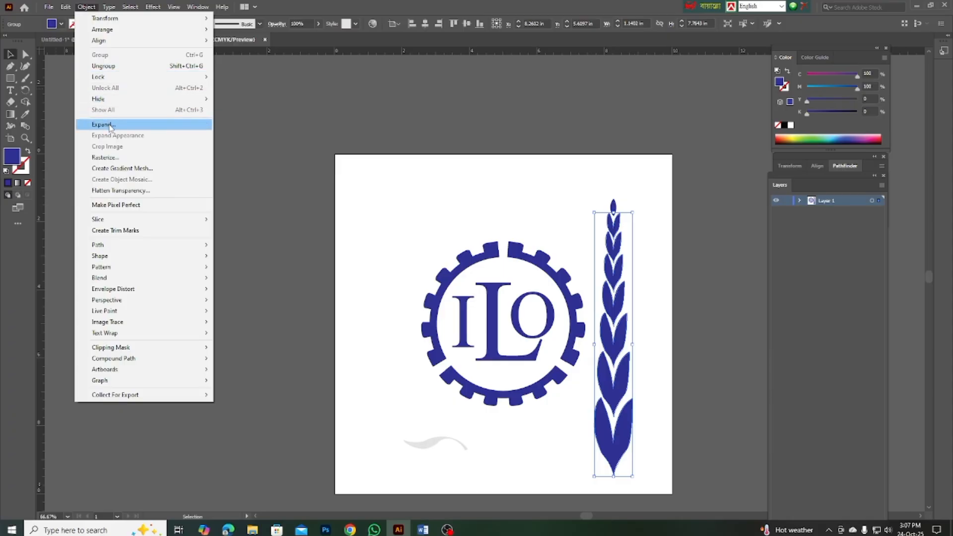
click(110, 125)
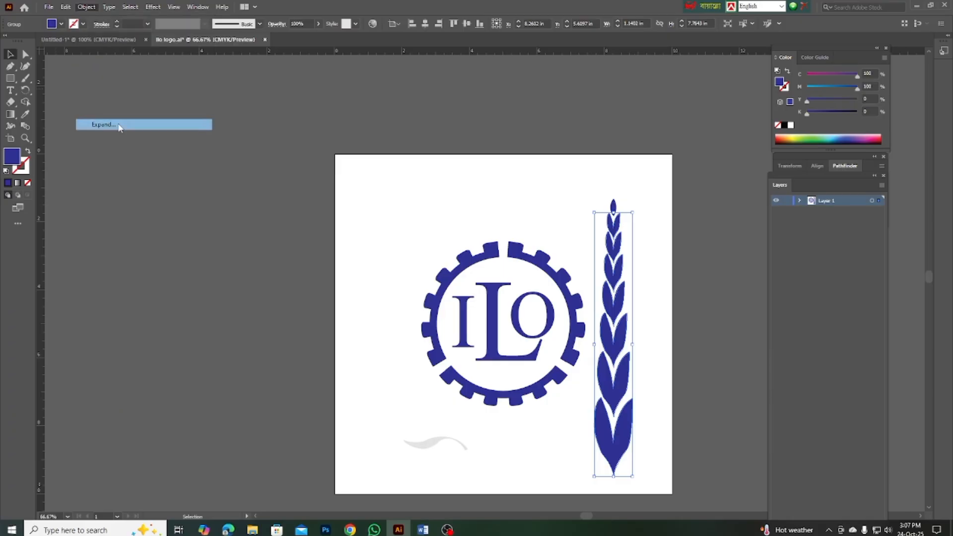
click(630, 183)
drag(621, 222, 631, 221)
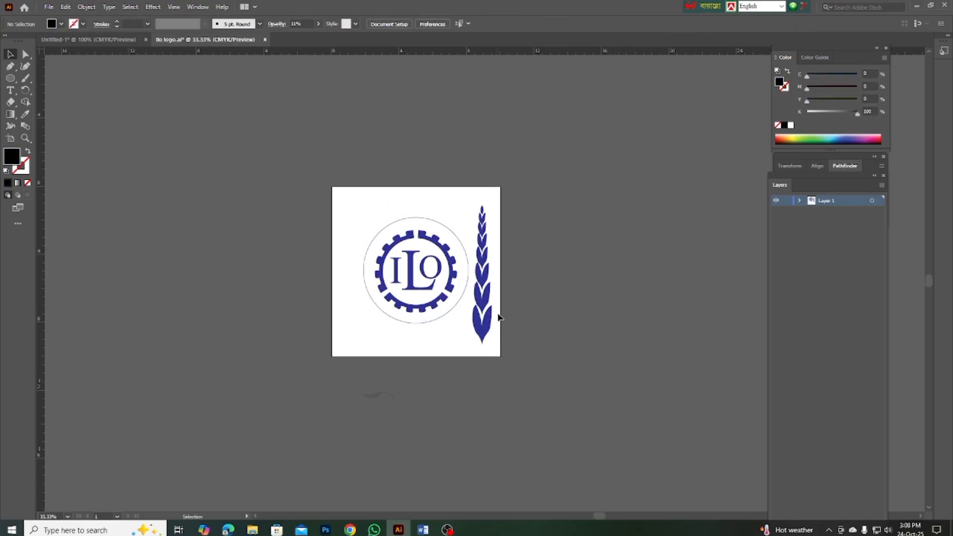
- Place two vertical guides across the outer circle, at about 4.13 in and 5.89 in
scroll(498, 318, up, 2)
key(ctrl+1)
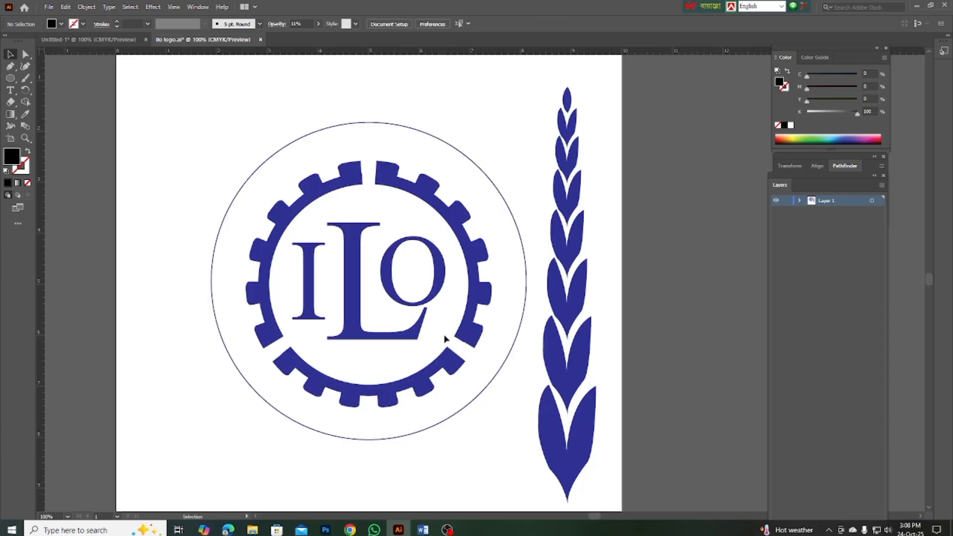
scroll(454, 335, down, 2)
key(ctrl+1)
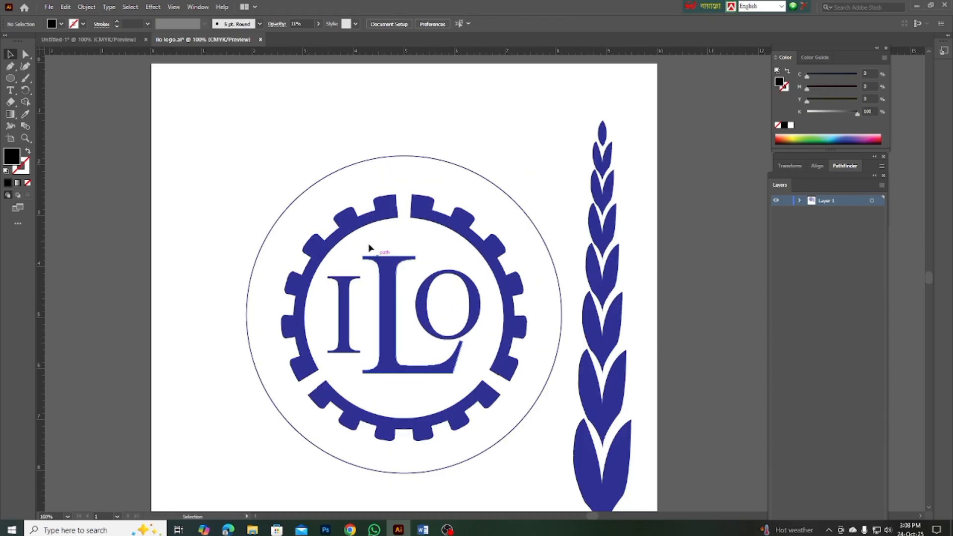
drag(42, 188, 376, 209)
drag(43, 172, 449, 171)
drag(375, 167, 362, 168)
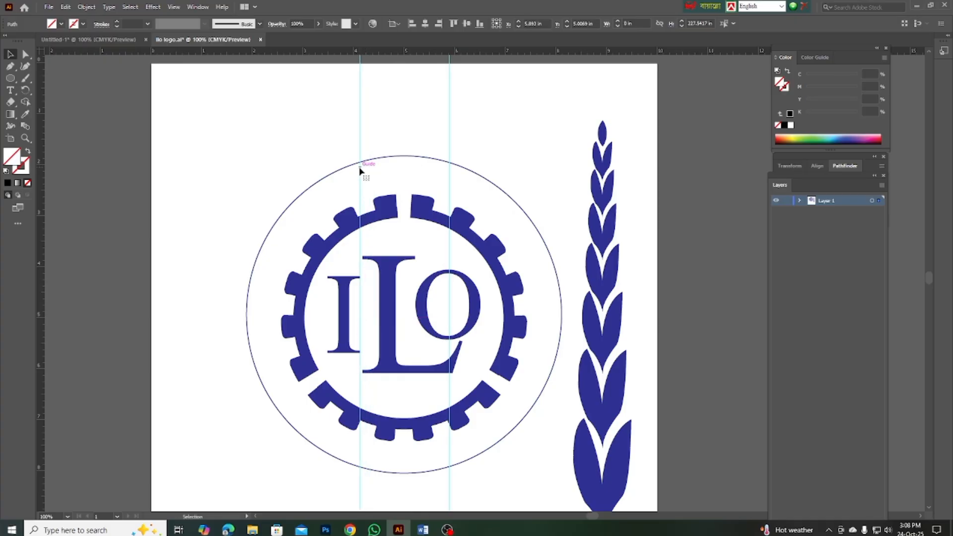
key(ctrl+minus)
scroll(432, 123, up, 2)
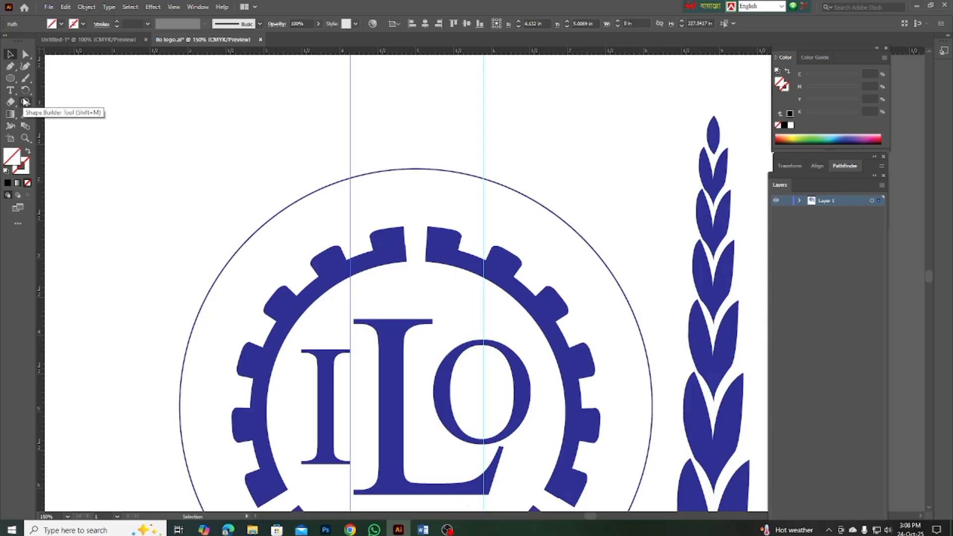
click(24, 92)
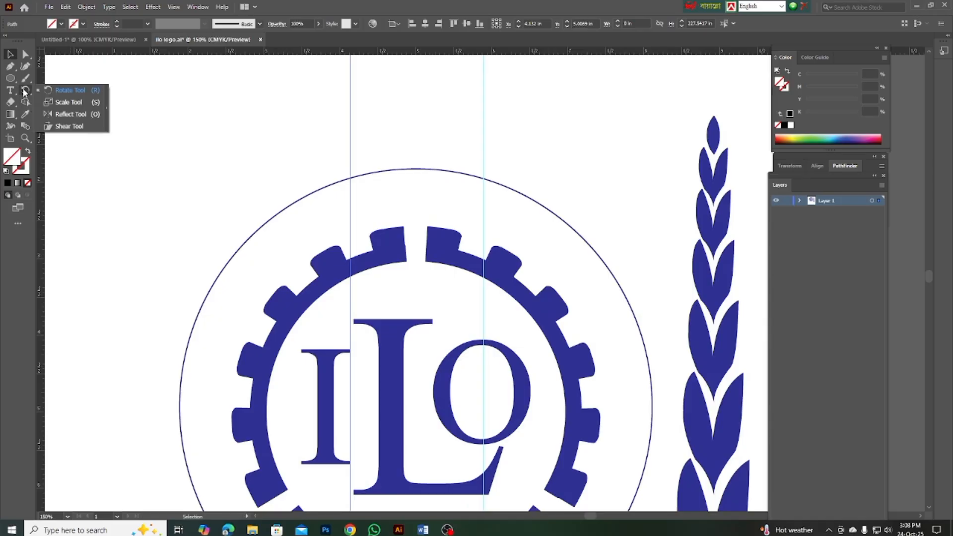
click(23, 76)
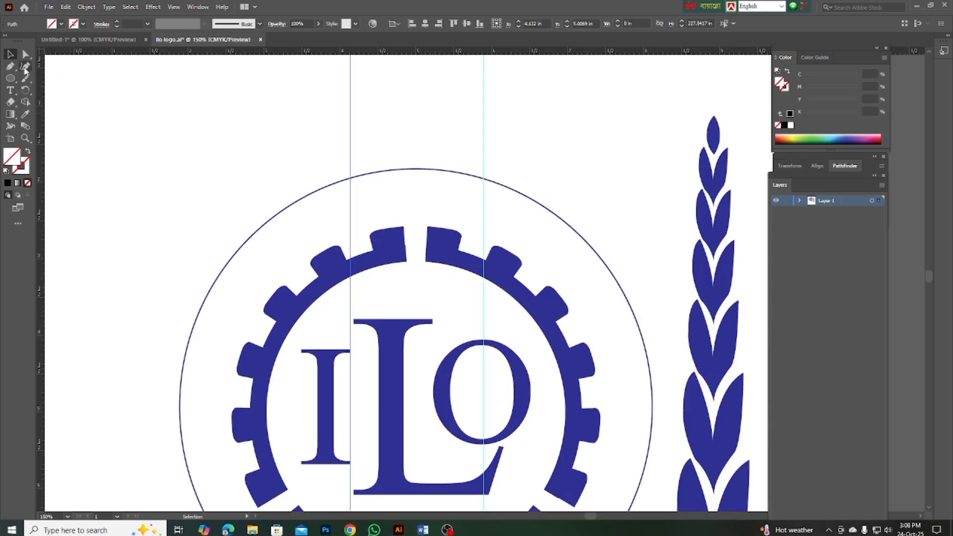
click(10, 91)
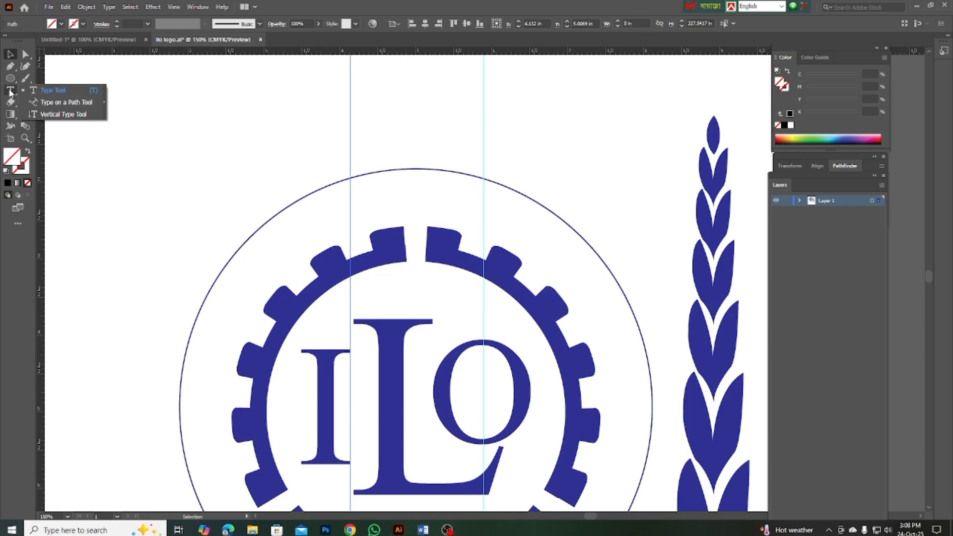
click(11, 80)
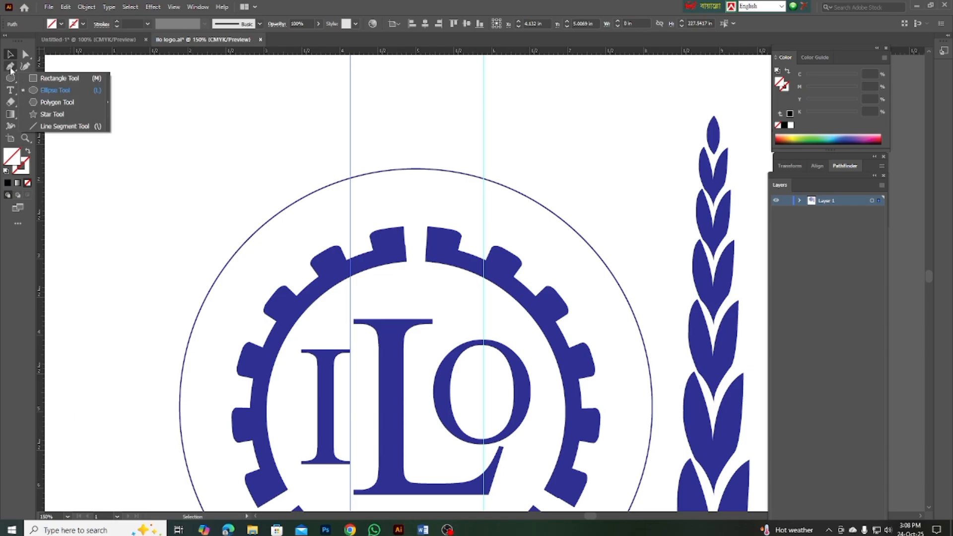
- Cut the thin outer circle with the Scissors tool where both guides cross its upper and lower edges
key(c)
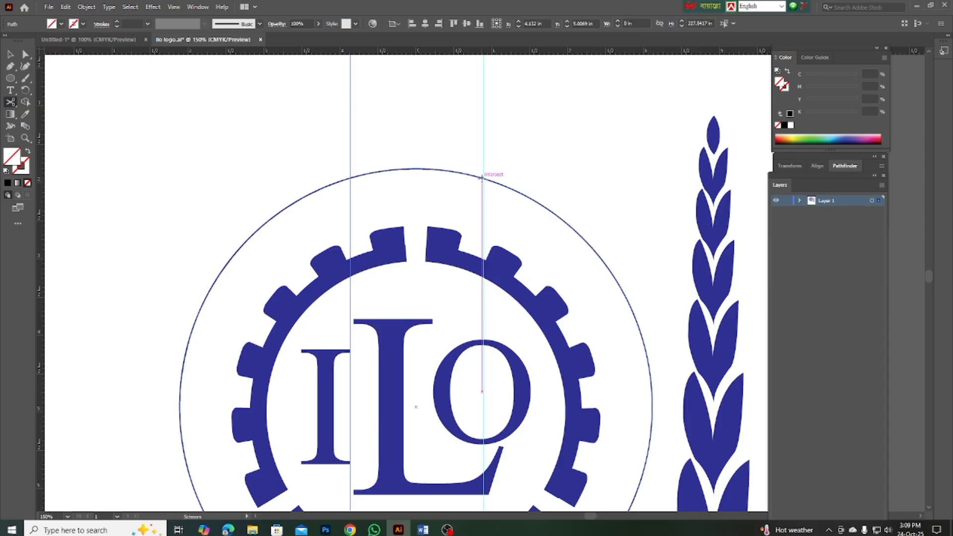
click(481, 178)
click(351, 175)
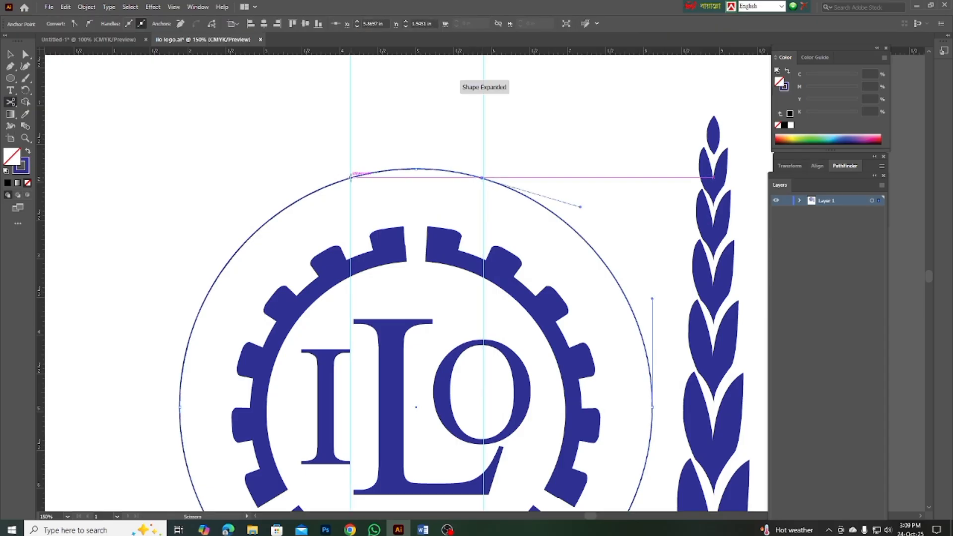
scroll(379, 206, down, 3)
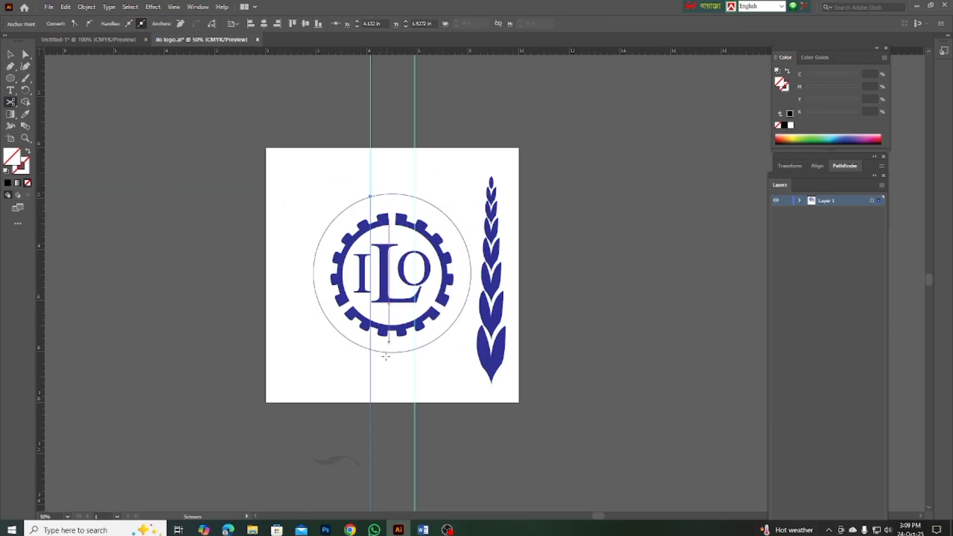
scroll(373, 355, up, 4)
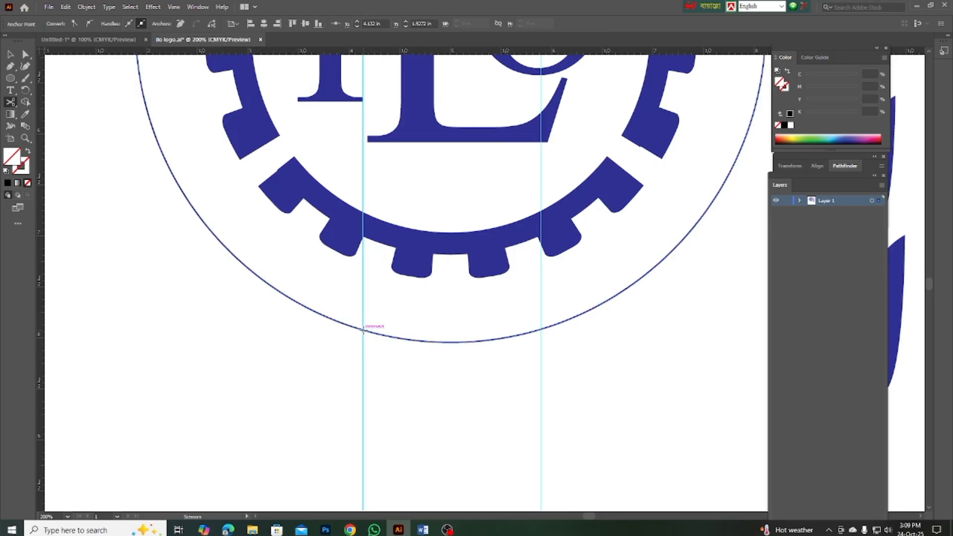
click(363, 330)
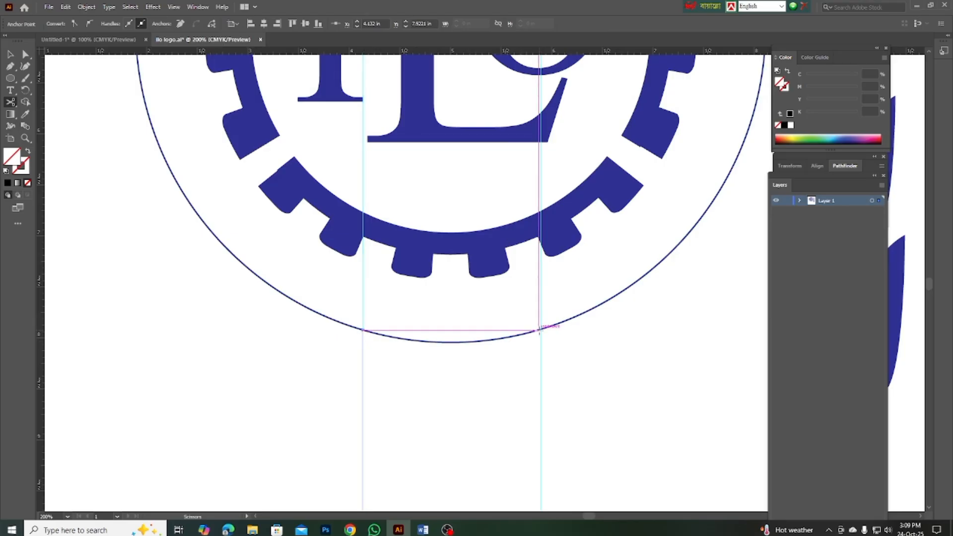
click(539, 330)
- Cut the outer circle again at its lower crossing with the left guide and delete the bottom arc between the guides
click(10, 55)
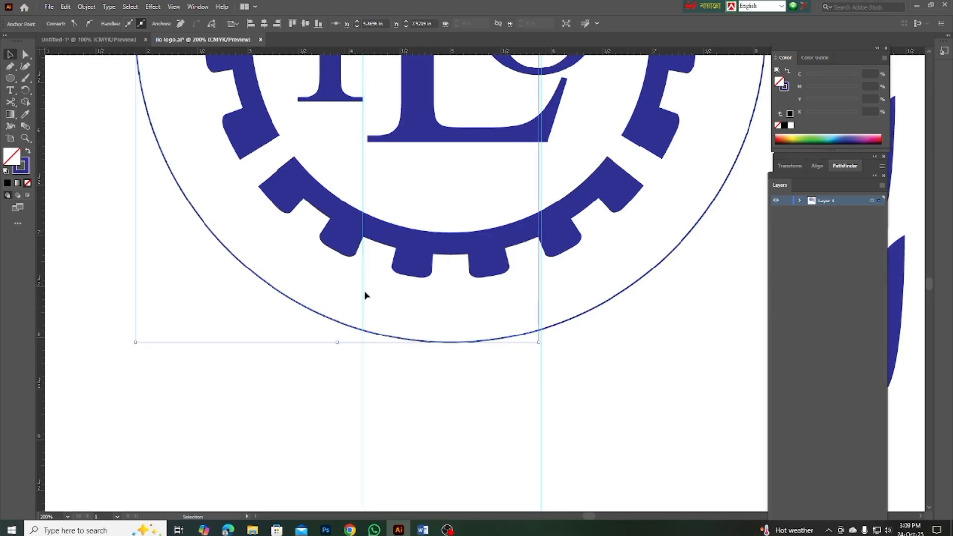
click(460, 342)
click(460, 343)
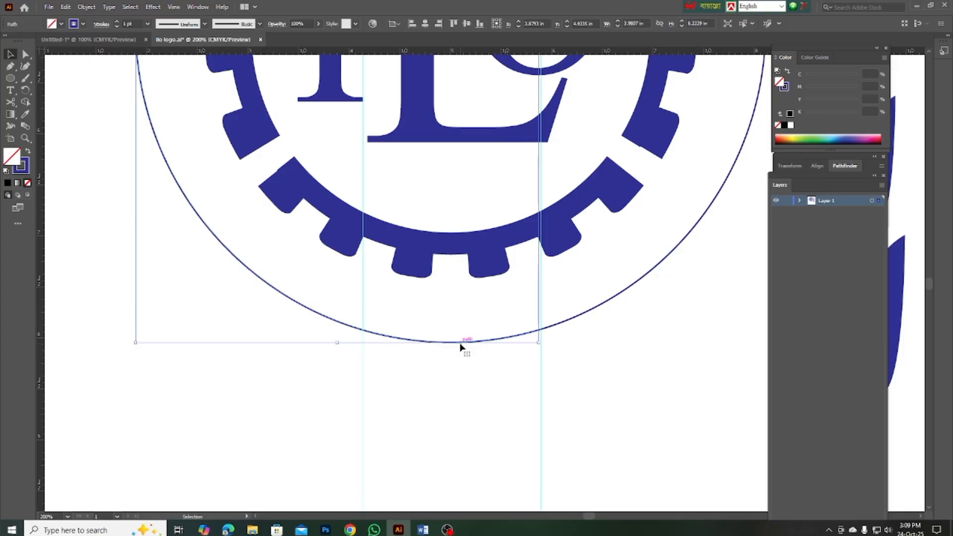
scroll(454, 347, down, 1)
click(10, 55)
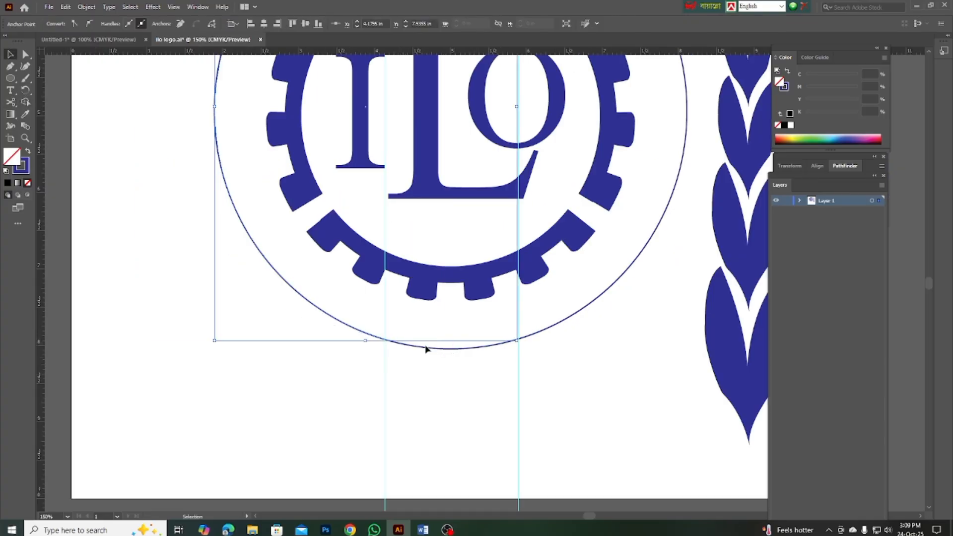
click(435, 354)
click(445, 350)
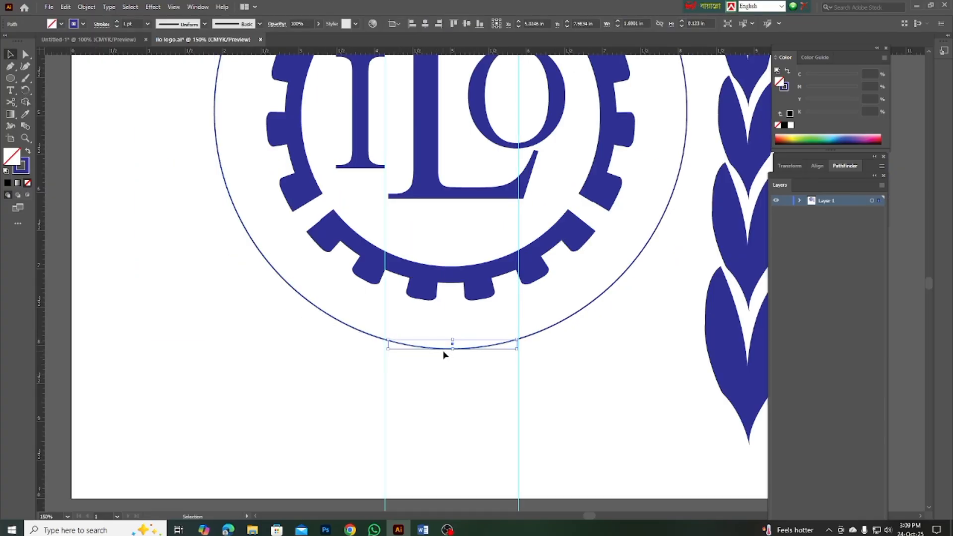
key(Delete)
scroll(462, 384, up, 5)
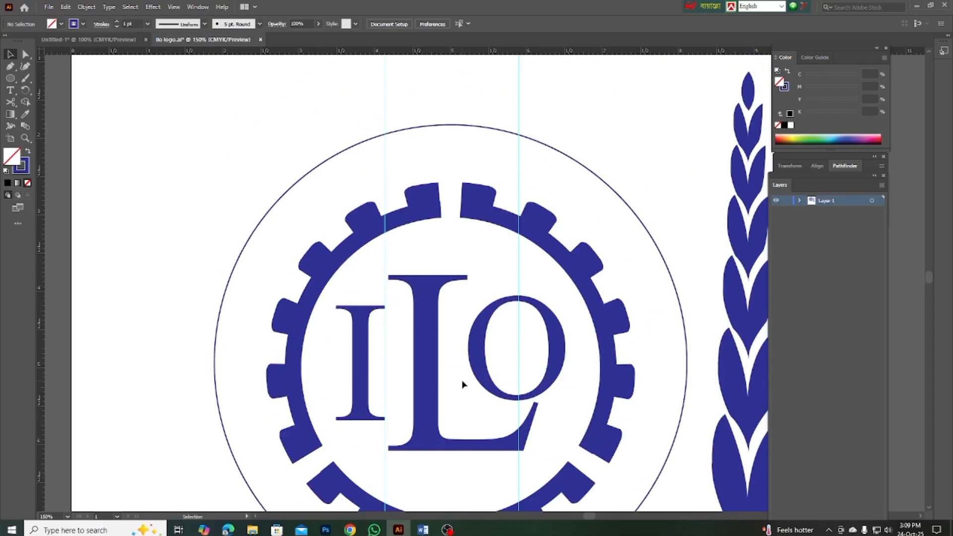
- Delete the upper arc of the outer circle that lies between the two vertical guides
click(427, 128)
key(ctrl+=)
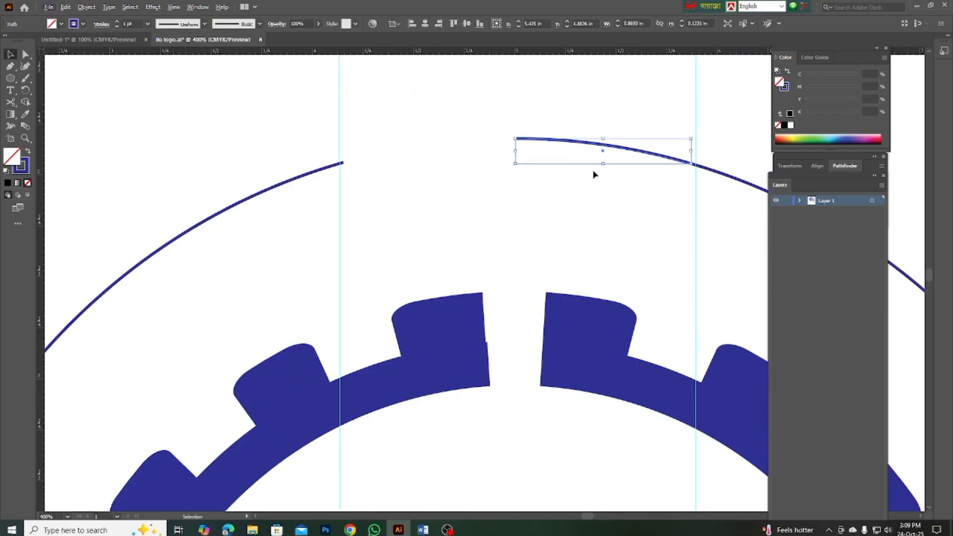
key(Delete)
- Create an Art Brush from the leaf column with its default downward direction and apply it to the right arc
alt+scroll(546, 188, down, 5)
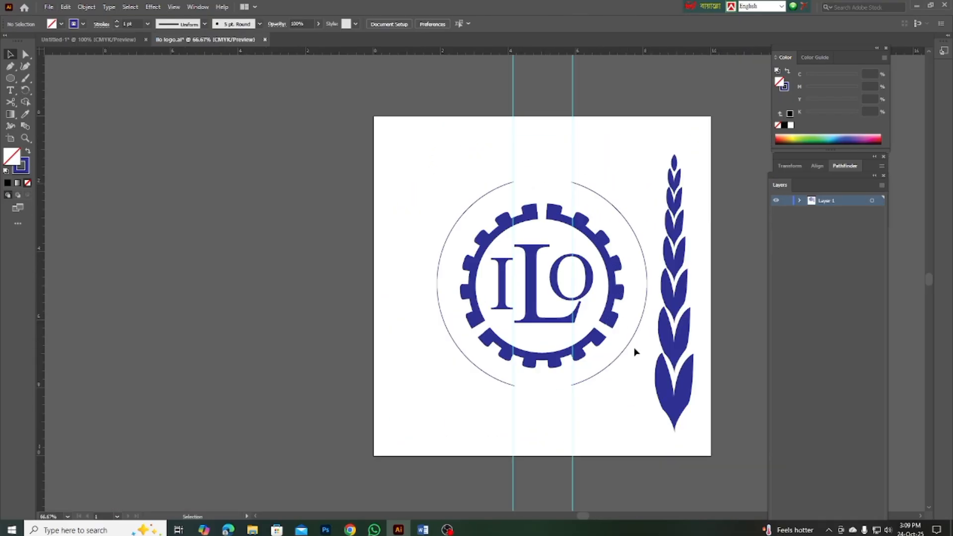
scroll(635, 352, up, 1)
drag(584, 515, 594, 513)
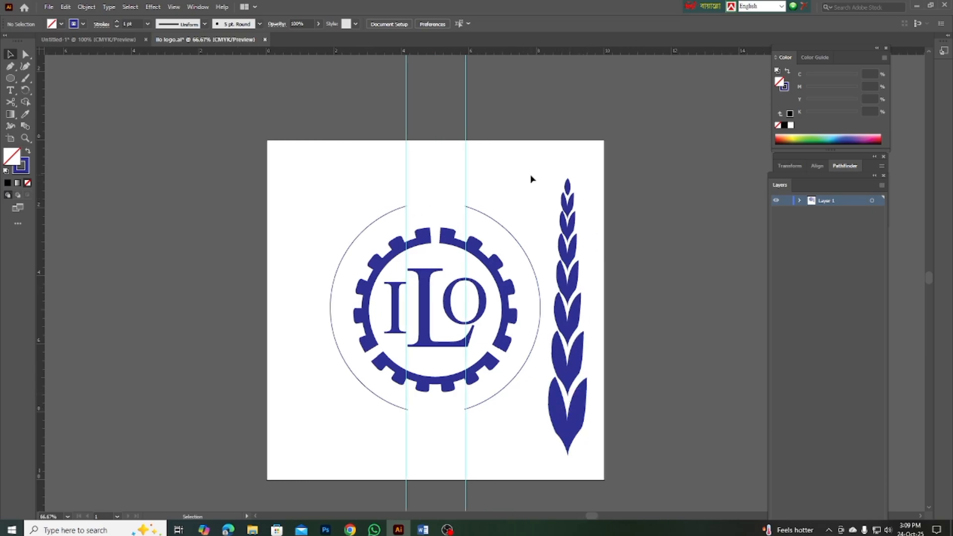
click(199, 7)
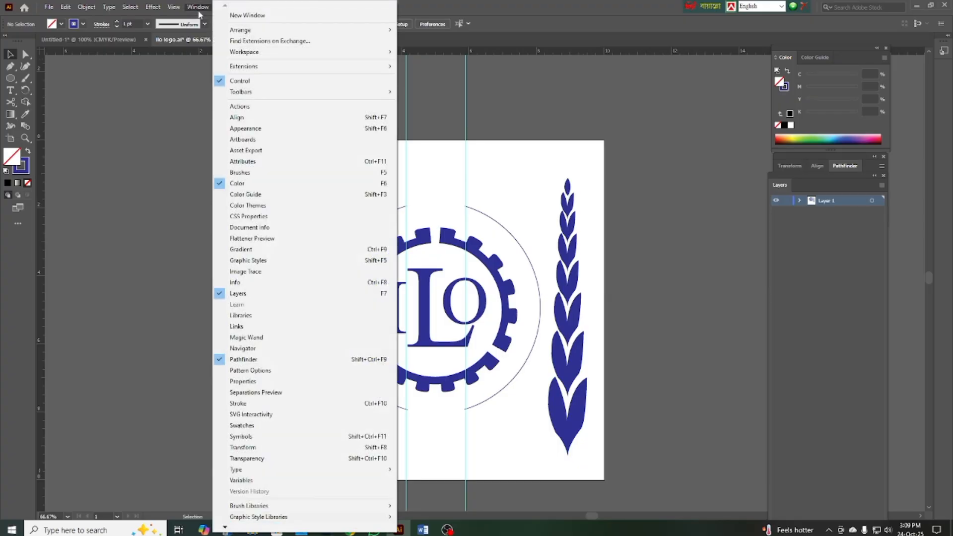
click(198, 7)
click(199, 7)
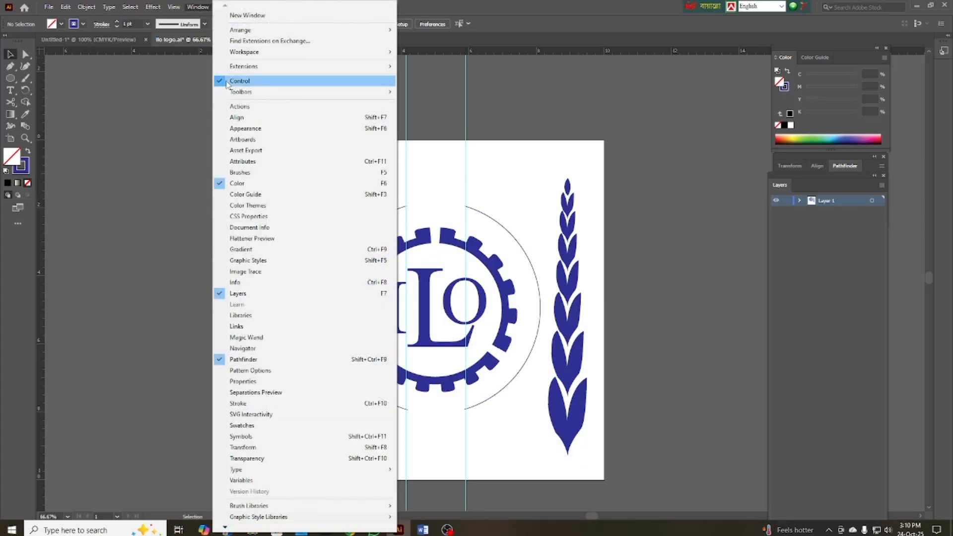
click(254, 173)
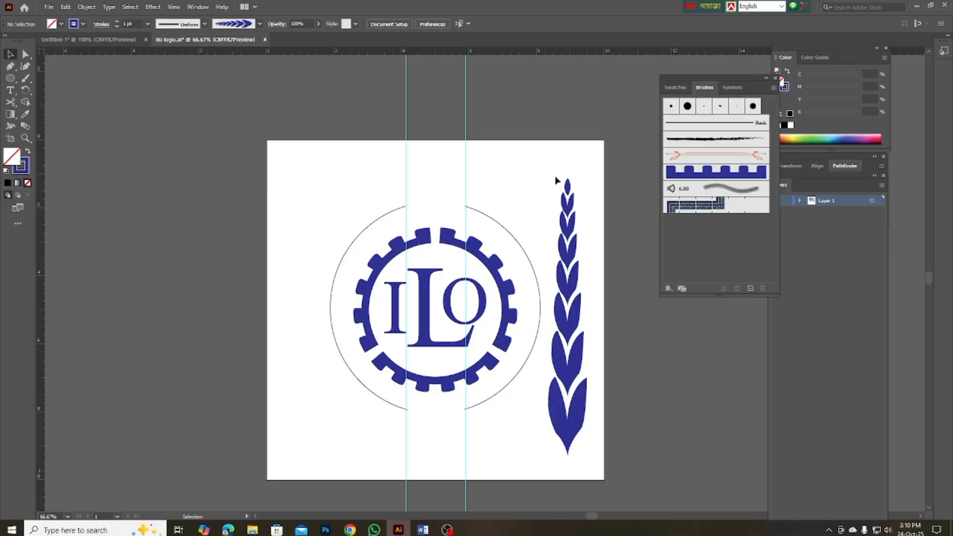
mouse_move(557, 175)
mouse_down()
mouse_move(579, 213)
mouse_move(702, 240)
mouse_up()
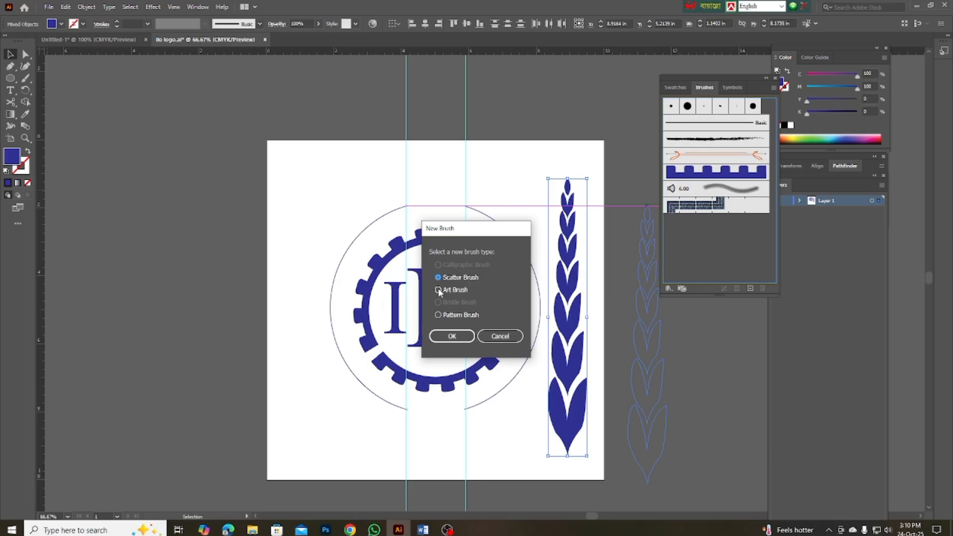
click(439, 290)
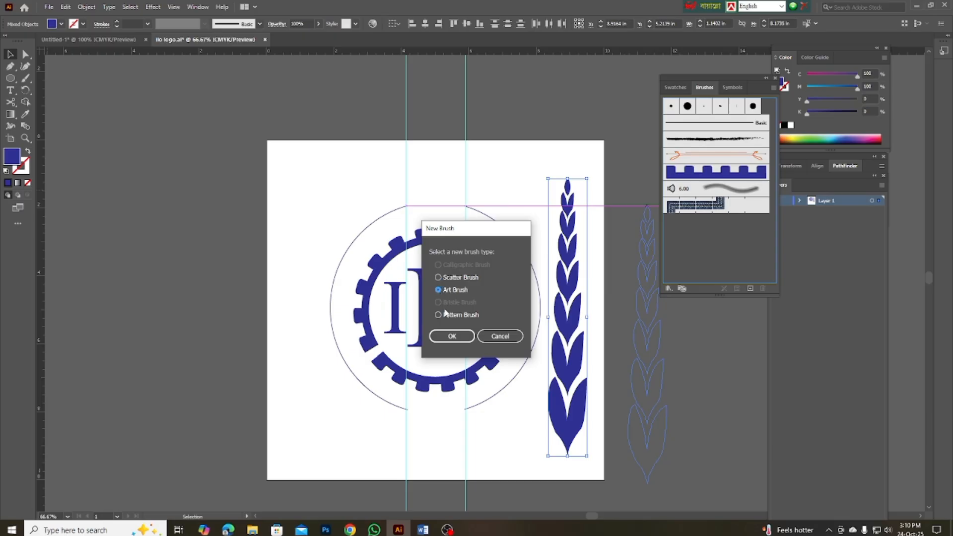
click(451, 337)
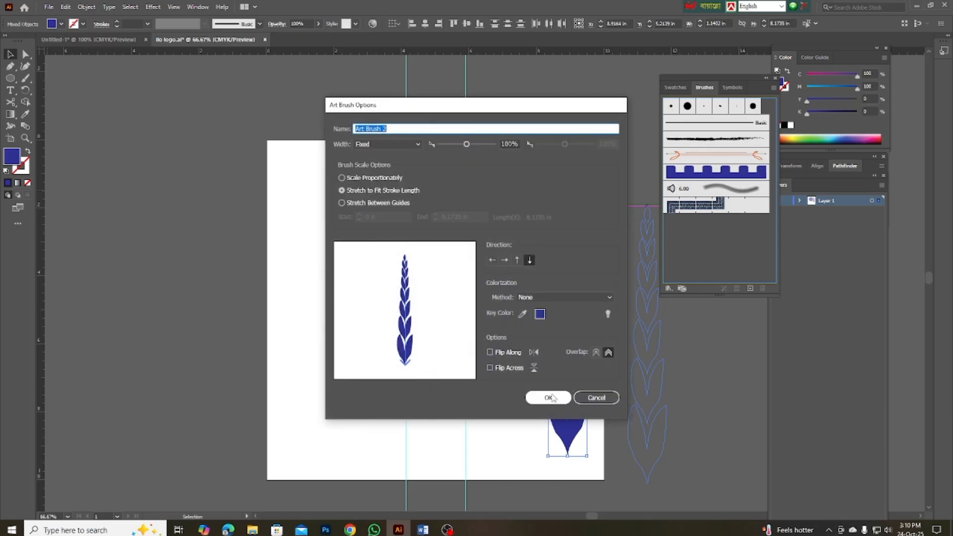
click(550, 397)
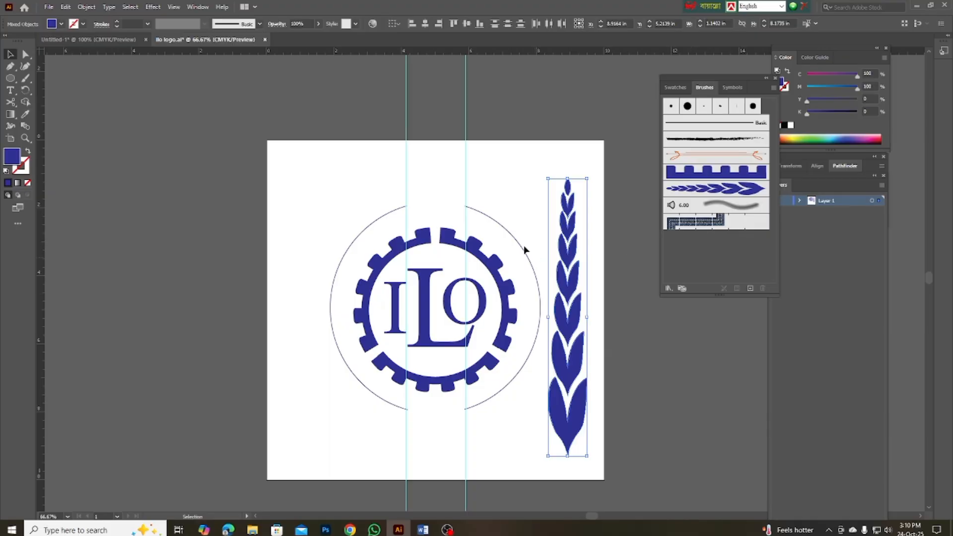
click(506, 232)
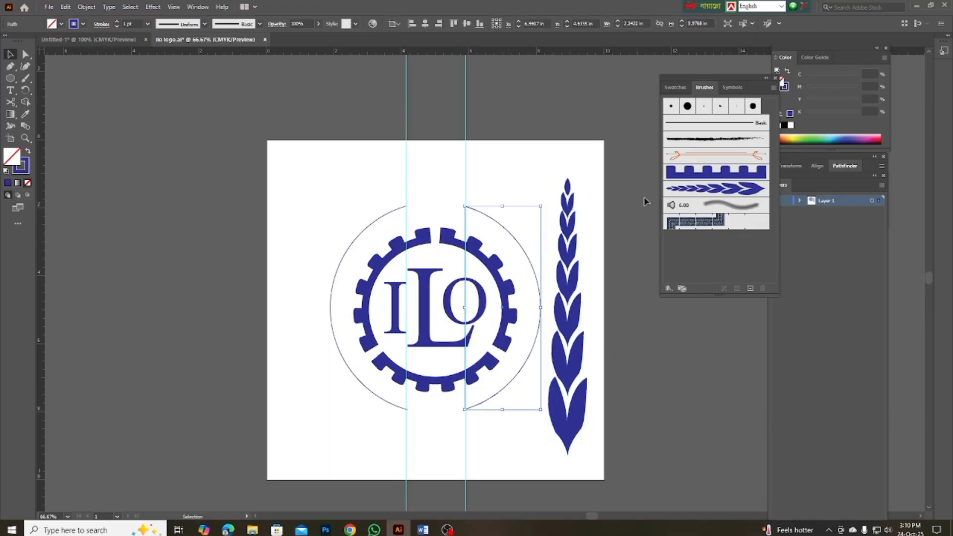
click(696, 190)
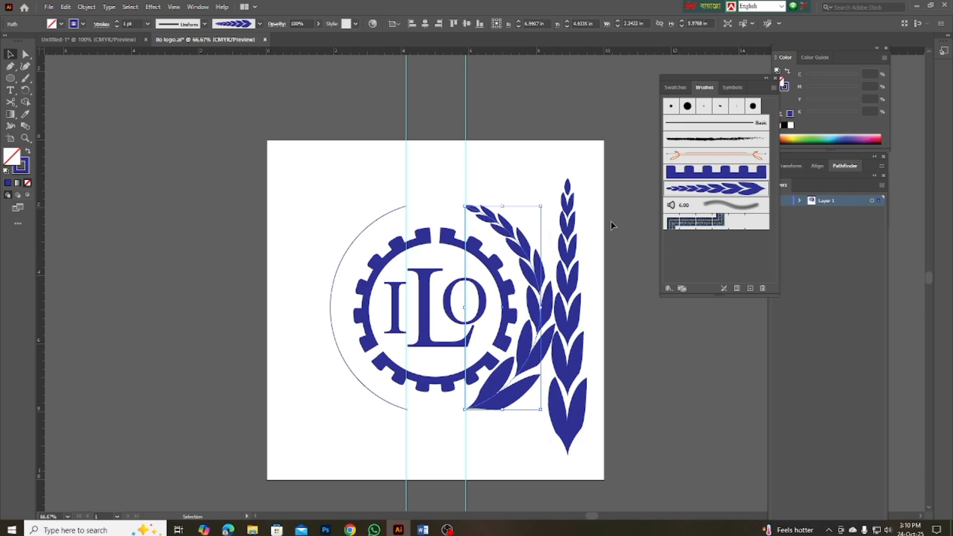
- Create a second Art Brush from the leaf column with its direction set upward and apply it to the left arc
click(568, 208)
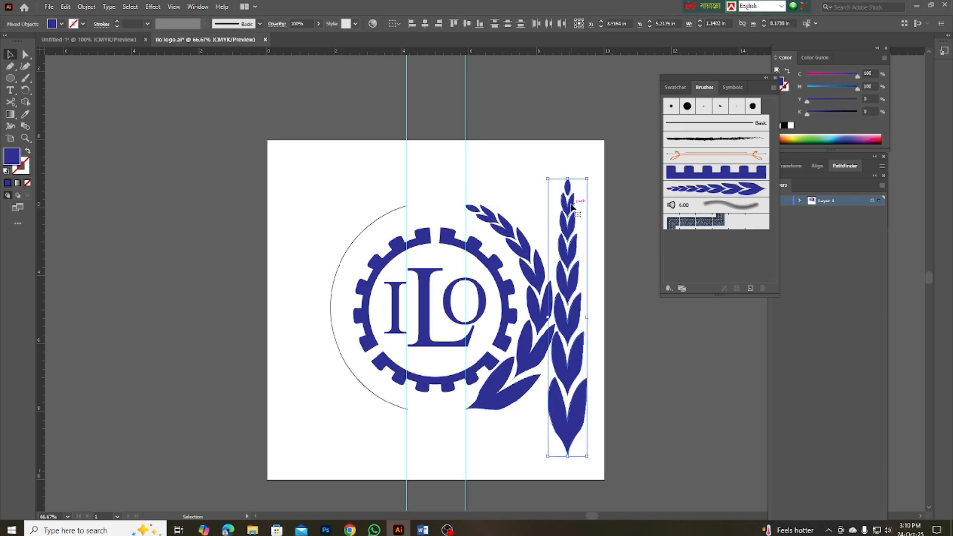
mouse_move(569, 209)
mouse_down()
mouse_move(668, 215)
mouse_move(736, 245)
mouse_move(683, 287)
mouse_up()
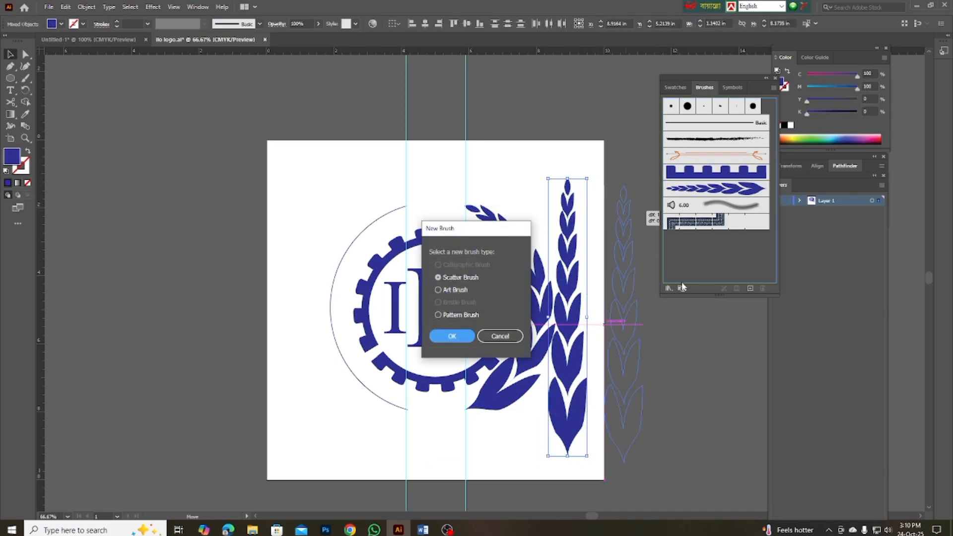
click(439, 289)
click(447, 336)
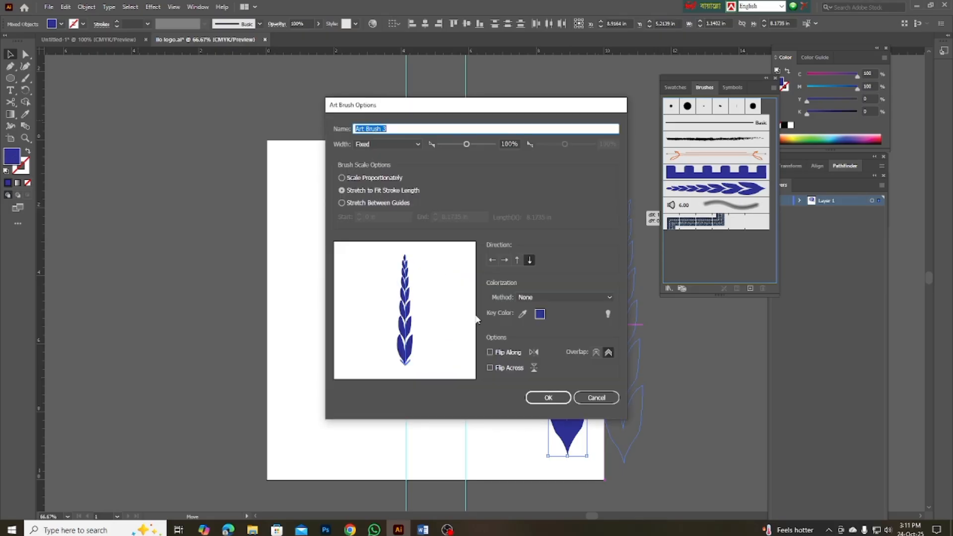
click(517, 260)
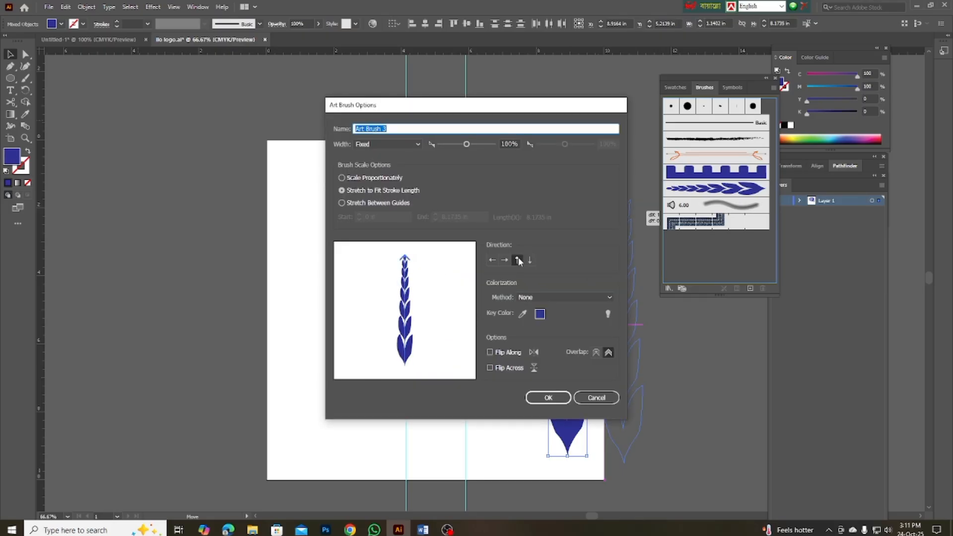
click(548, 398)
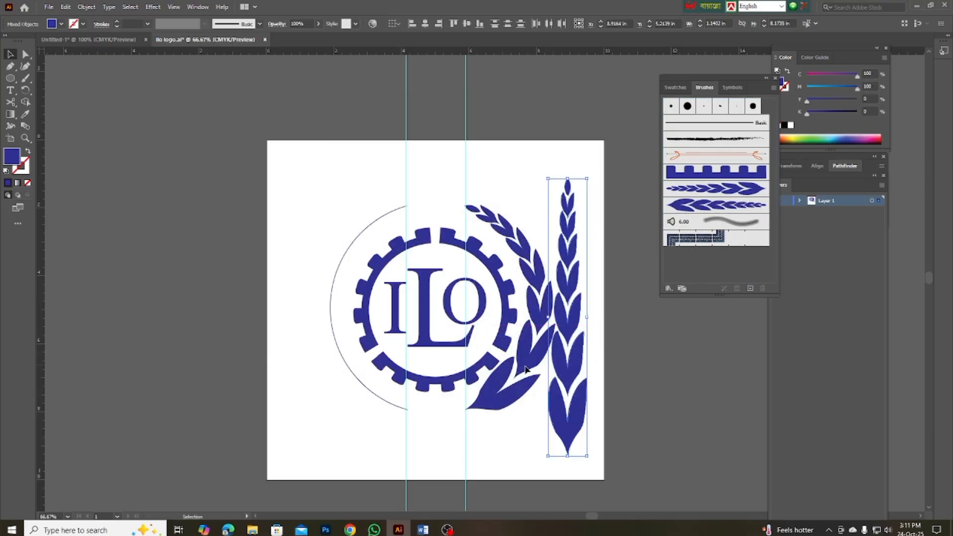
click(361, 234)
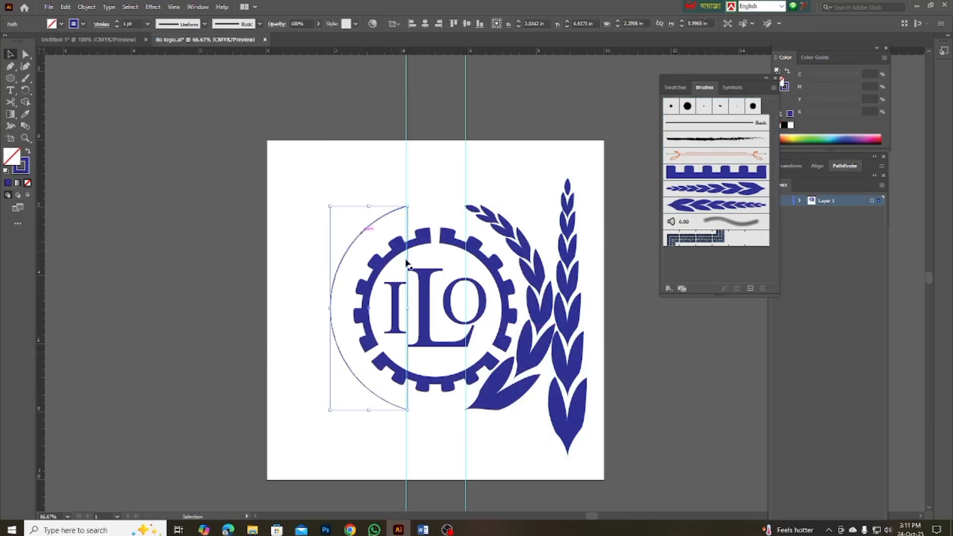
click(714, 206)
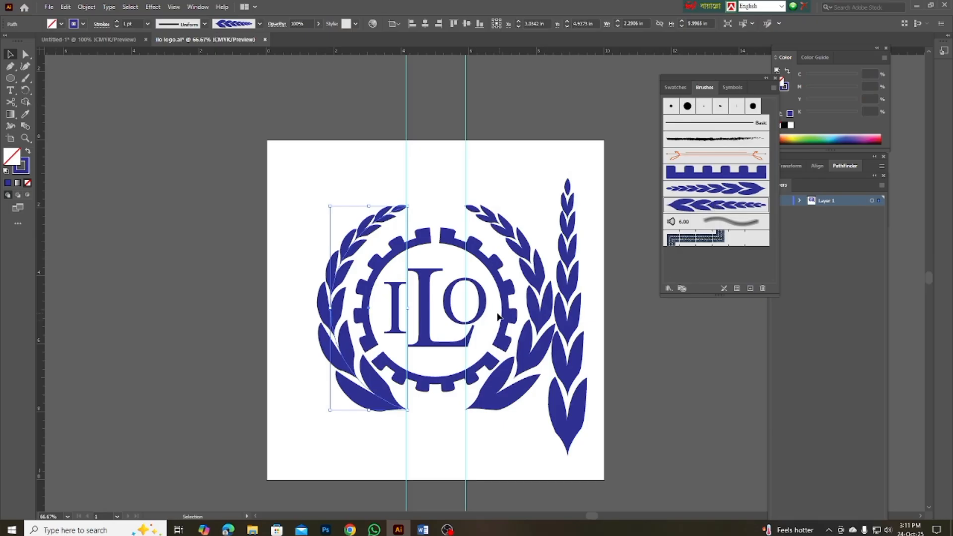
- Set the stroke weight of the left and right leaf arcs to 0.75 pt
scroll(498, 316, down, 1)
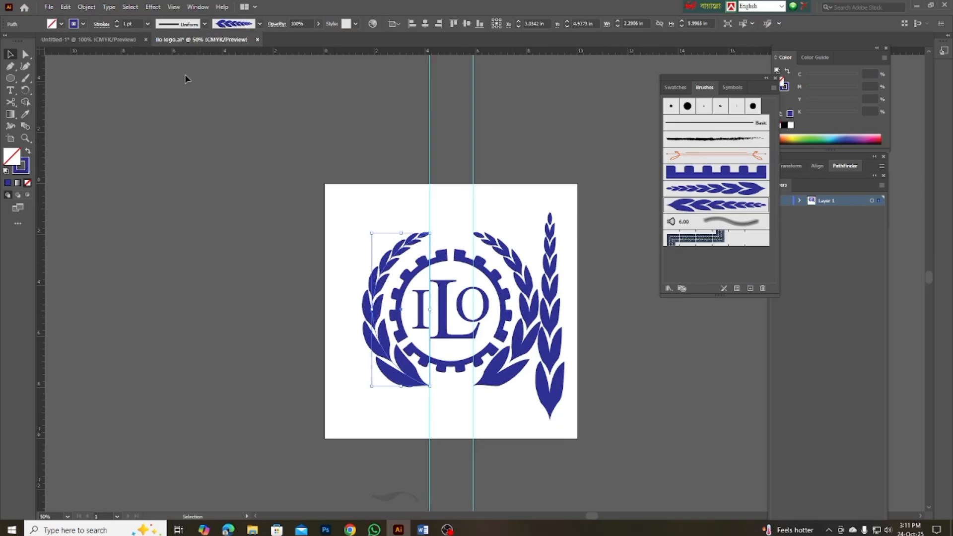
click(117, 26)
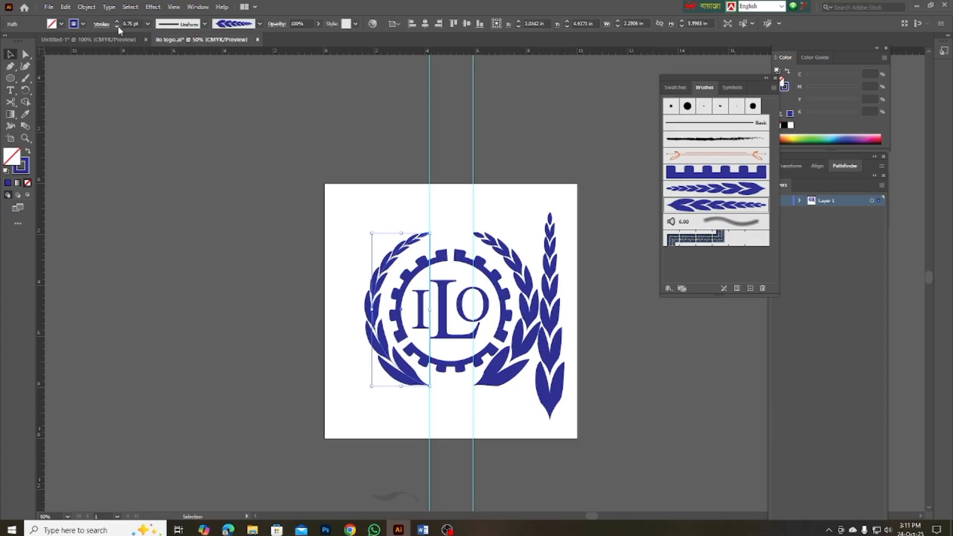
click(511, 256)
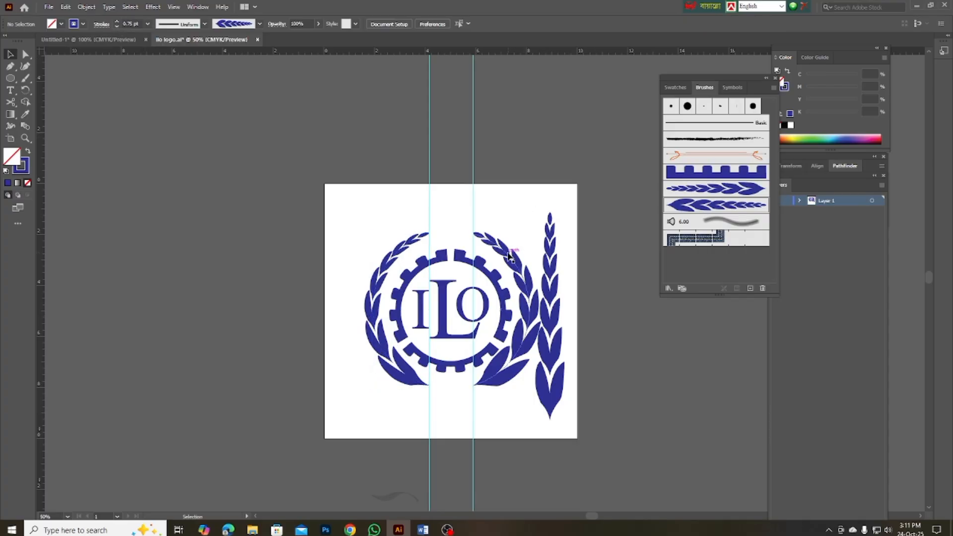
click(117, 26)
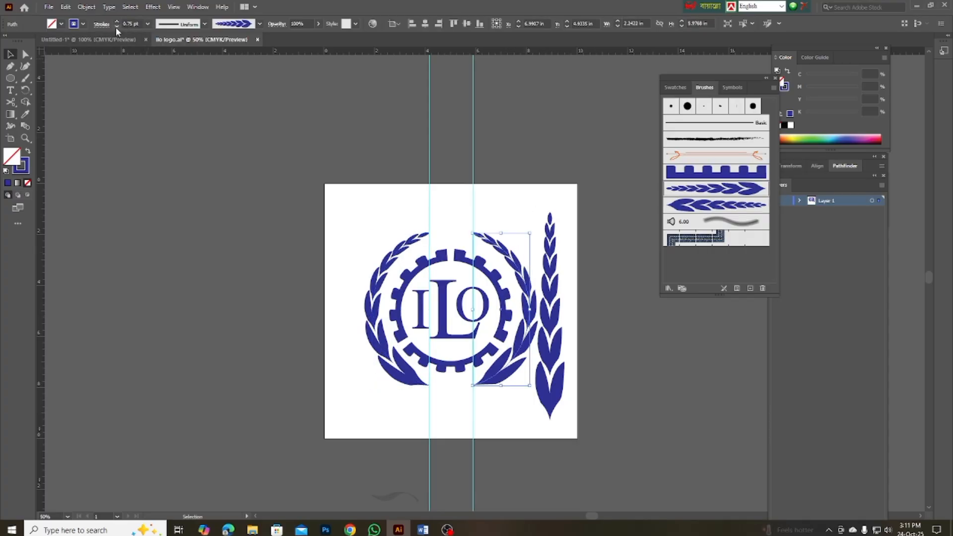
- Delete the original straight leaf column beside the emblem
click(541, 164)
drag(520, 213, 569, 248)
key(Delete)
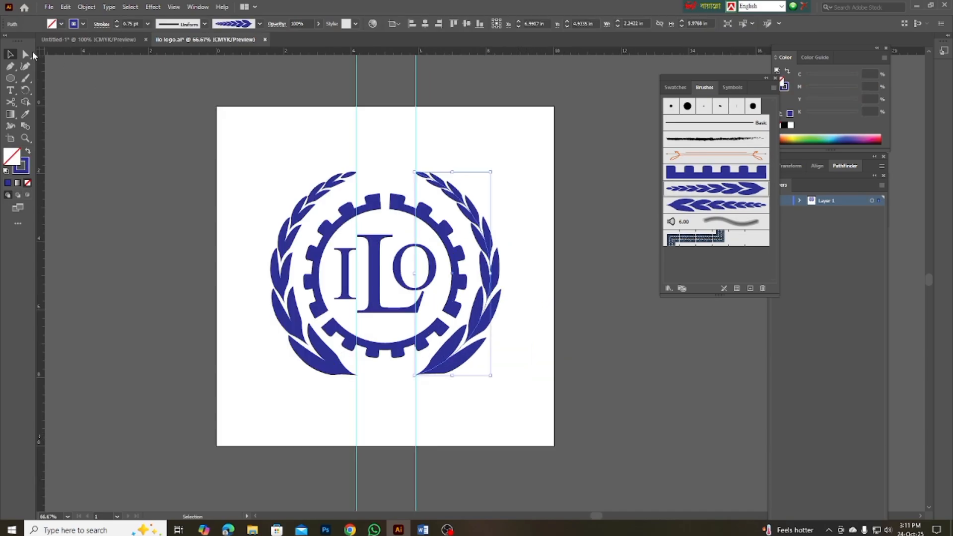
- Reshape the lower ends of the right and left leaf arcs by pulling their anchor handles slightly downward with Direct Selection
click(25, 53)
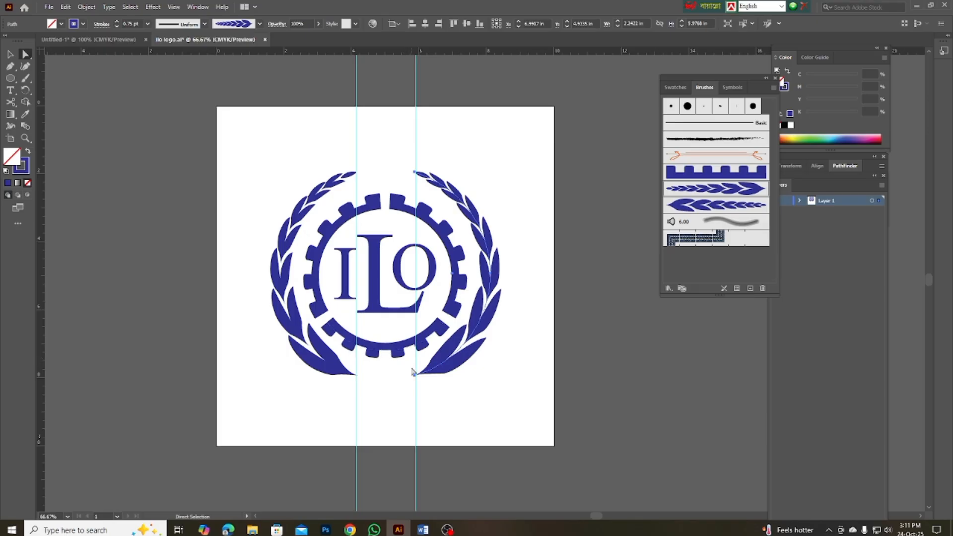
drag(412, 368, 461, 377)
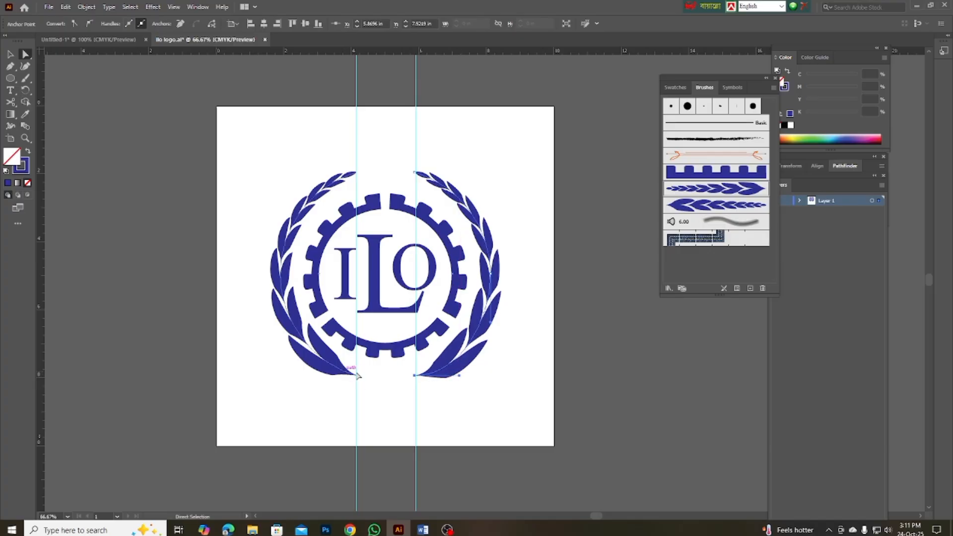
click(357, 376)
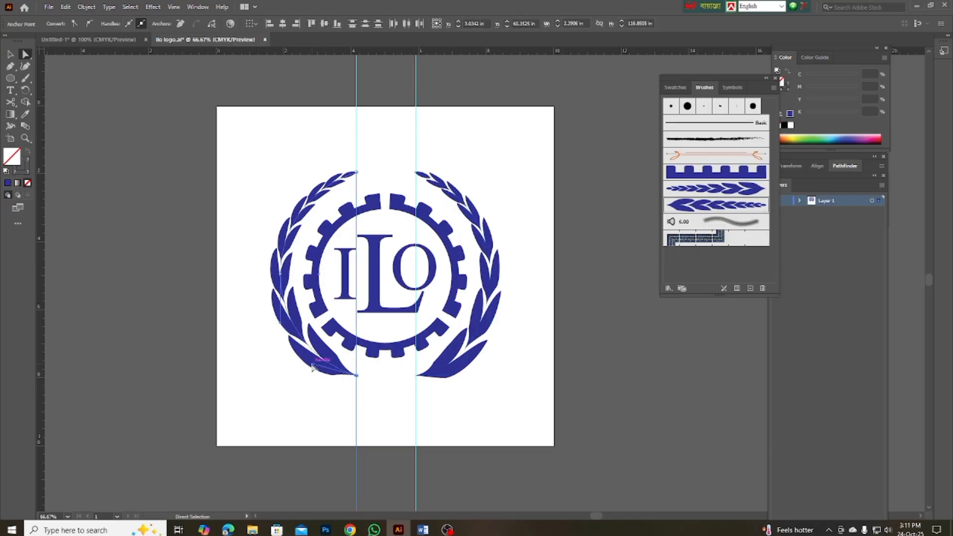
drag(312, 366, 311, 375)
click(474, 388)
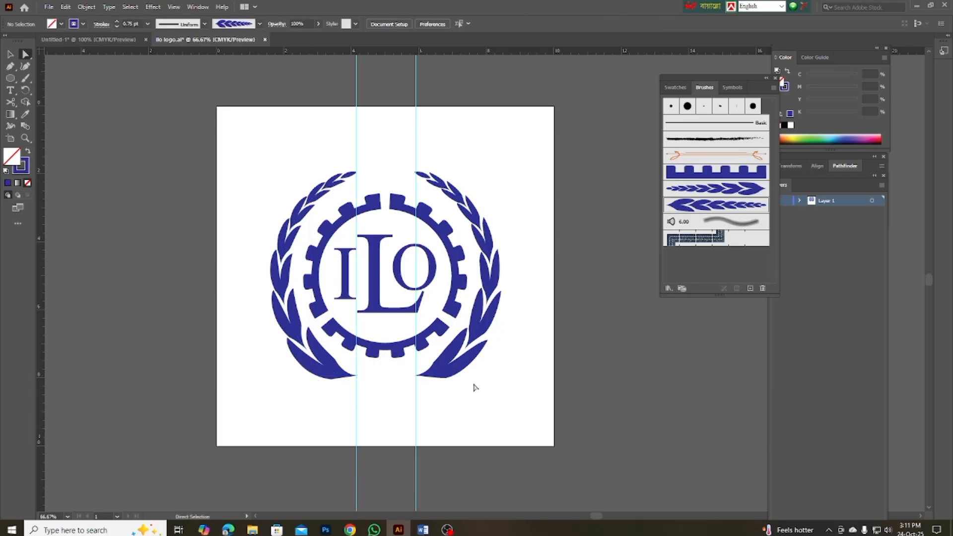
- Draw the wavy upper edge of a ribbon with the Pen tool, from below the left leaf arc to a tail end below the ring
scroll(476, 385, down, 2)
scroll(481, 377, up, 1)
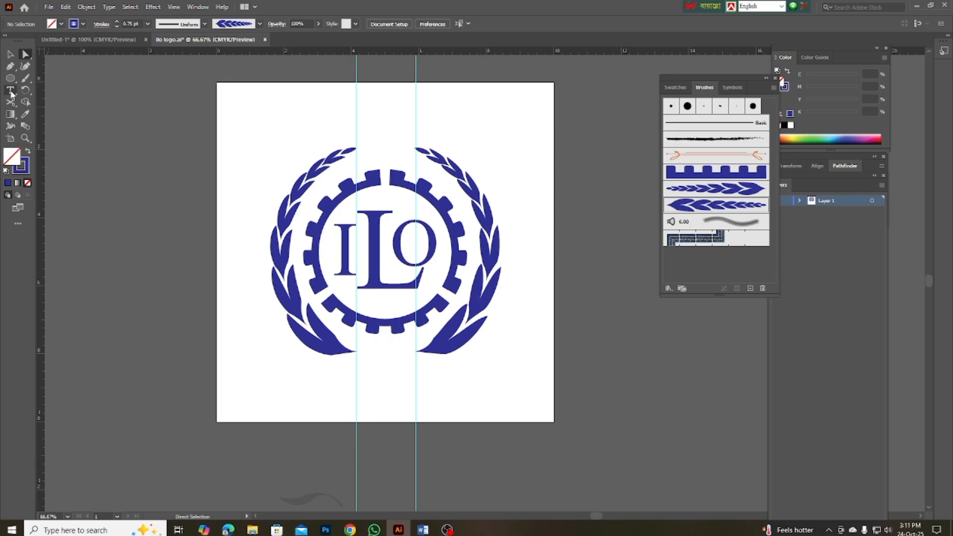
click(11, 68)
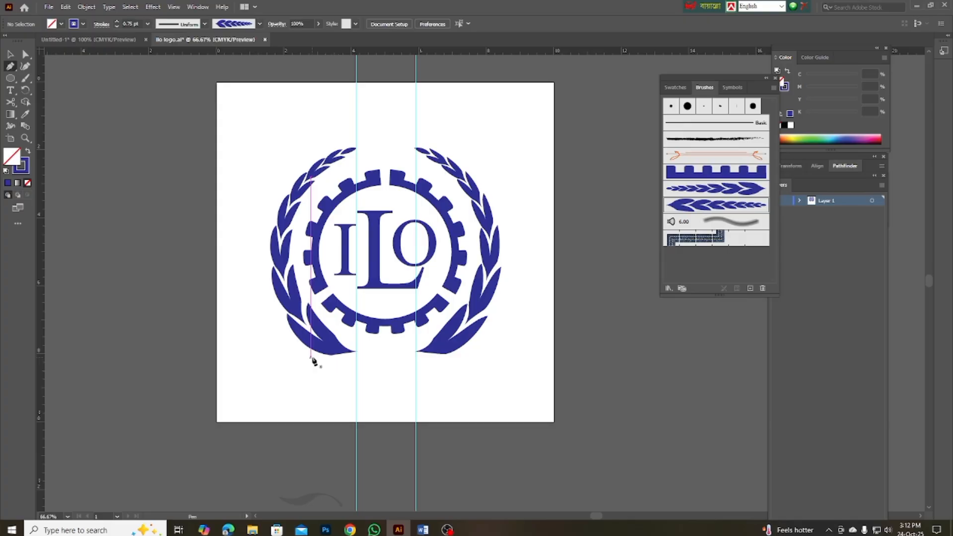
click(311, 357)
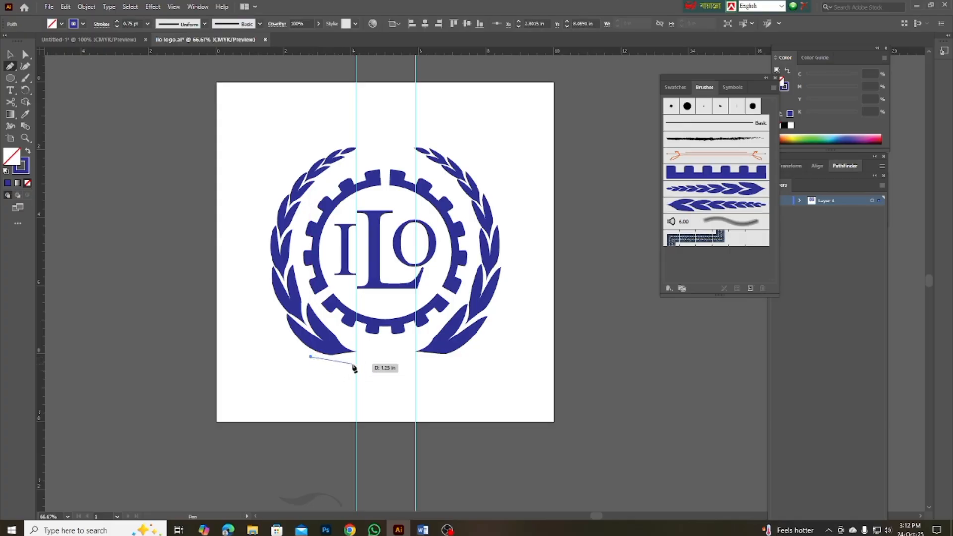
drag(353, 361, 373, 354)
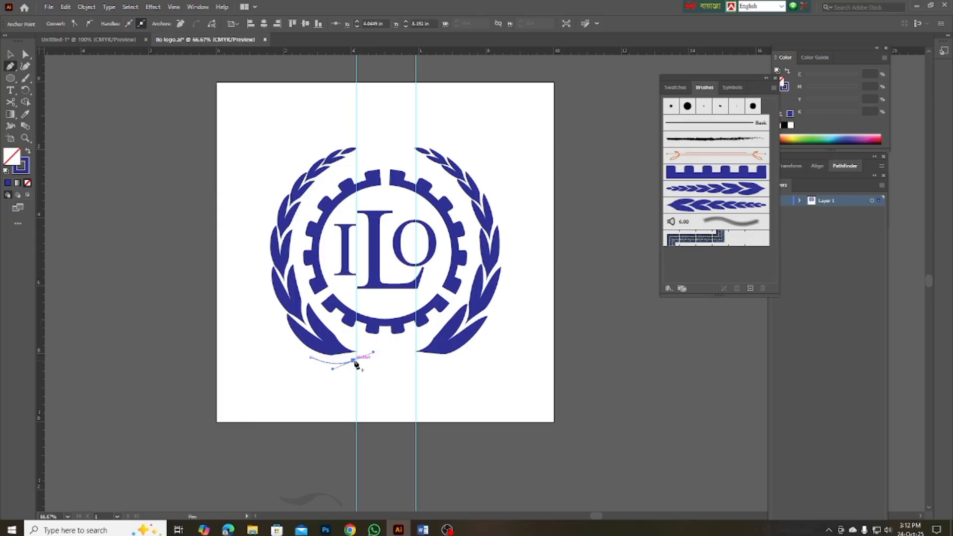
click(353, 362)
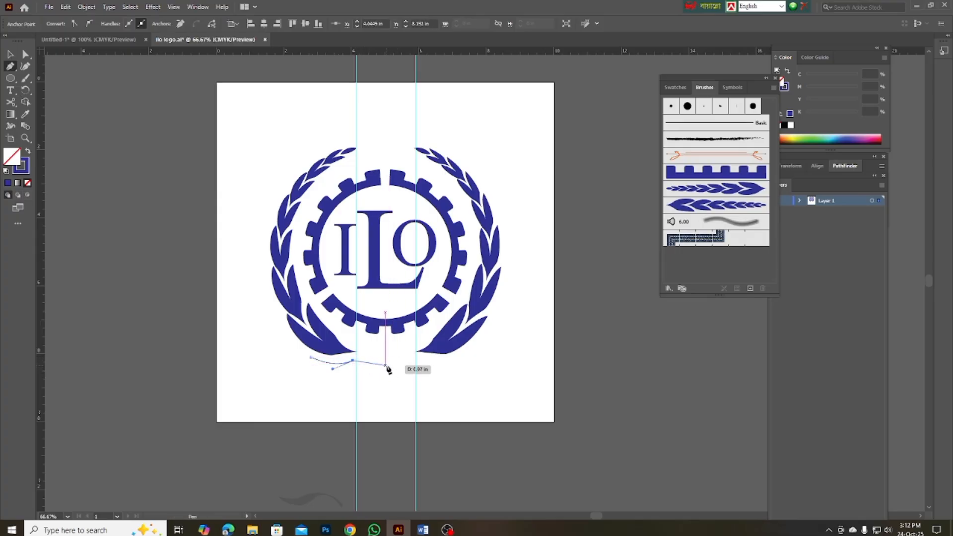
drag(386, 367, 395, 381)
click(385, 365)
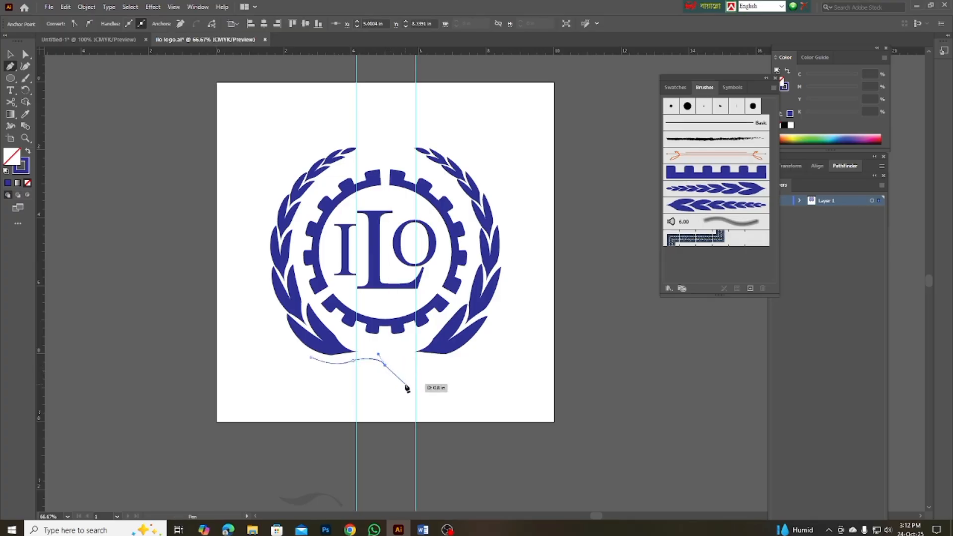
drag(406, 391, 405, 394)
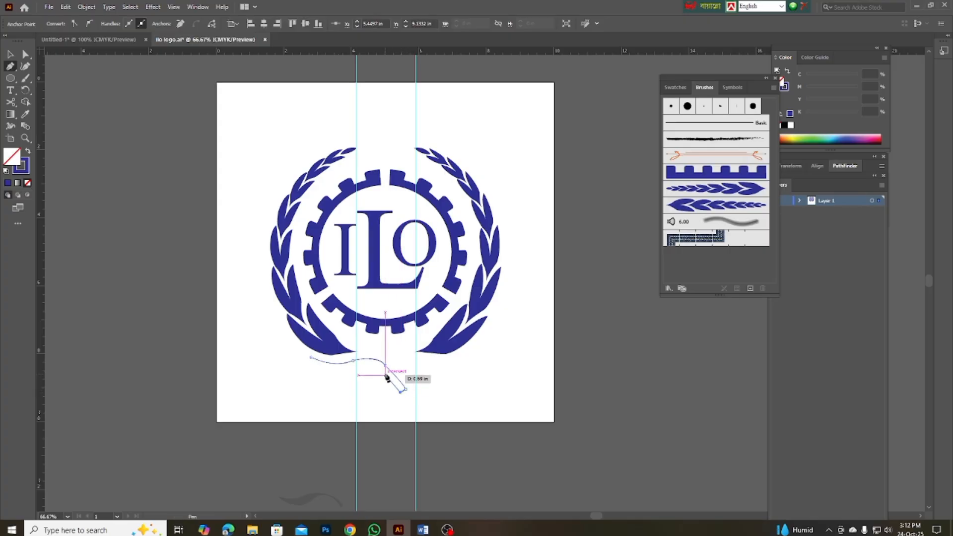
- Close the ribbon with a curved lower edge, about 2.8 by 1 in overall, and swap its fill and stroke to make it solid blue
mouse_move(381, 369)
mouse_down()
mouse_move(372, 368)
mouse_move(383, 372)
mouse_up()
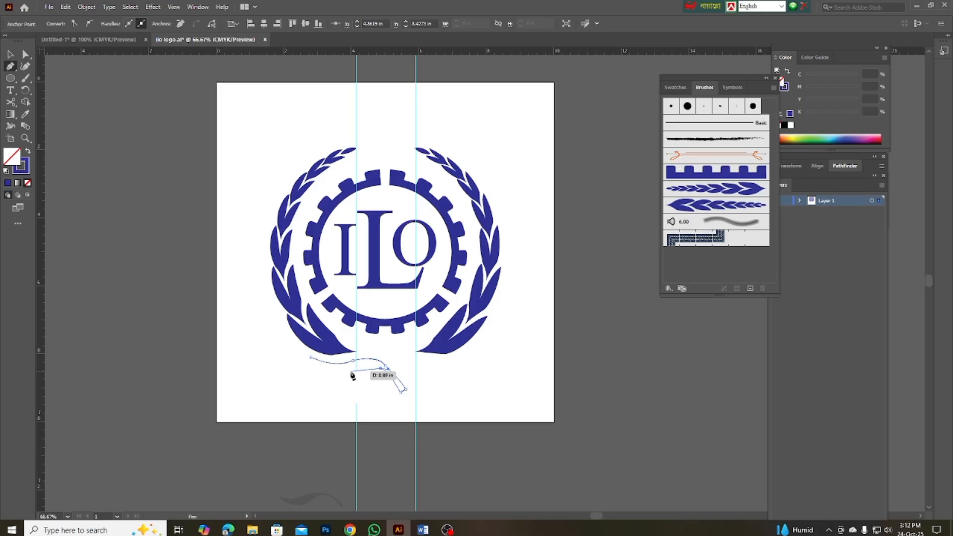
click(359, 372)
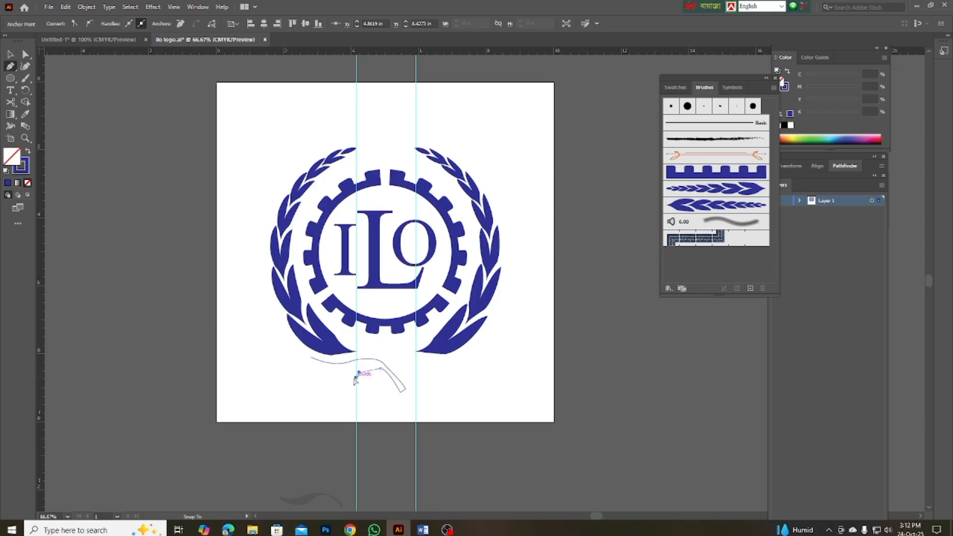
mouse_move(355, 380)
mouse_down()
mouse_move(343, 389)
mouse_move(351, 385)
mouse_up()
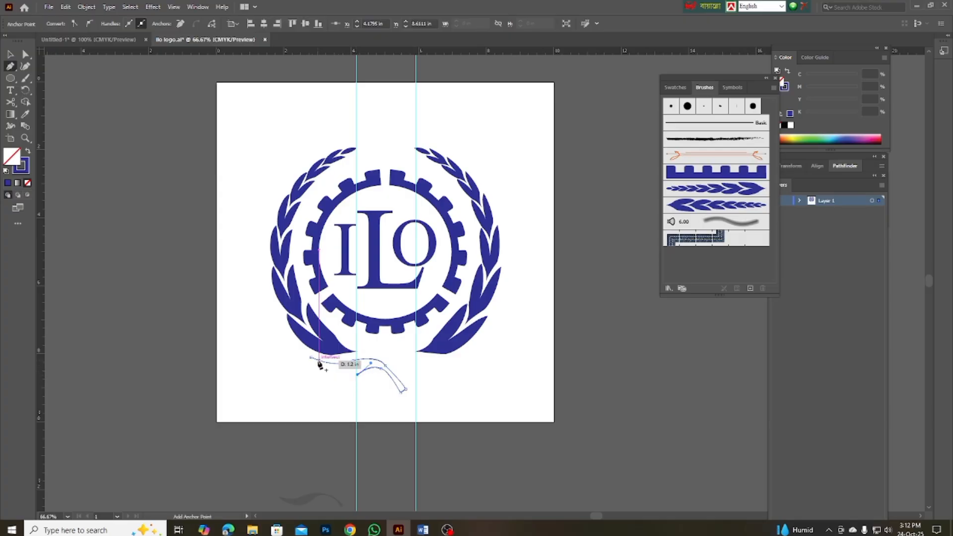
drag(311, 358, 314, 374)
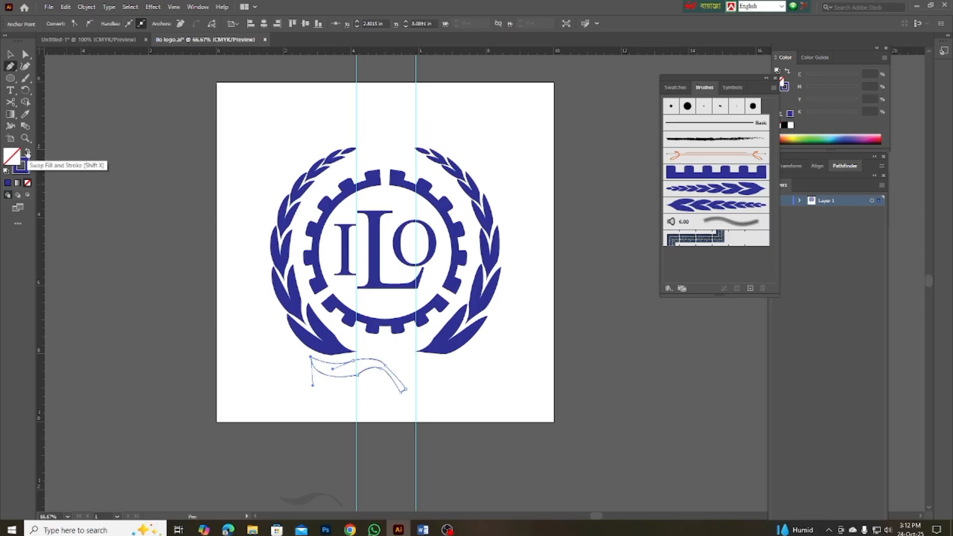
click(27, 152)
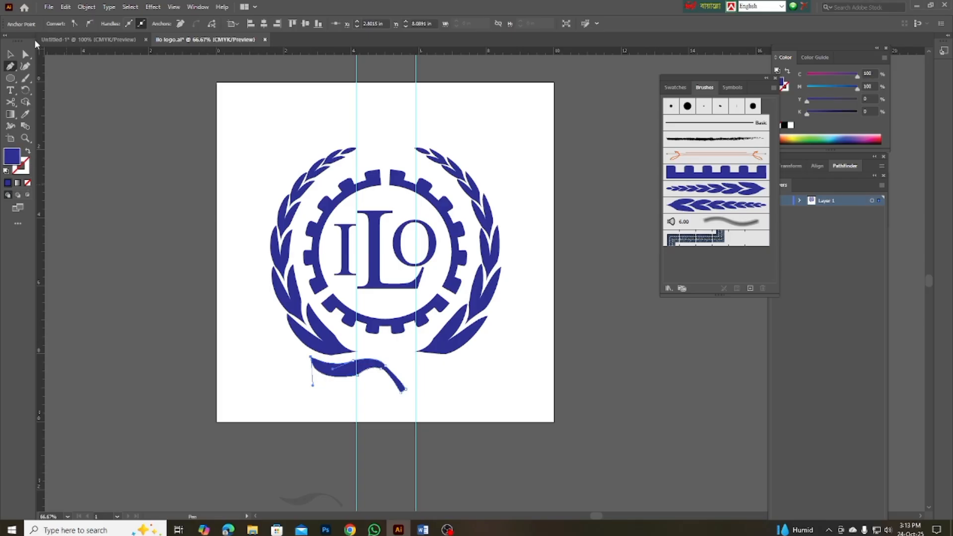
click(10, 54)
- Reshape the ribbon's curves with Direct Selection into a flatter, slimmer wave with a thin tail
scroll(389, 401, up, 1)
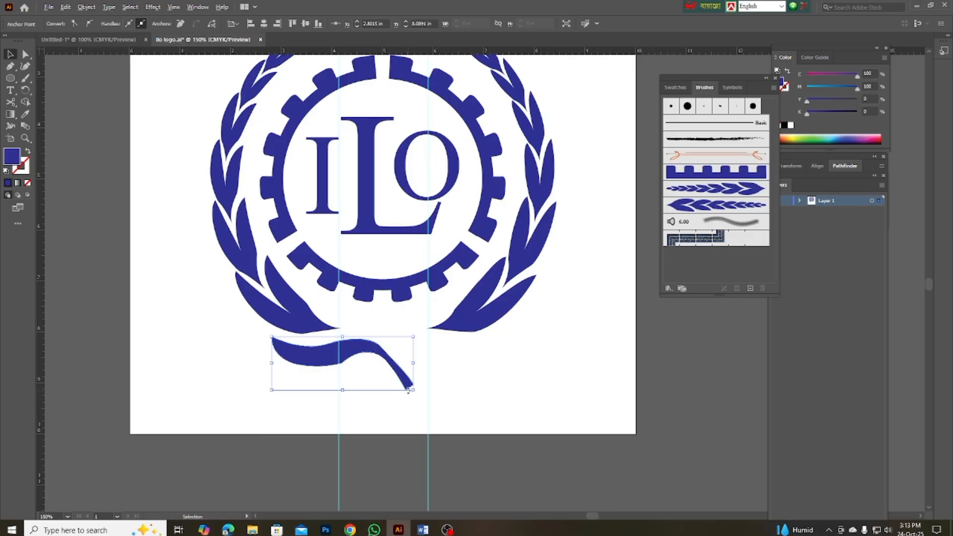
scroll(409, 391, up, 1)
click(26, 55)
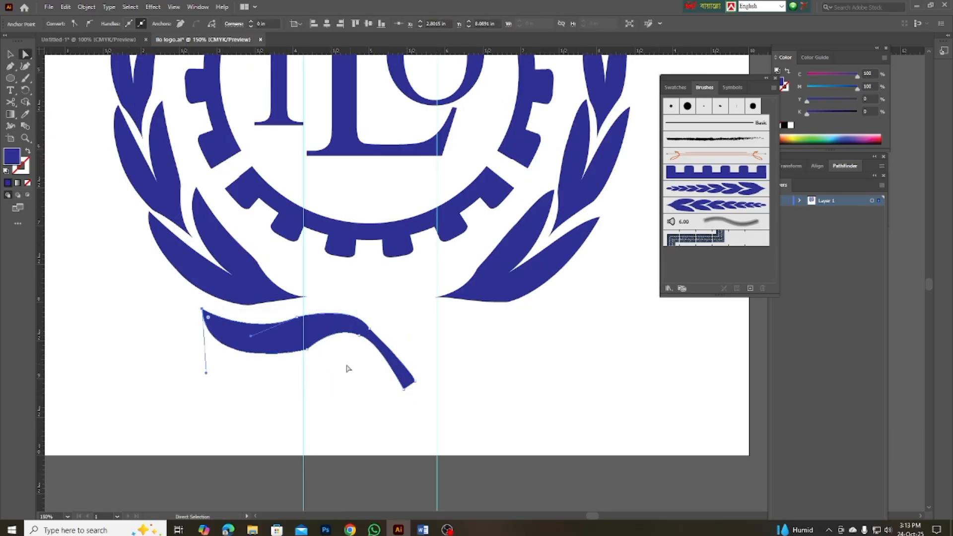
click(320, 335)
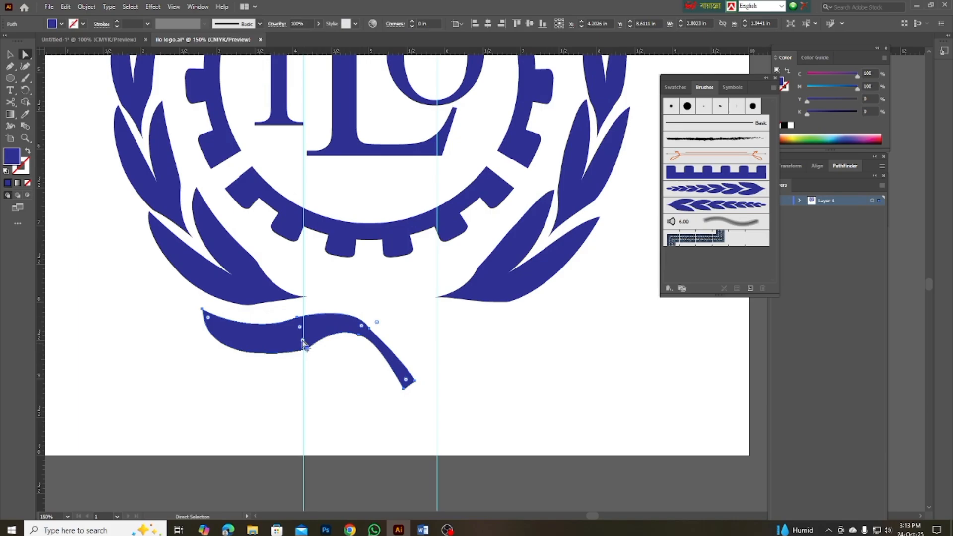
drag(304, 343, 284, 310)
drag(368, 337, 398, 300)
- Rotate the ribbon slightly clockwise so it follows the lower edge of the left leaves
scroll(403, 347, down, 1)
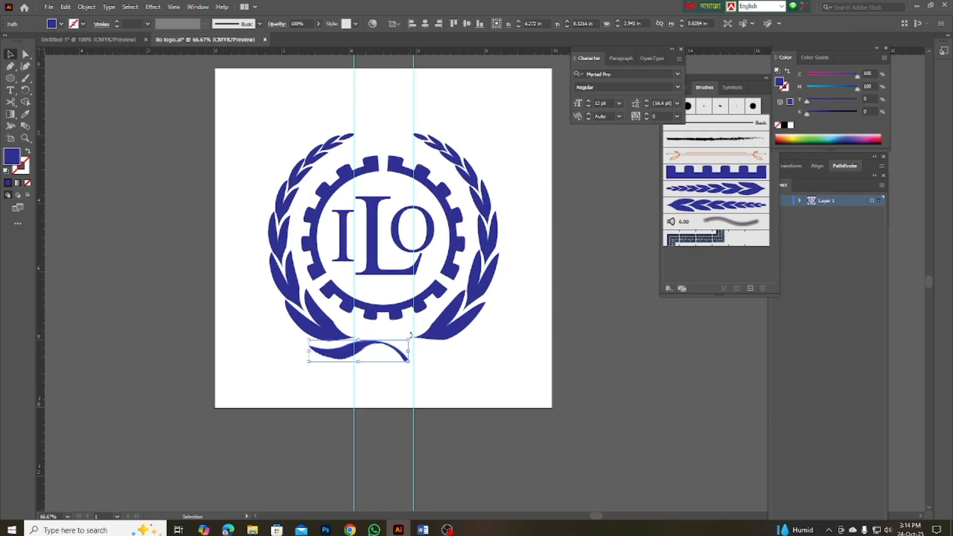
drag(410, 340, 411, 342)
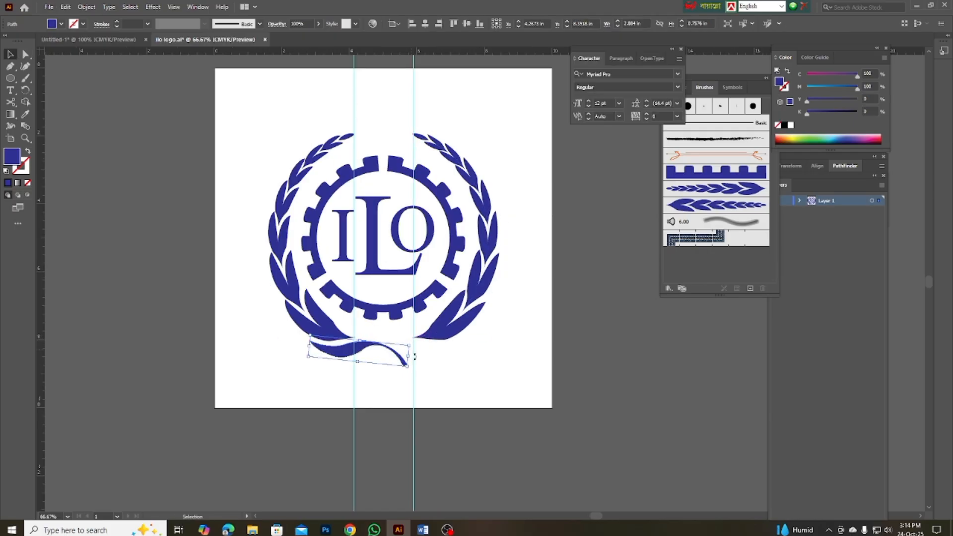
click(445, 380)
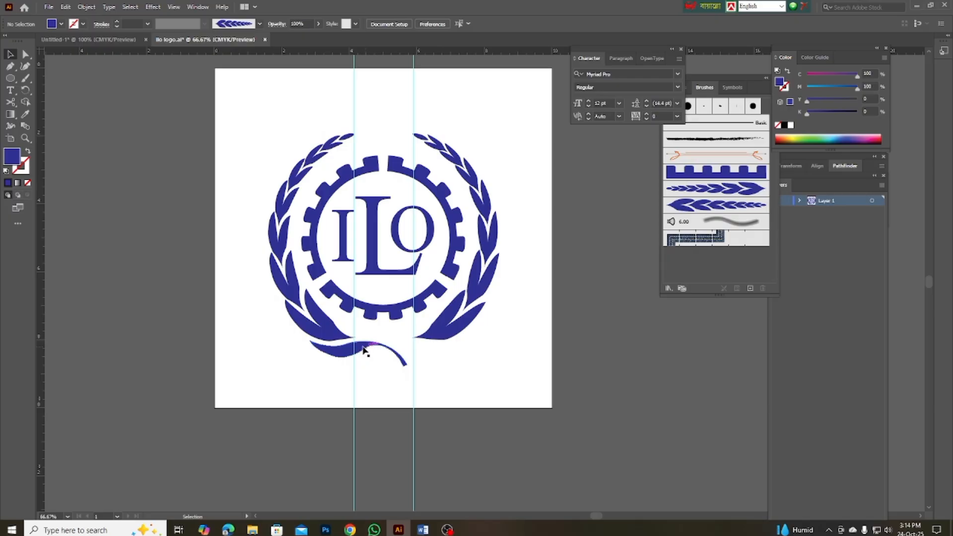
- Duplicate the ribbon to the lower right of the emblem and reflect the copy across the vertical axis
drag(361, 350, 467, 379)
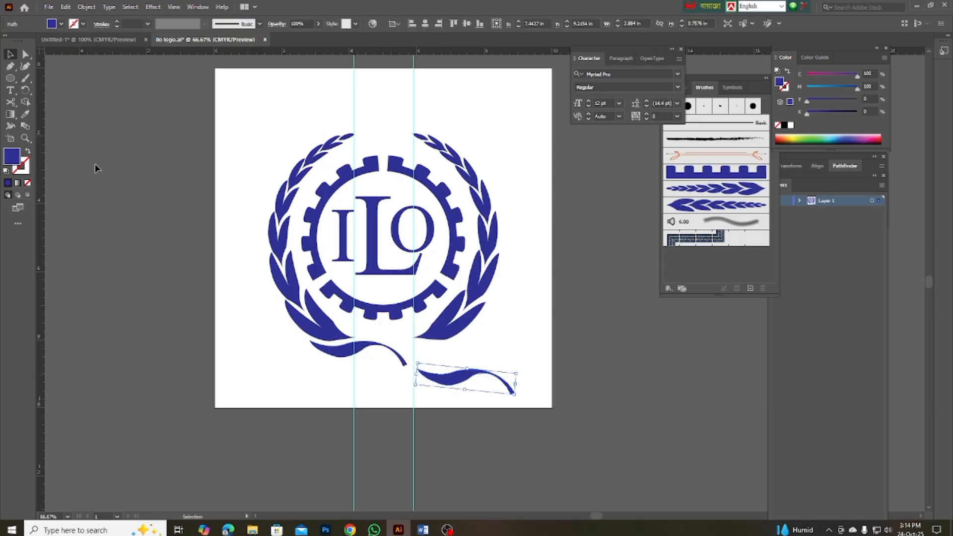
click(25, 91)
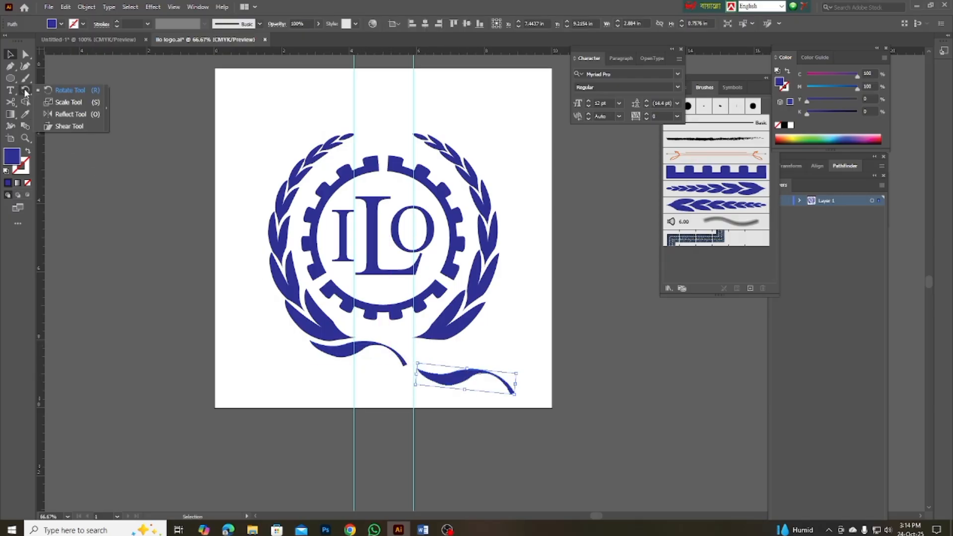
click(70, 114)
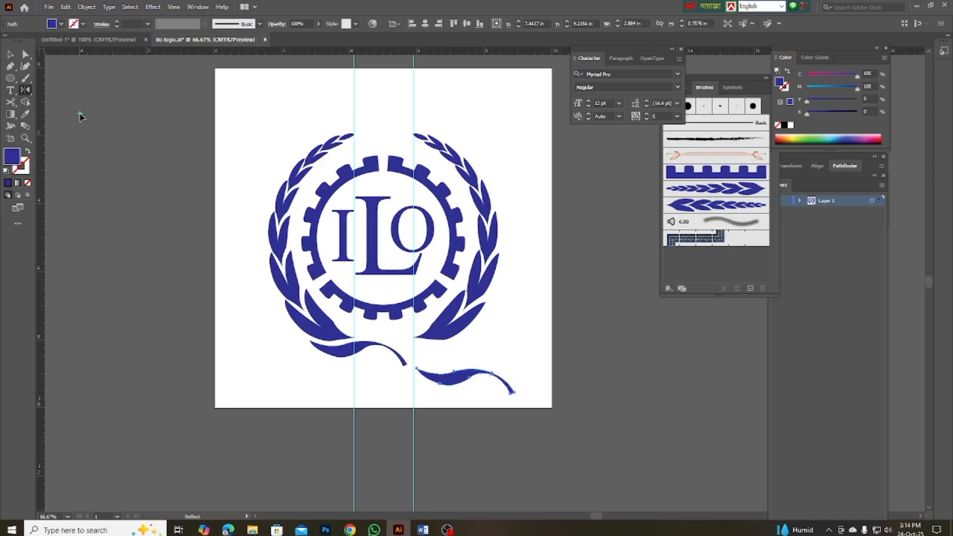
double_click(25, 90)
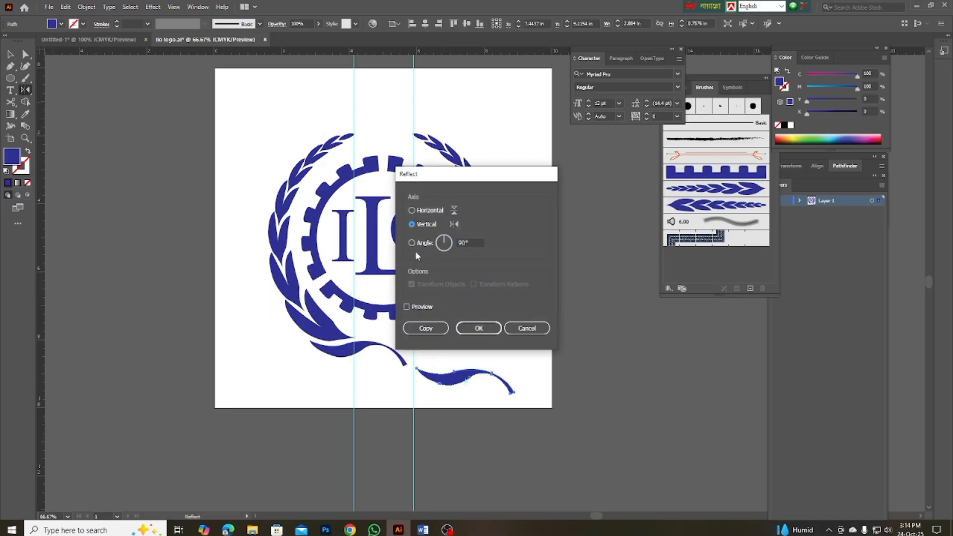
click(407, 307)
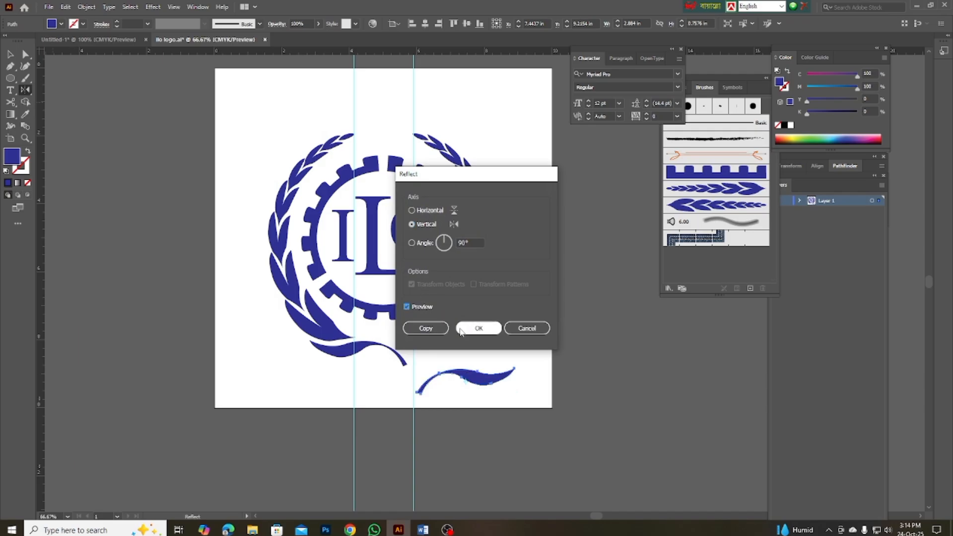
click(478, 328)
- Move the mirrored ribbon under the right leaves so that the two ribbon tails cross below the ring
click(10, 54)
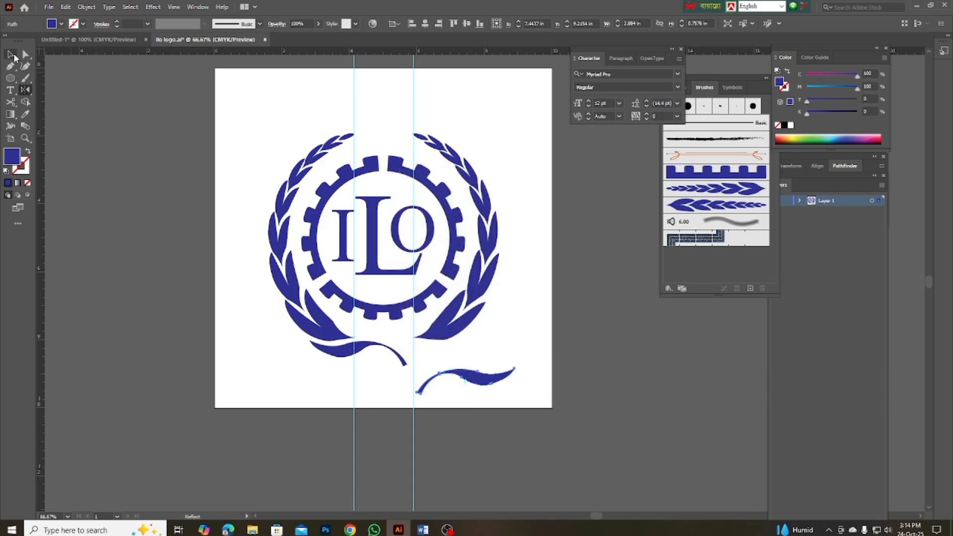
click(536, 402)
drag(481, 380, 422, 355)
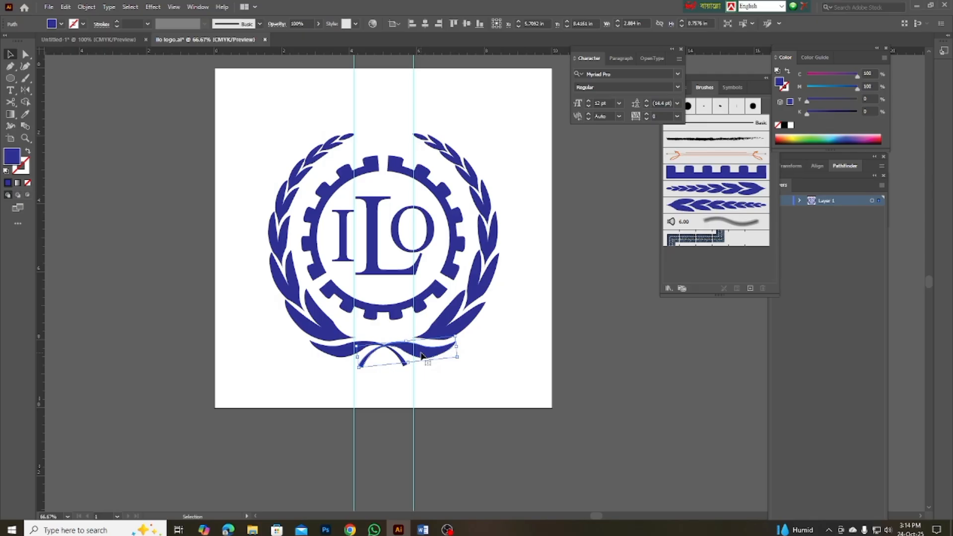
click(448, 400)
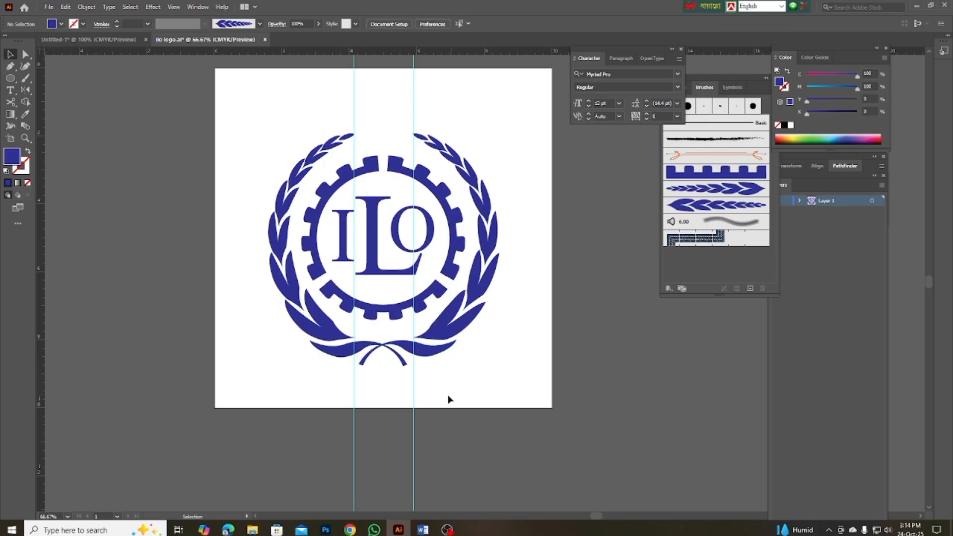
- Remove the two vertical guides from the document and check the whole emblem
key(ctrl+equal)
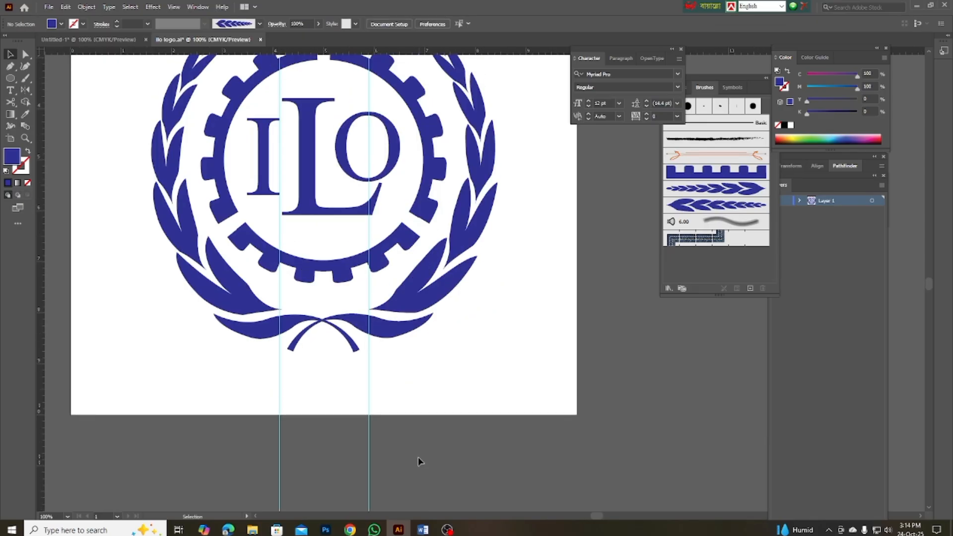
key(ctrl+minus)
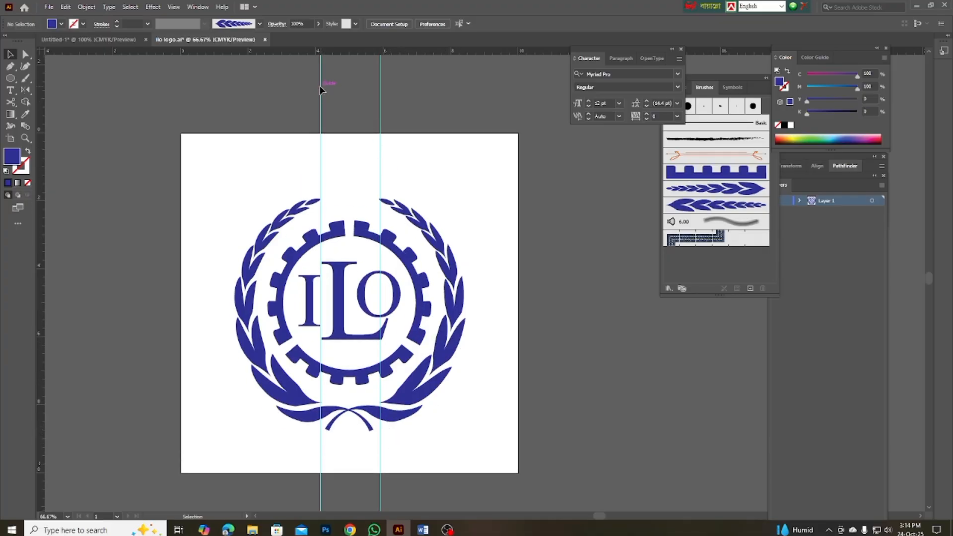
drag(319, 90, 342, 95)
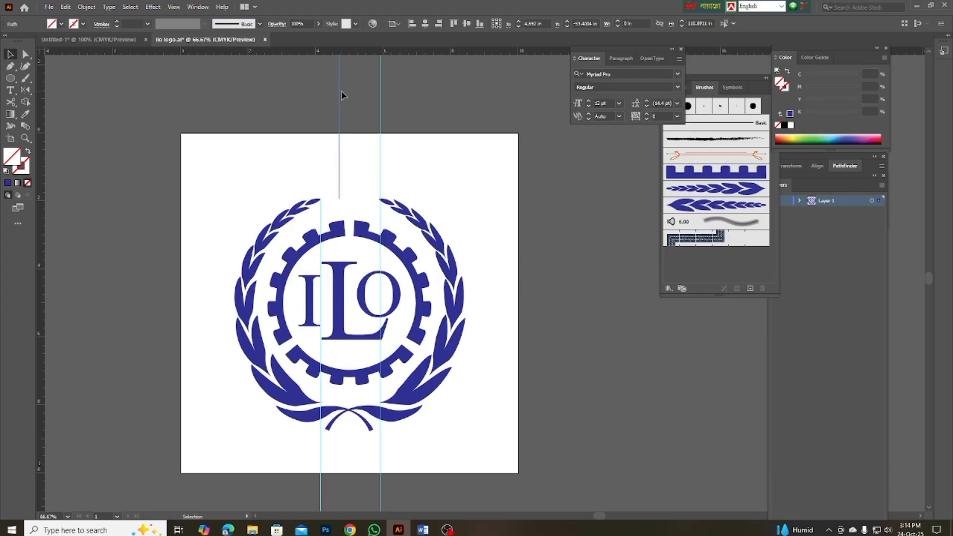
click(401, 147)
scroll(382, 421, up, 1)
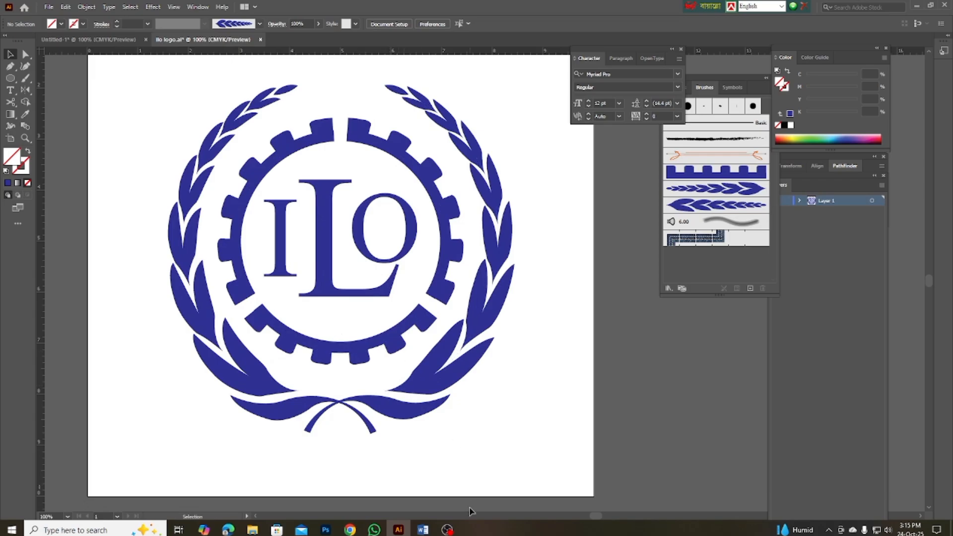
key(ctrl+minus)
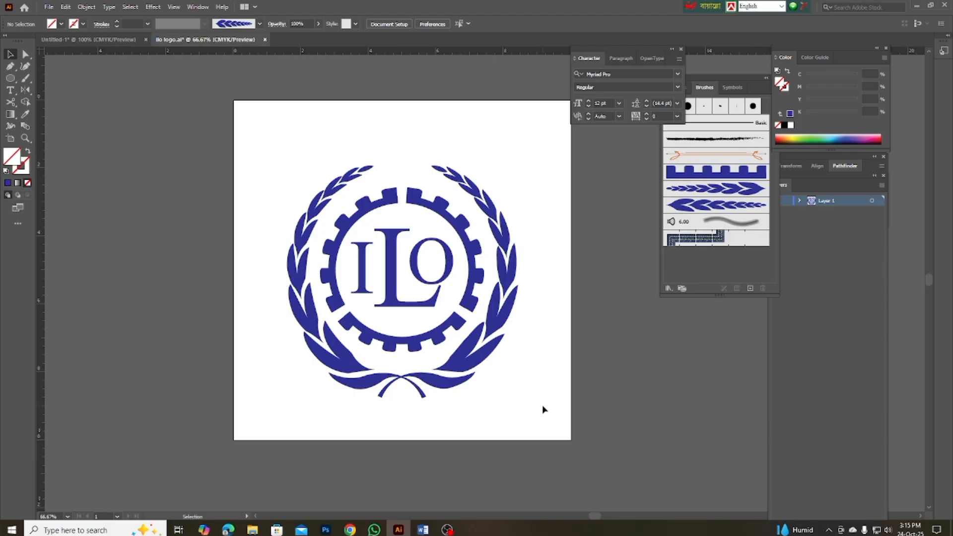